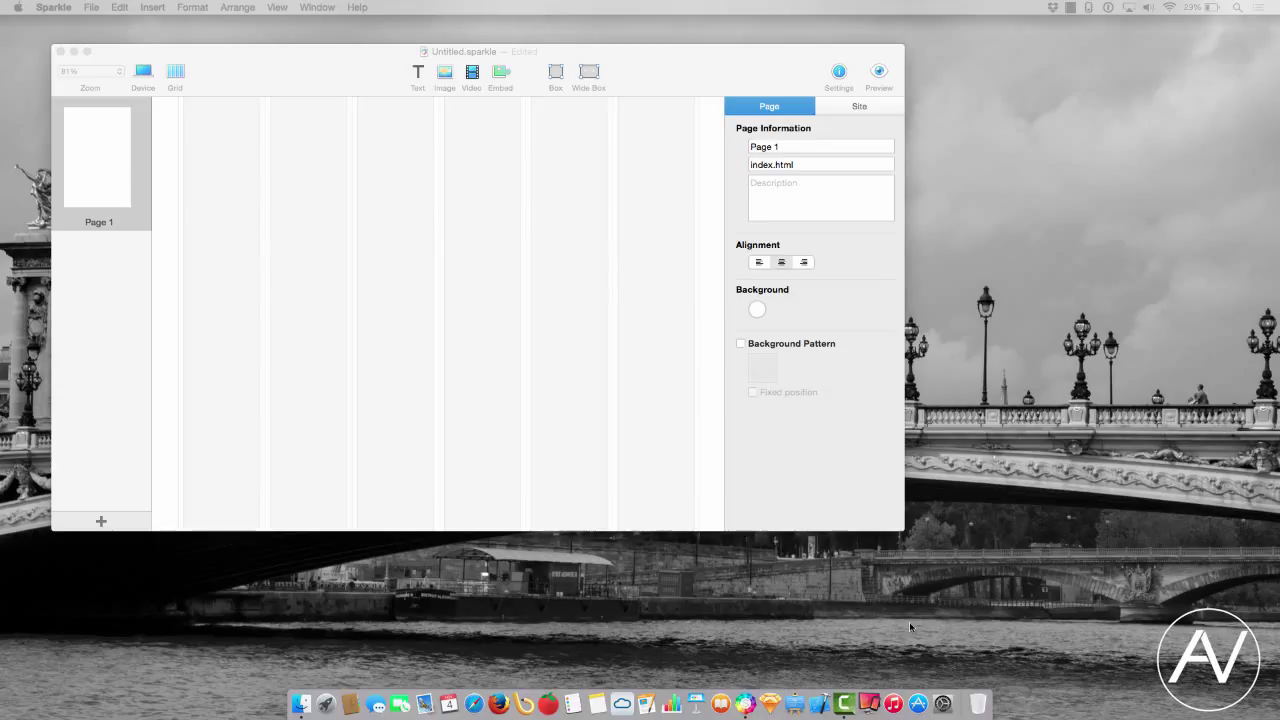
# - Add a wide box at the very top of the page and stretch it into a tall header band
pyautogui.click(881, 71)
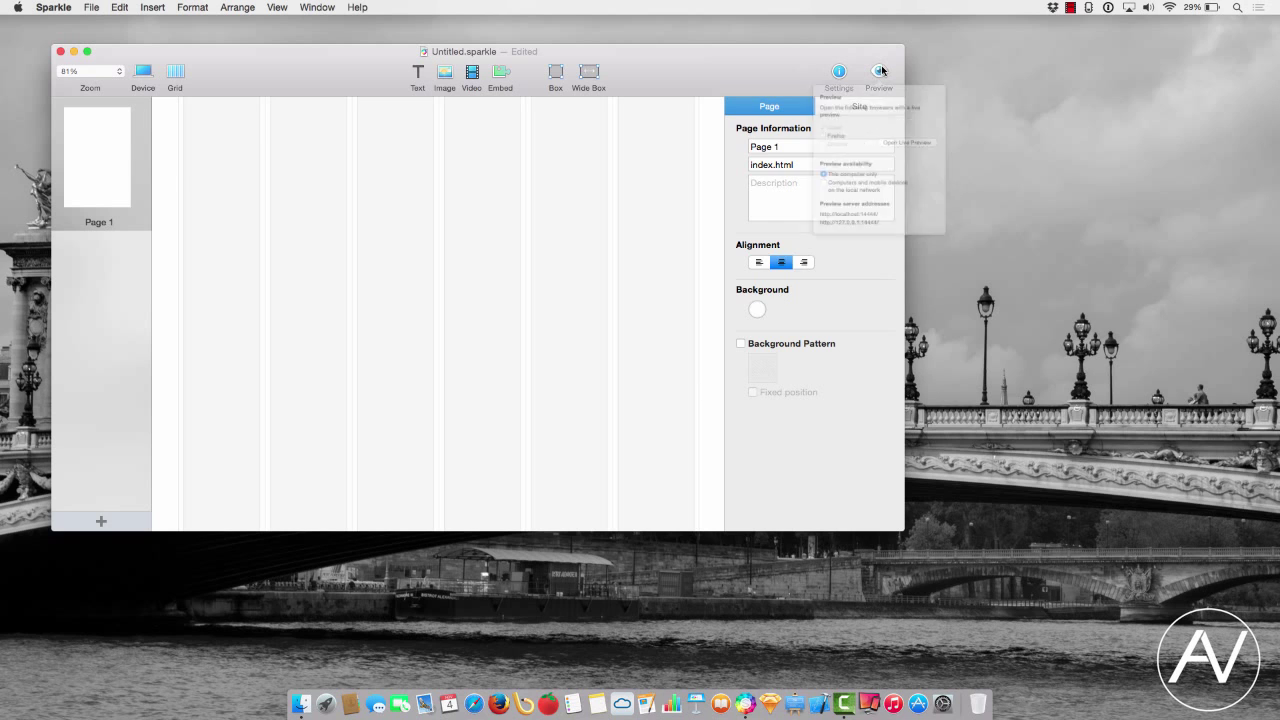
pyautogui.click(571, 160)
pyautogui.click(589, 76)
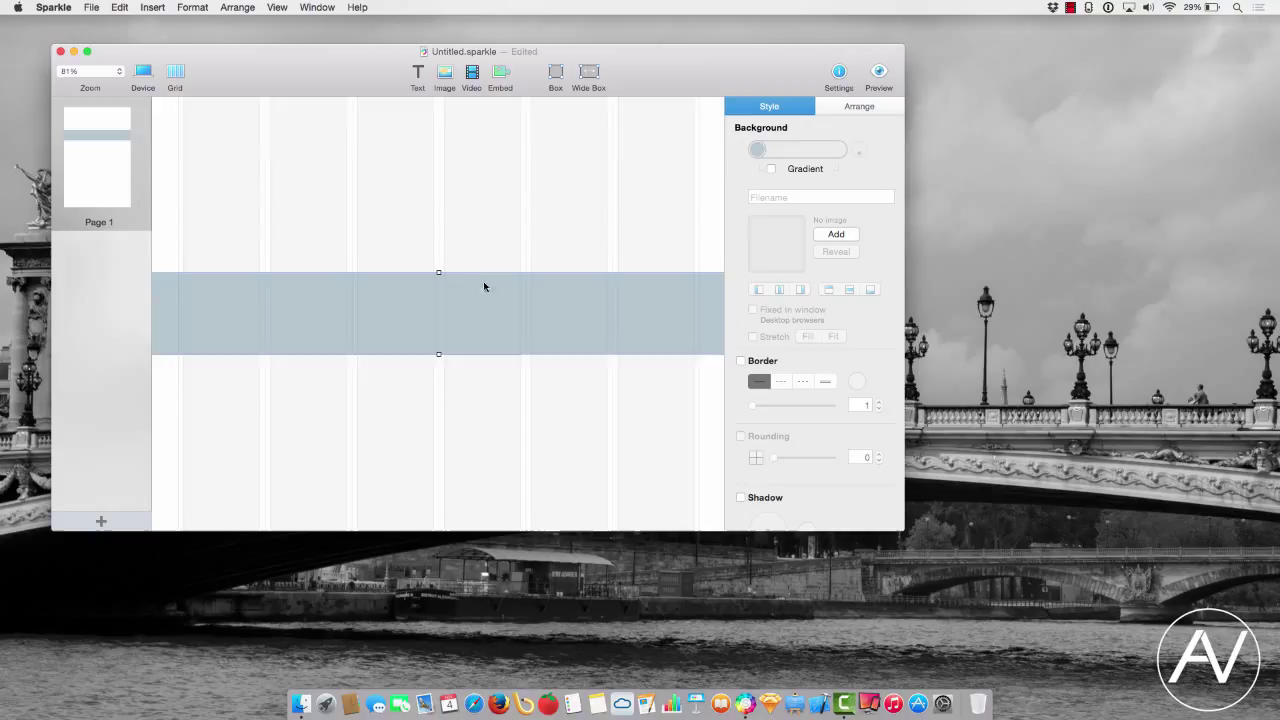
pyautogui.moveTo(483, 283); pyautogui.dragTo(440, 294)
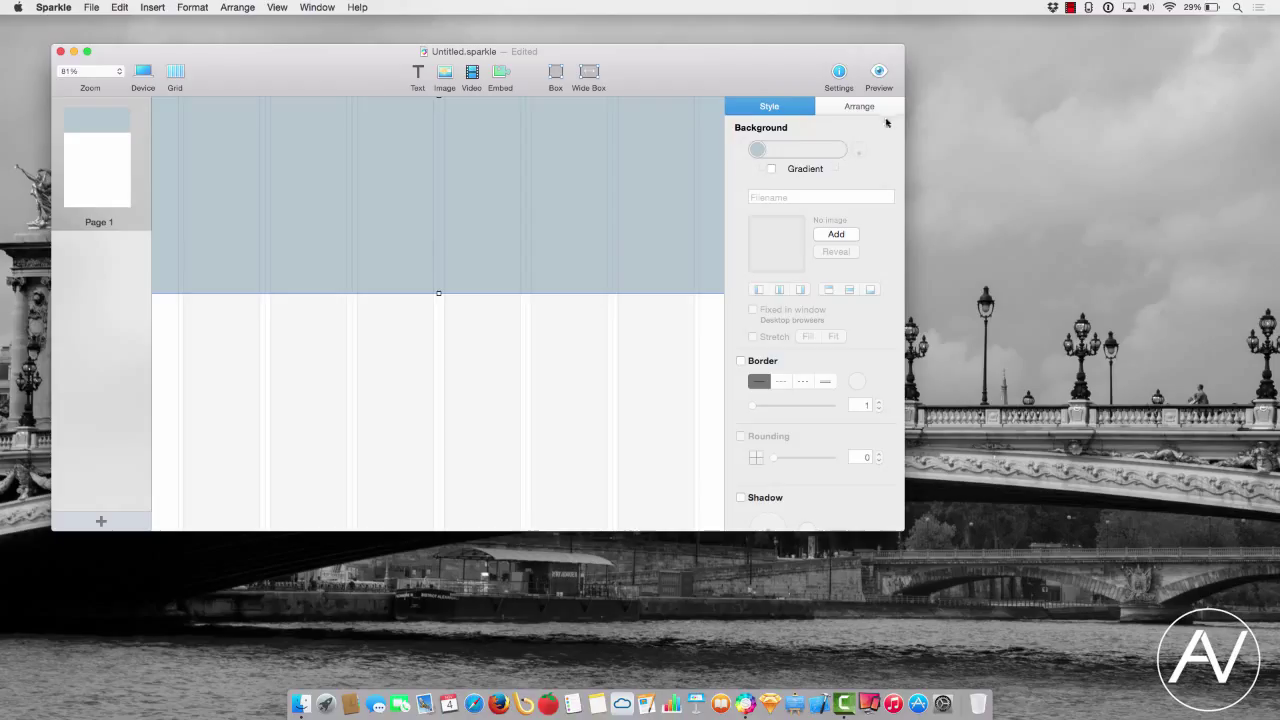
# - Give the header box the background image Paris-5270.jpg, stretched to Fill, and extend the box slightly downward
pyautogui.click(834, 234)
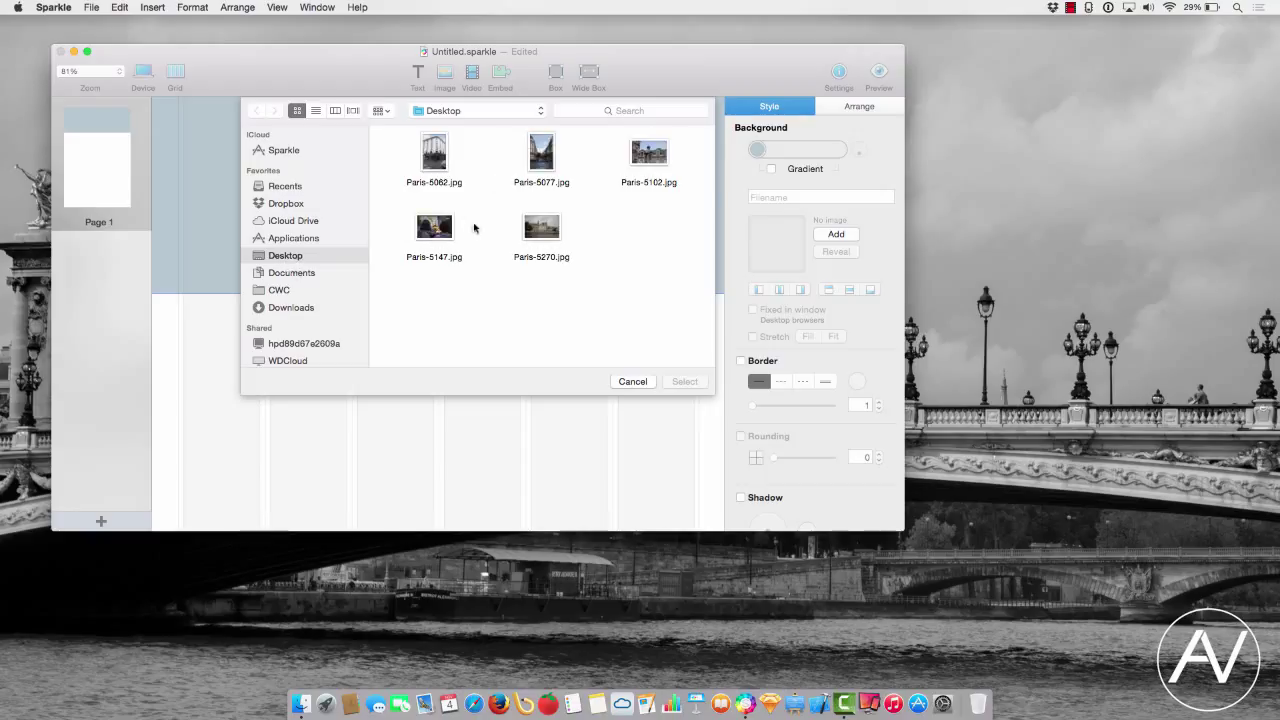
pyautogui.click(546, 235)
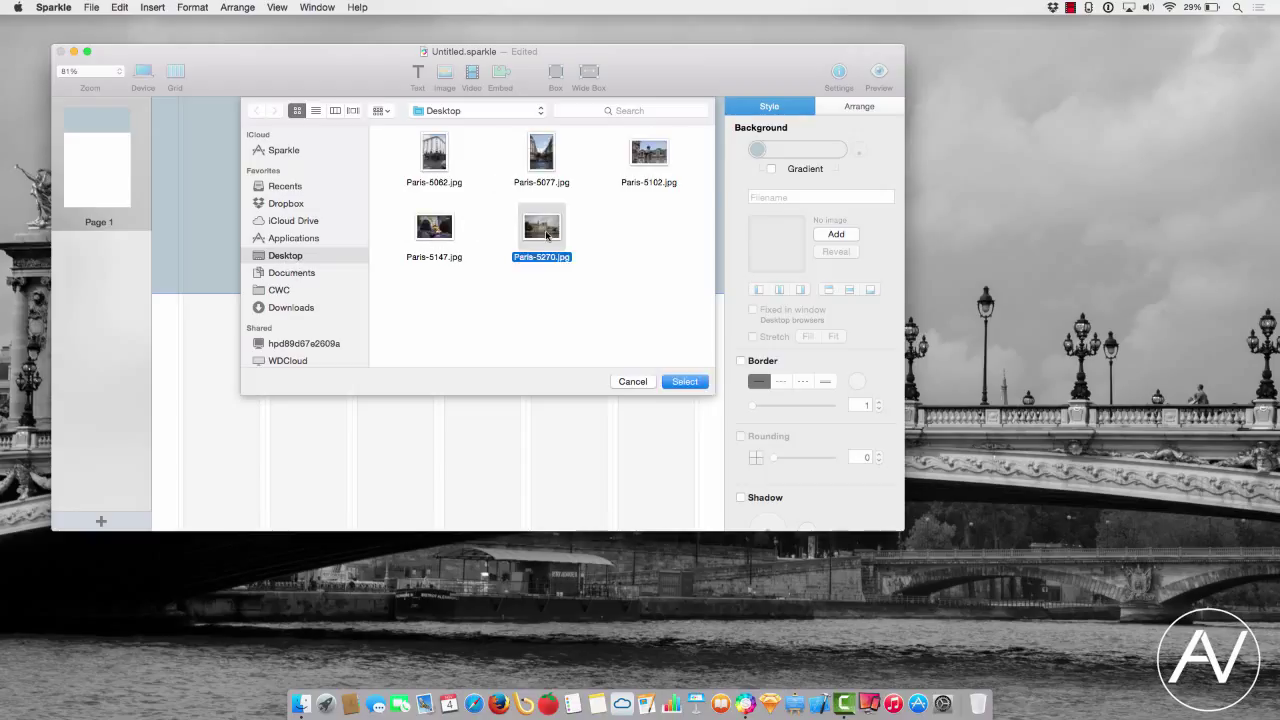
pyautogui.click(686, 381)
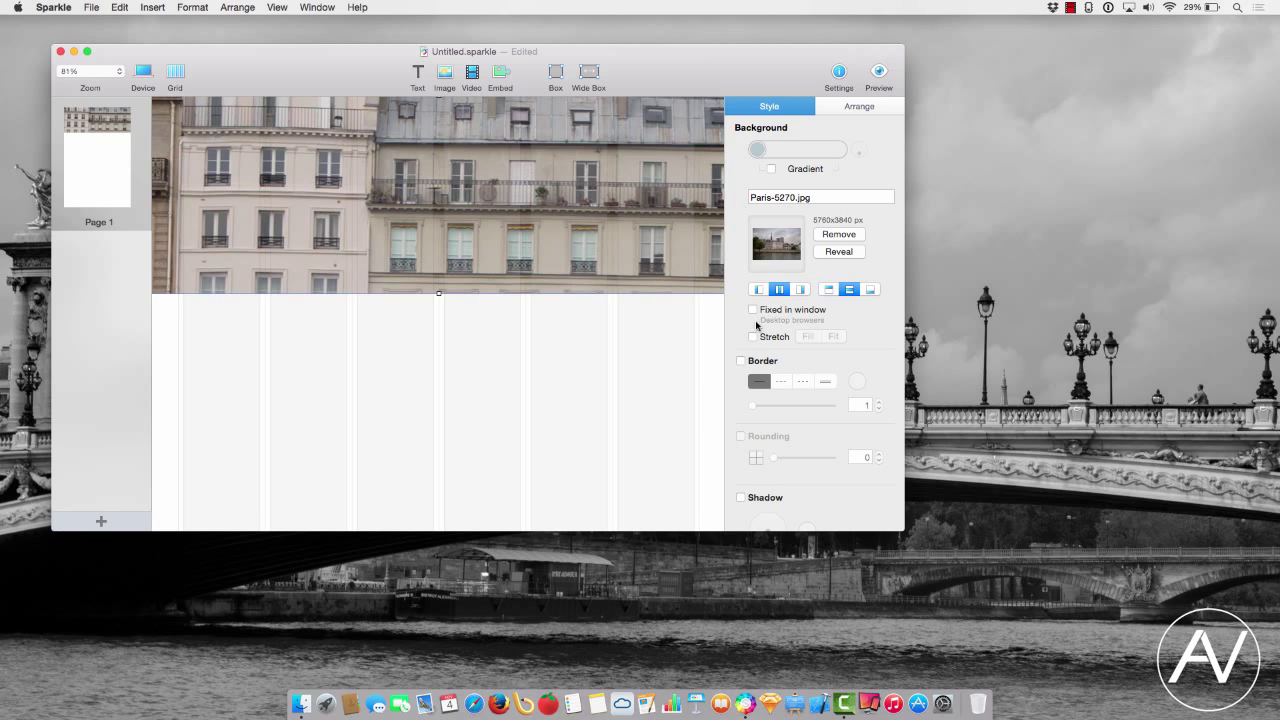
pyautogui.click(754, 337)
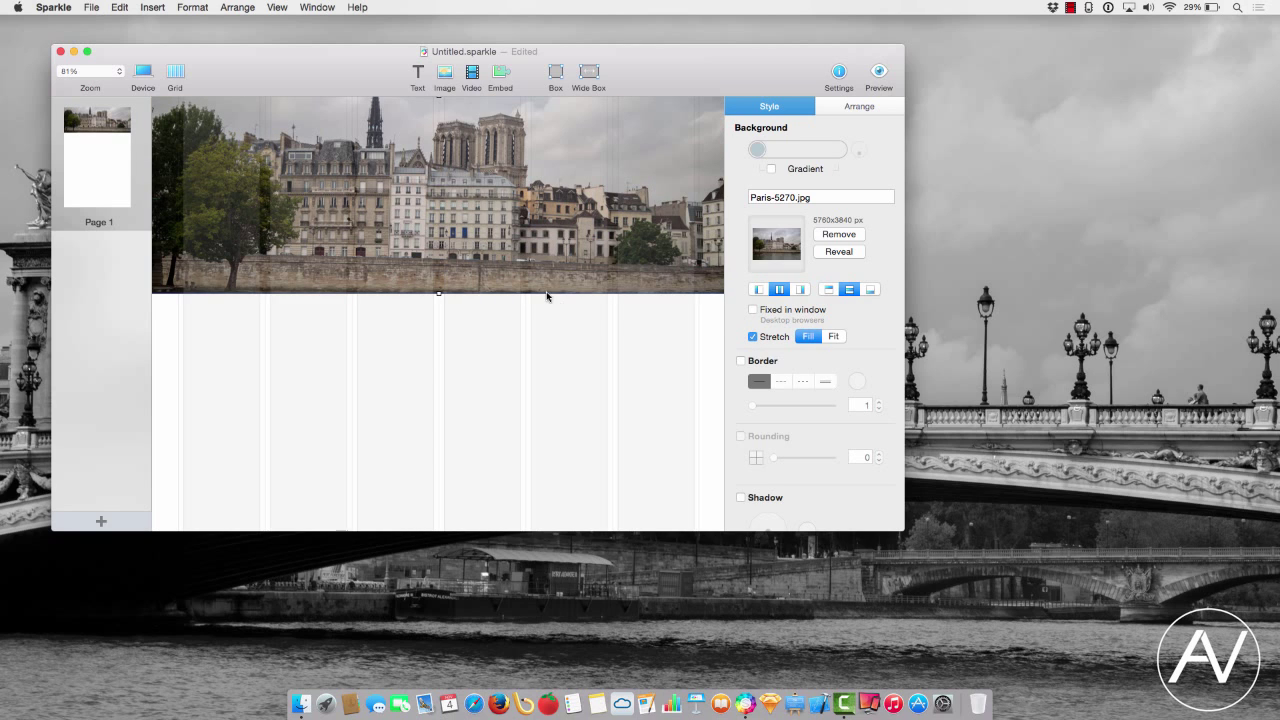
pyautogui.moveTo(439, 293); pyautogui.dragTo(466, 303)
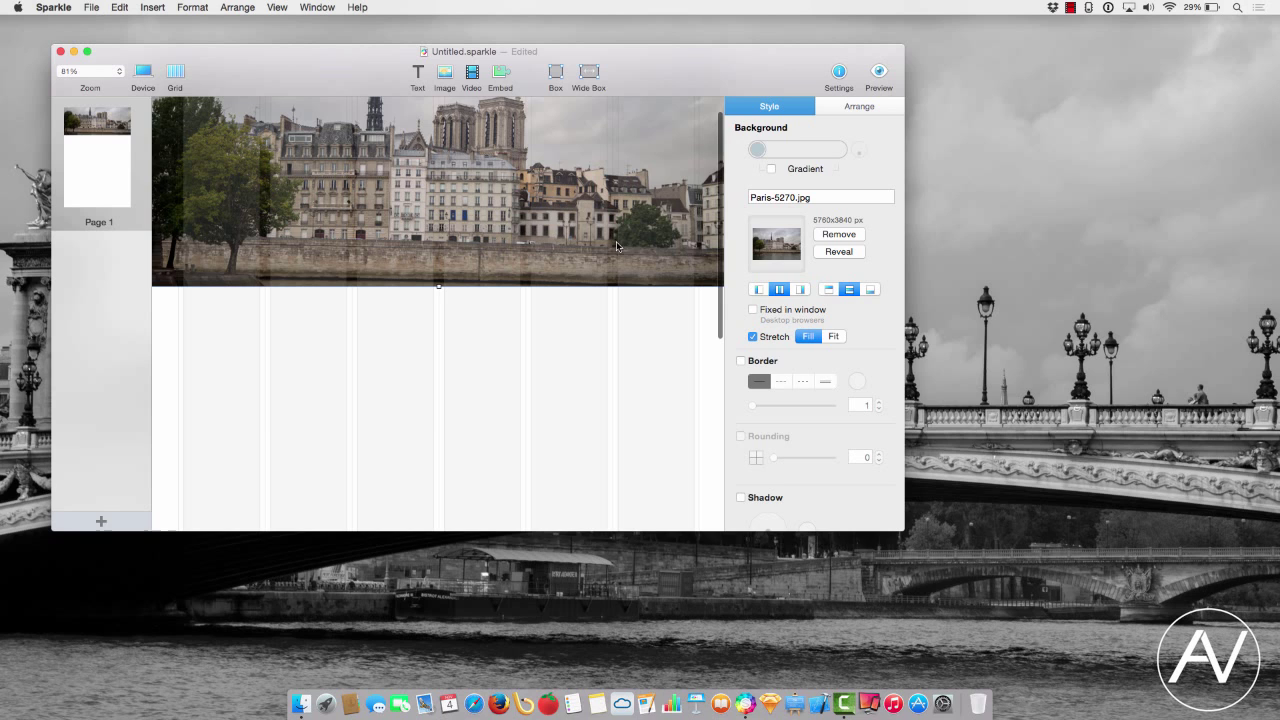
# - Try the Fixed in window option on the header's background image while scrolling the page, and turn it off again
pyautogui.click(754, 310)
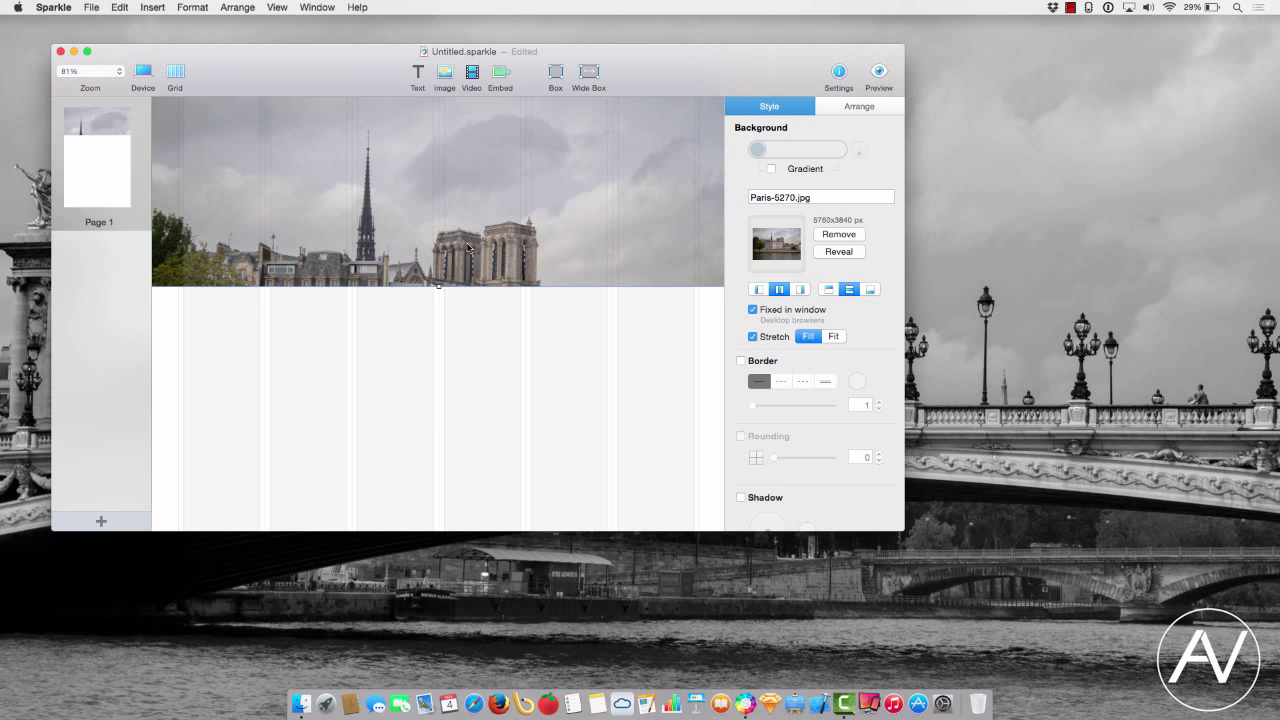
pyautogui.scroll(-5, 469, 249)
pyautogui.scroll(5, 469, 249)
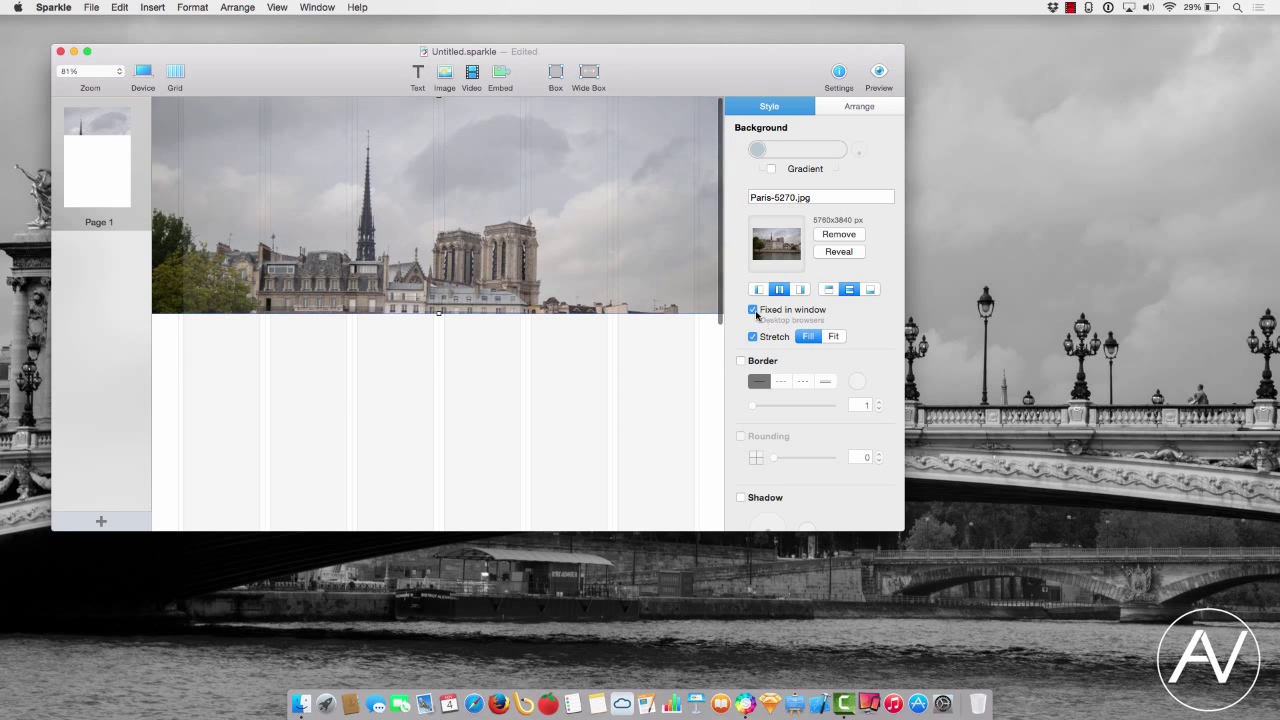
pyautogui.click(754, 310)
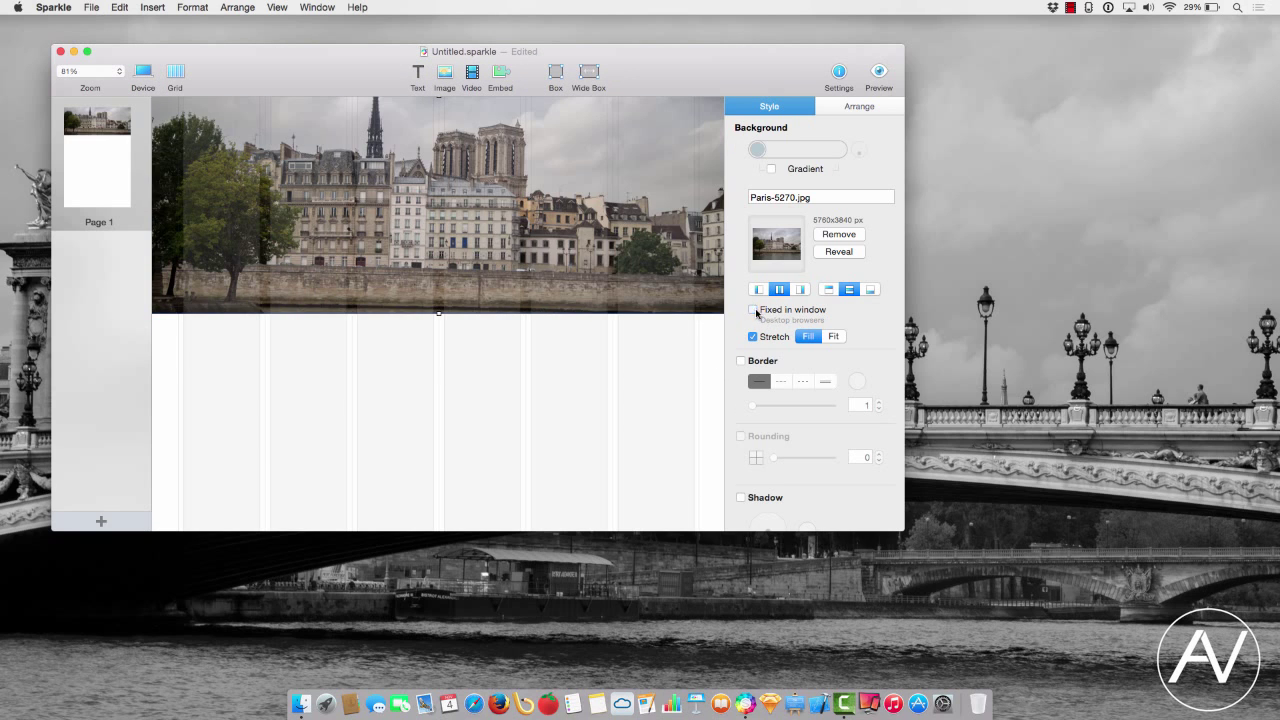
# - Add two wide boxes below the header photo, spaced apart vertically, and enlarge the document window
pyautogui.click(578, 76)
pyautogui.moveTo(520, 324); pyautogui.dragTo(527, 477)
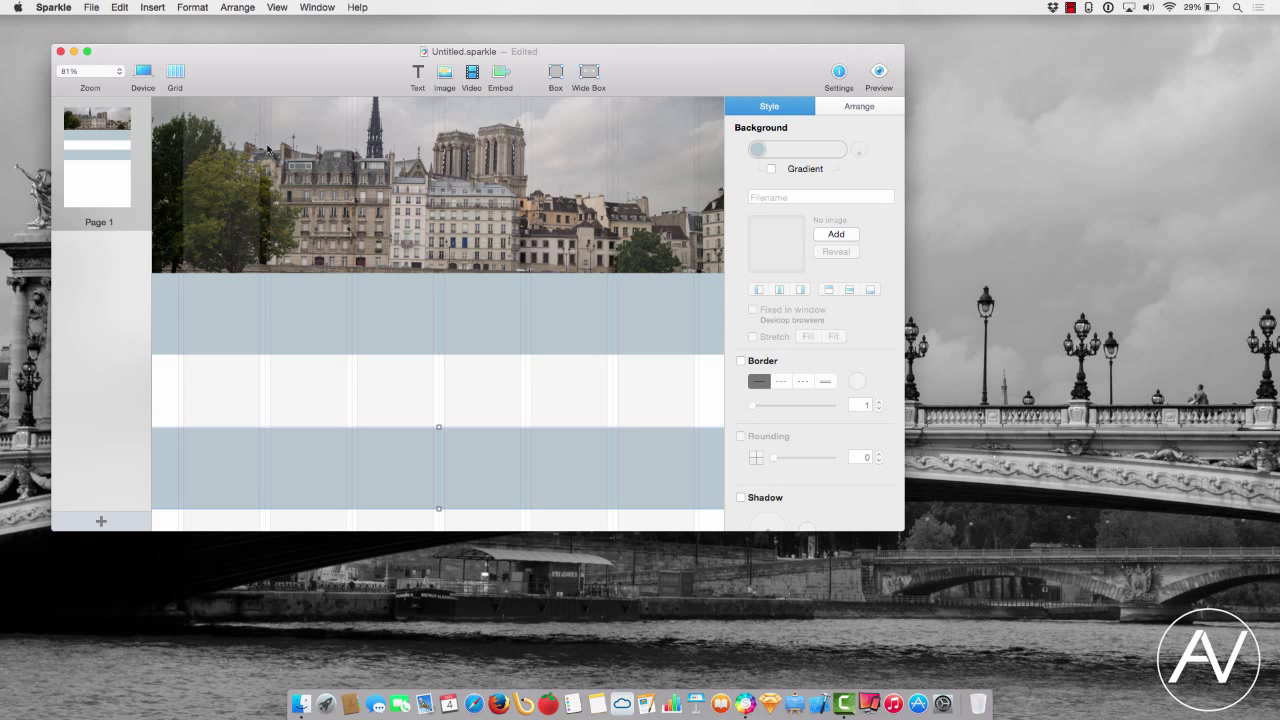
pyautogui.moveTo(190, 52); pyautogui.dragTo(166, 38)
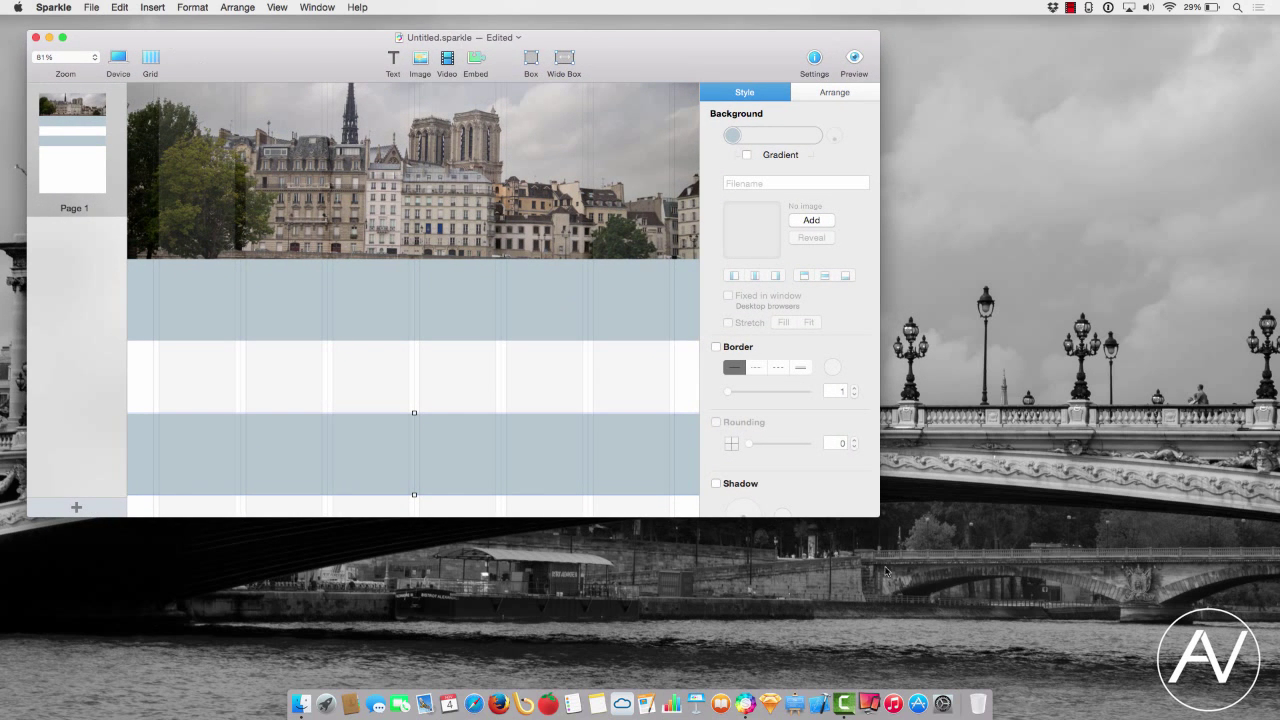
pyautogui.moveTo(887, 533); pyautogui.dragTo(1027, 664)
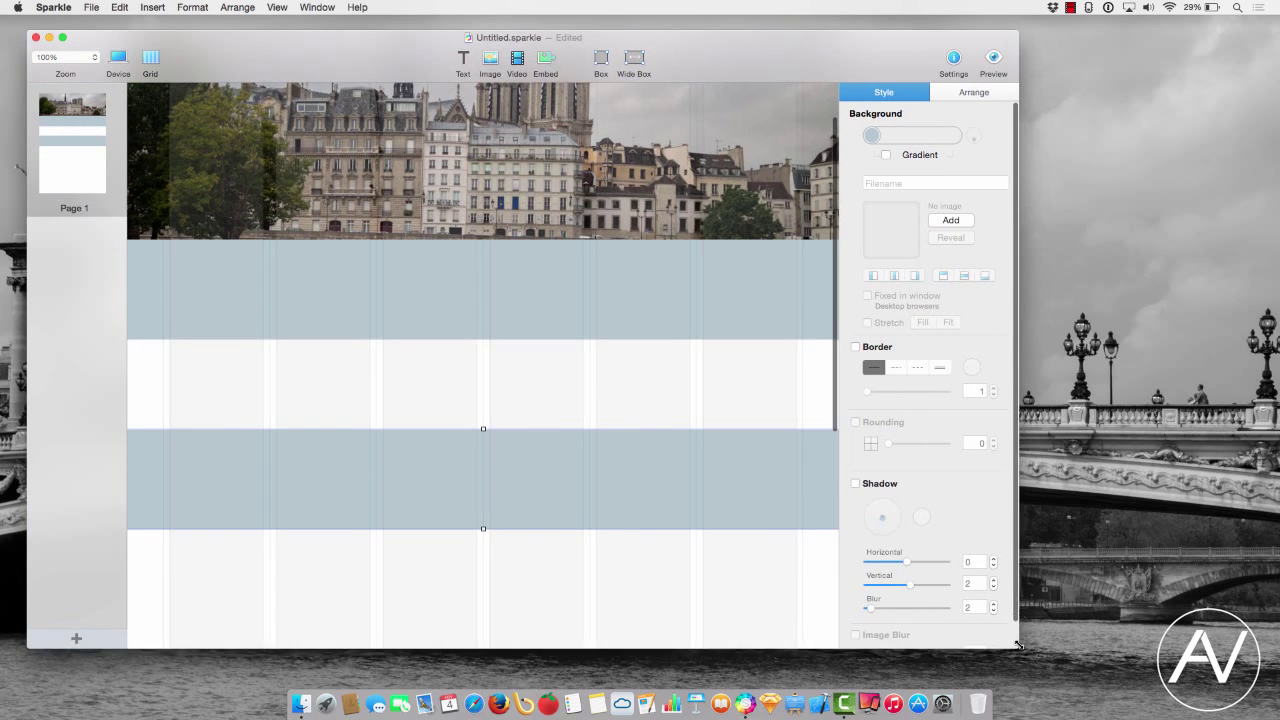
# - Set the upper wide box flush beneath the header photo, more than doubling its height, and move the other wide box further down
pyautogui.moveTo(471, 340)
pyautogui.mouseDown()
pyautogui.moveTo(467, 400)
pyautogui.moveTo(472, 353)
pyautogui.mouseUp()
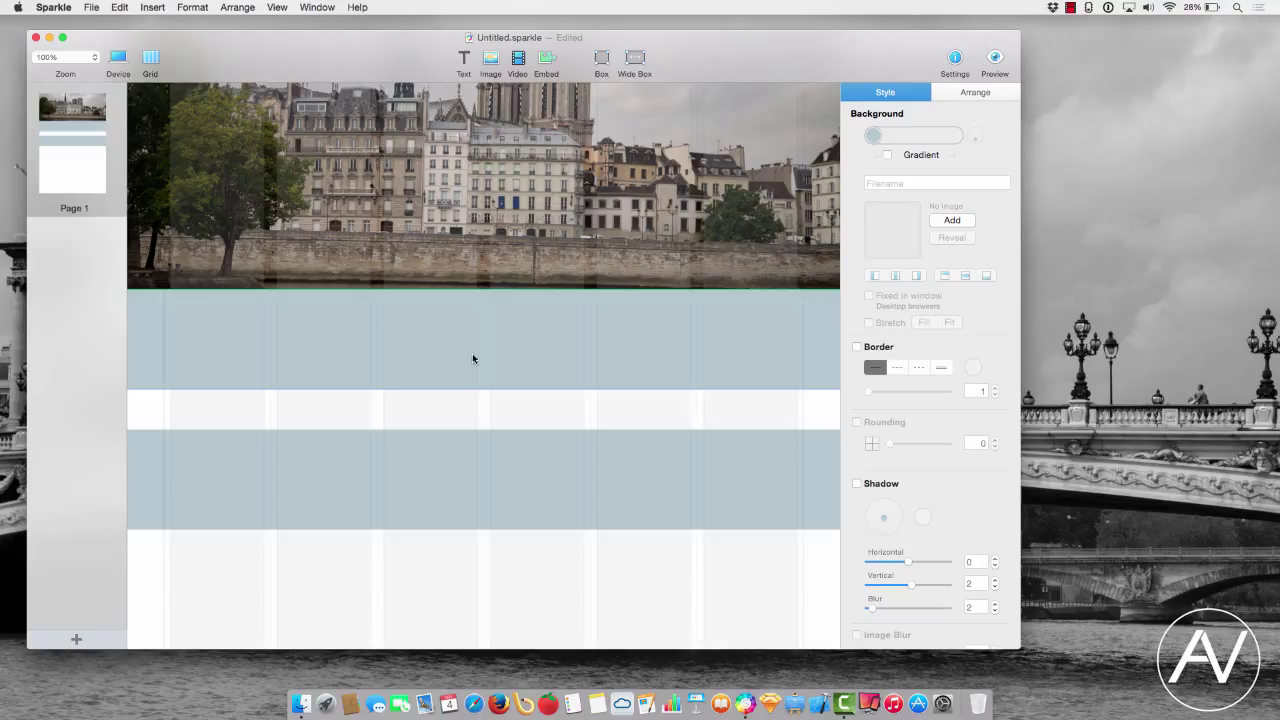
pyautogui.moveTo(477, 456); pyautogui.dragTo(478, 609)
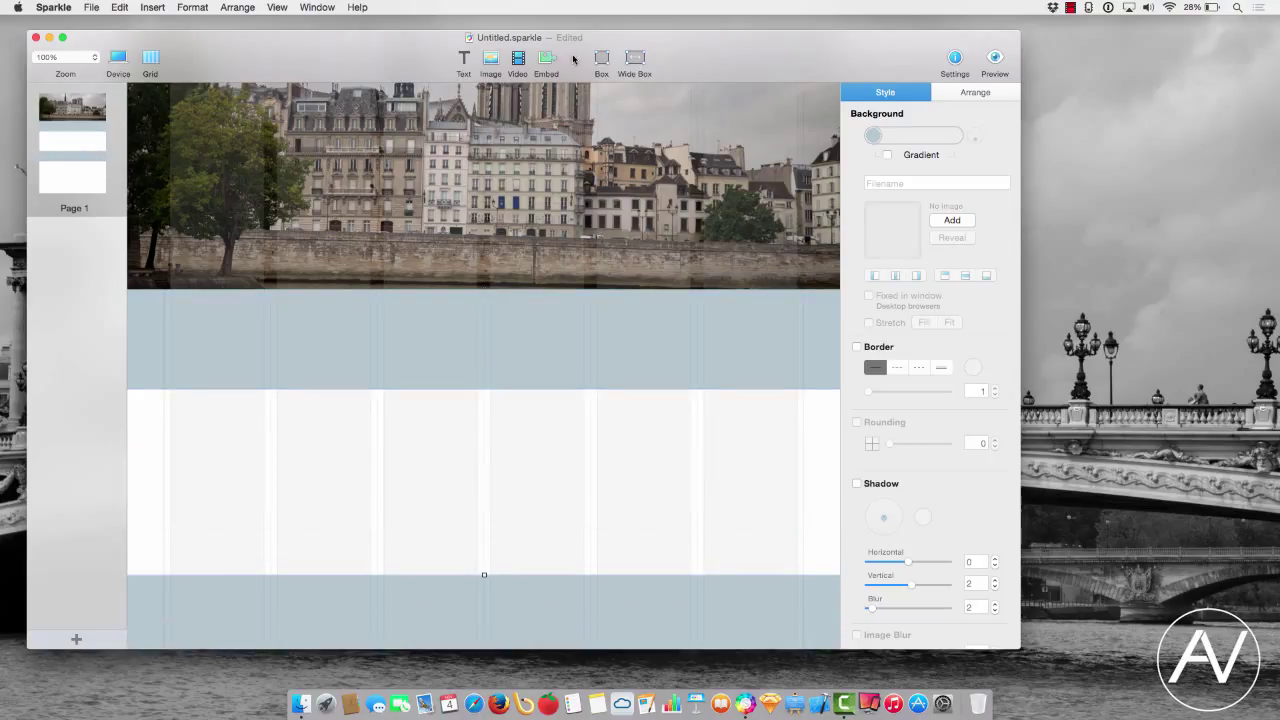
pyautogui.click(533, 333)
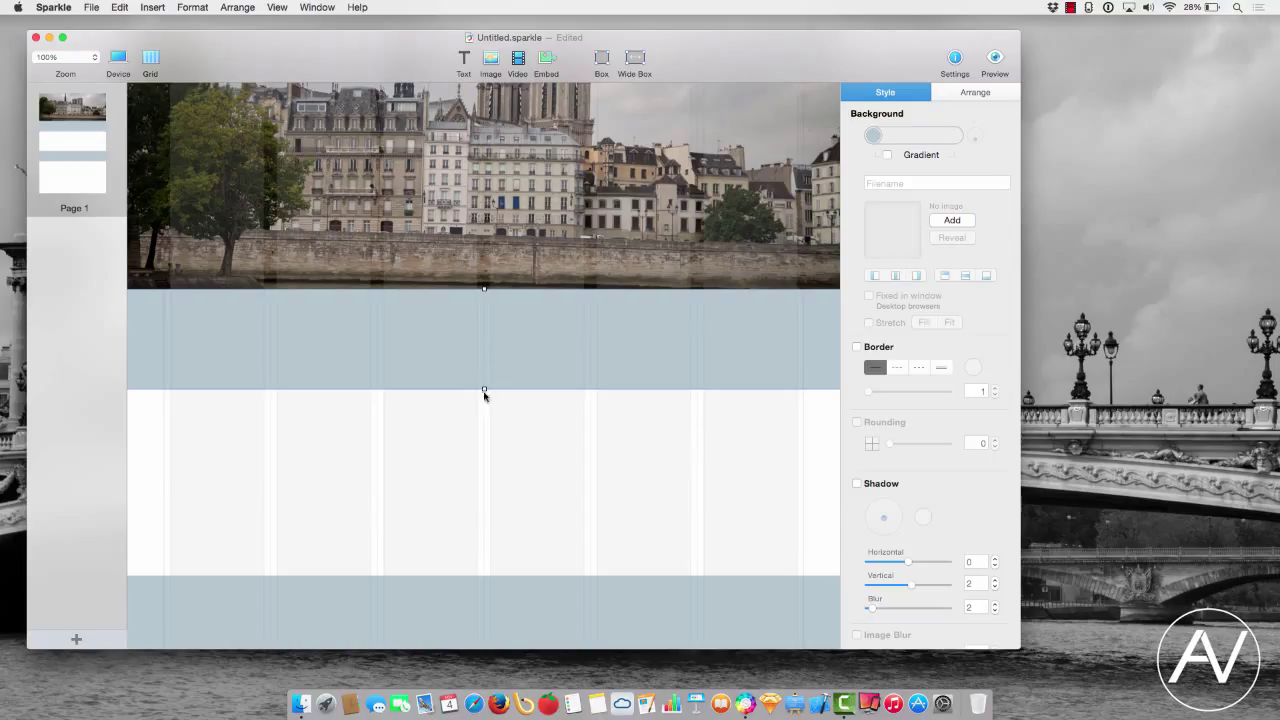
pyautogui.moveTo(484, 389); pyautogui.dragTo(483, 514)
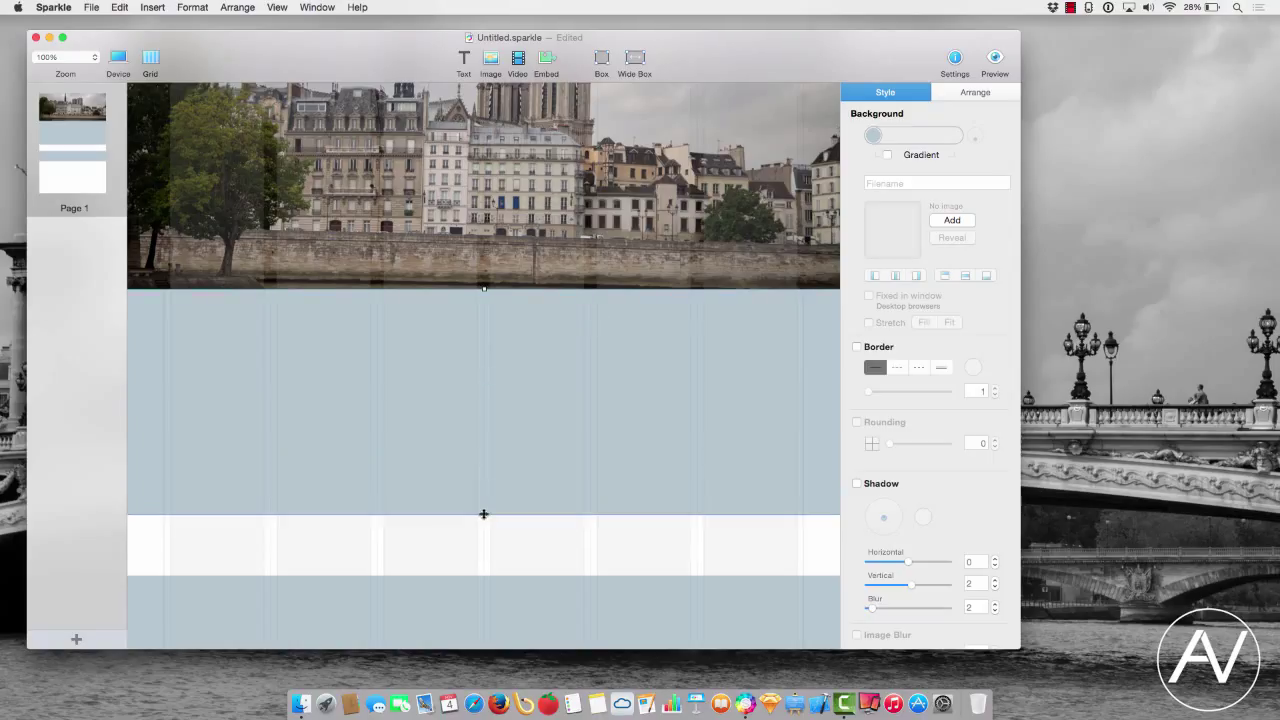
# - Add a second page at the top level using the template with a large image, a text block and four small boxes
pyautogui.click(77, 638)
pyautogui.scroll(-5, 133, 528)
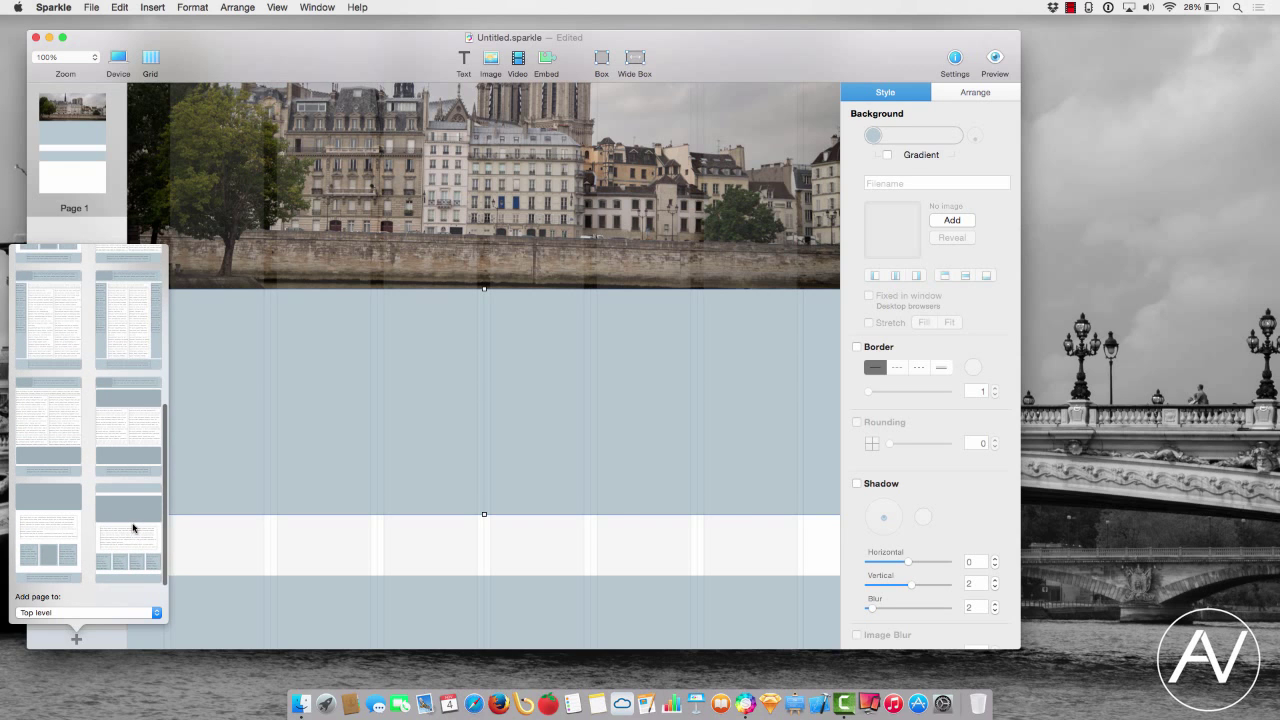
pyautogui.click(133, 528)
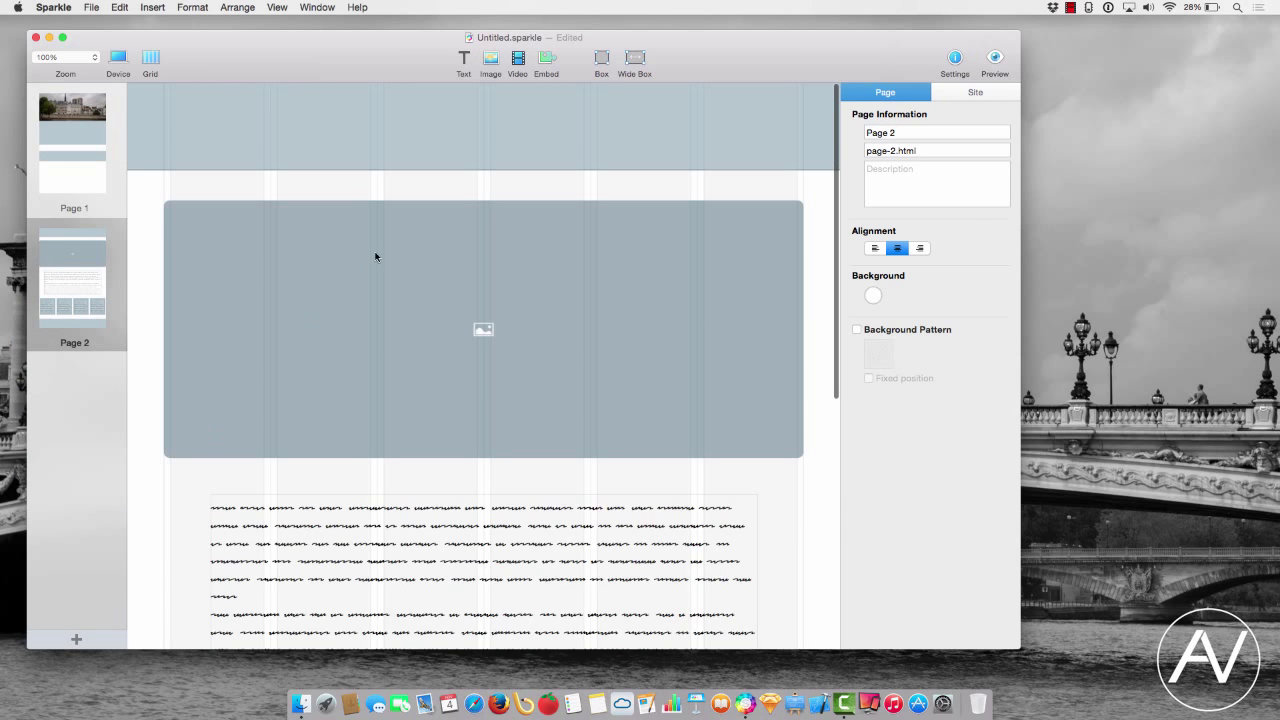
# - Load Paris-5102.jpg into the large image placeholder on Page 2 and stretch it with the Fill option
pyautogui.click(427, 130)
pyautogui.click(491, 260)
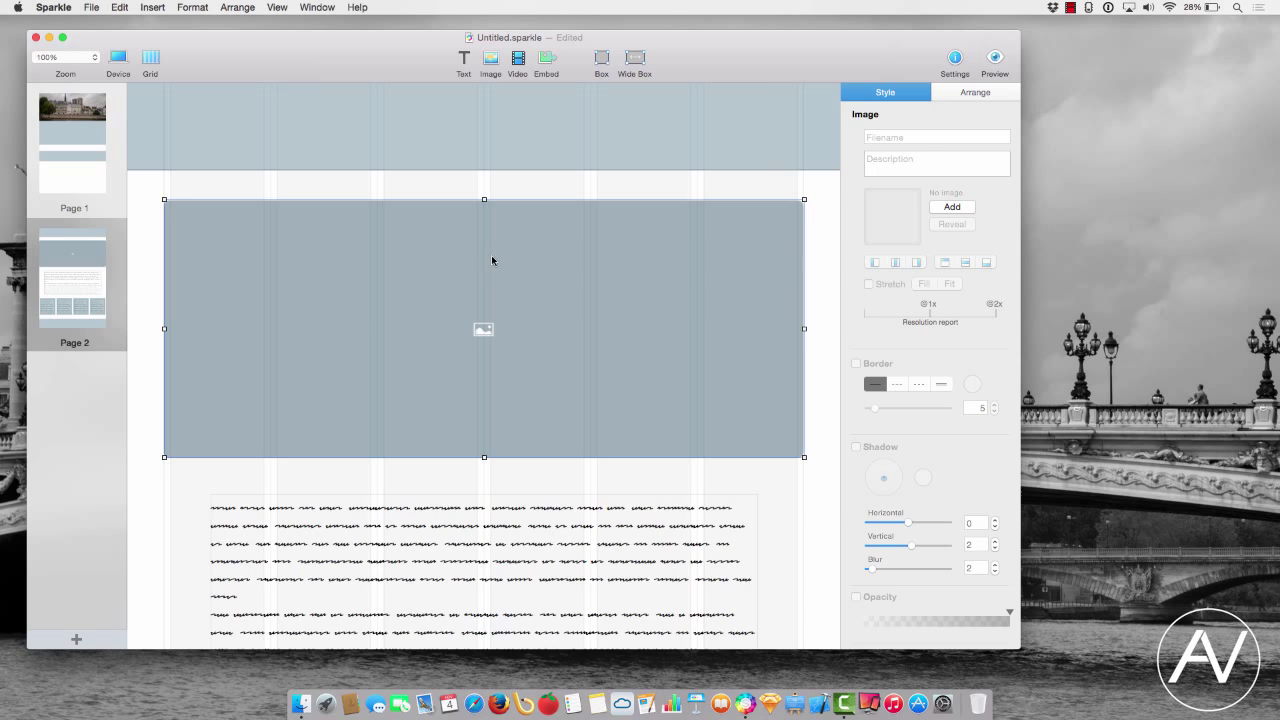
pyautogui.click(952, 207)
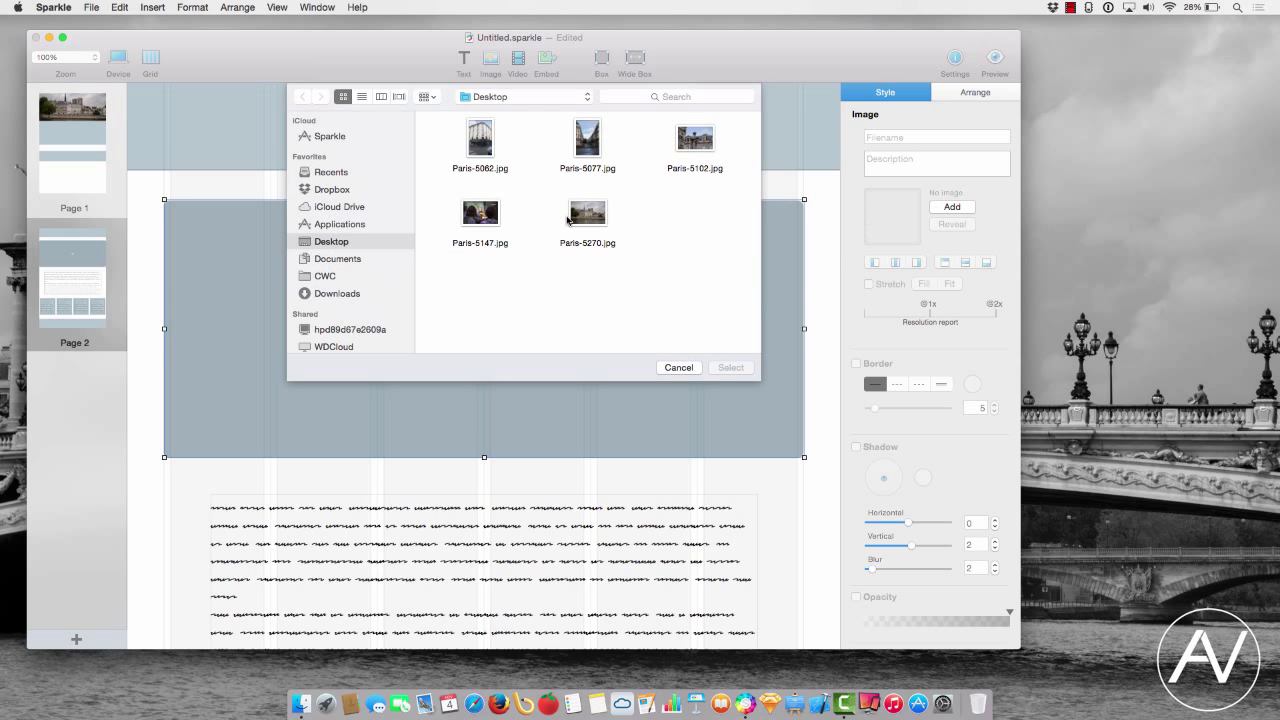
pyautogui.click(695, 137)
pyautogui.click(730, 367)
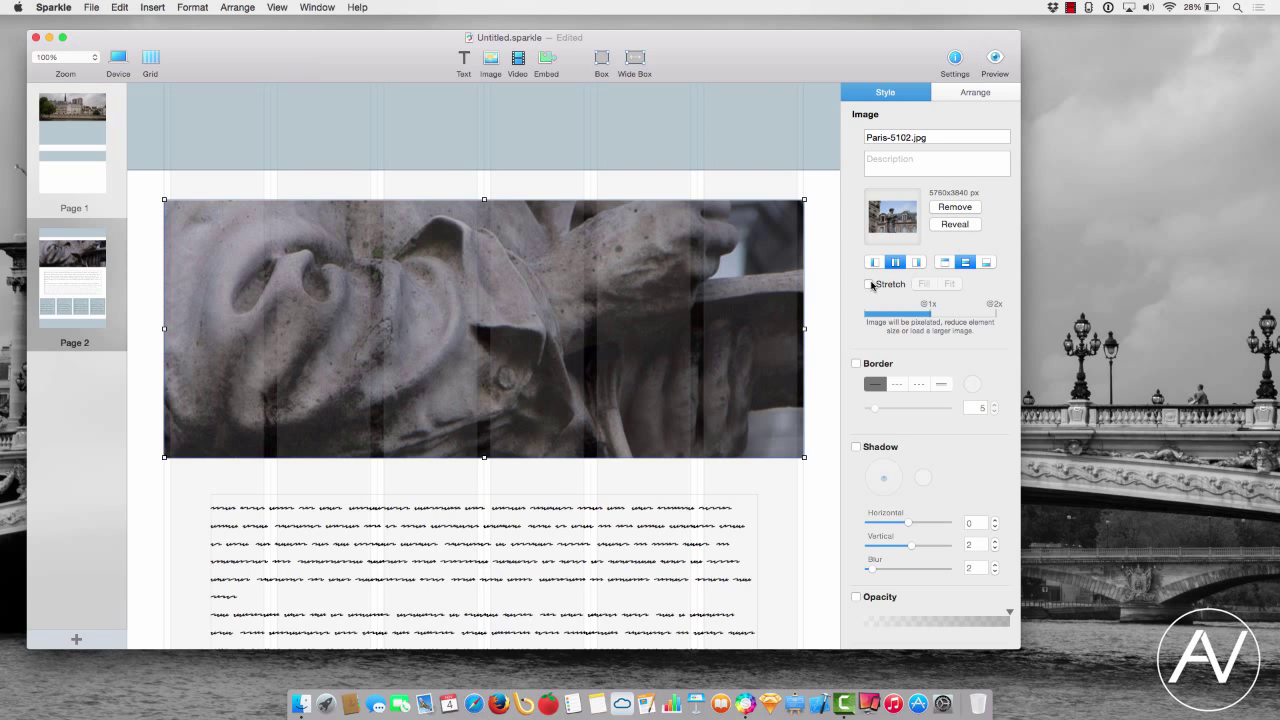
pyautogui.click(869, 284)
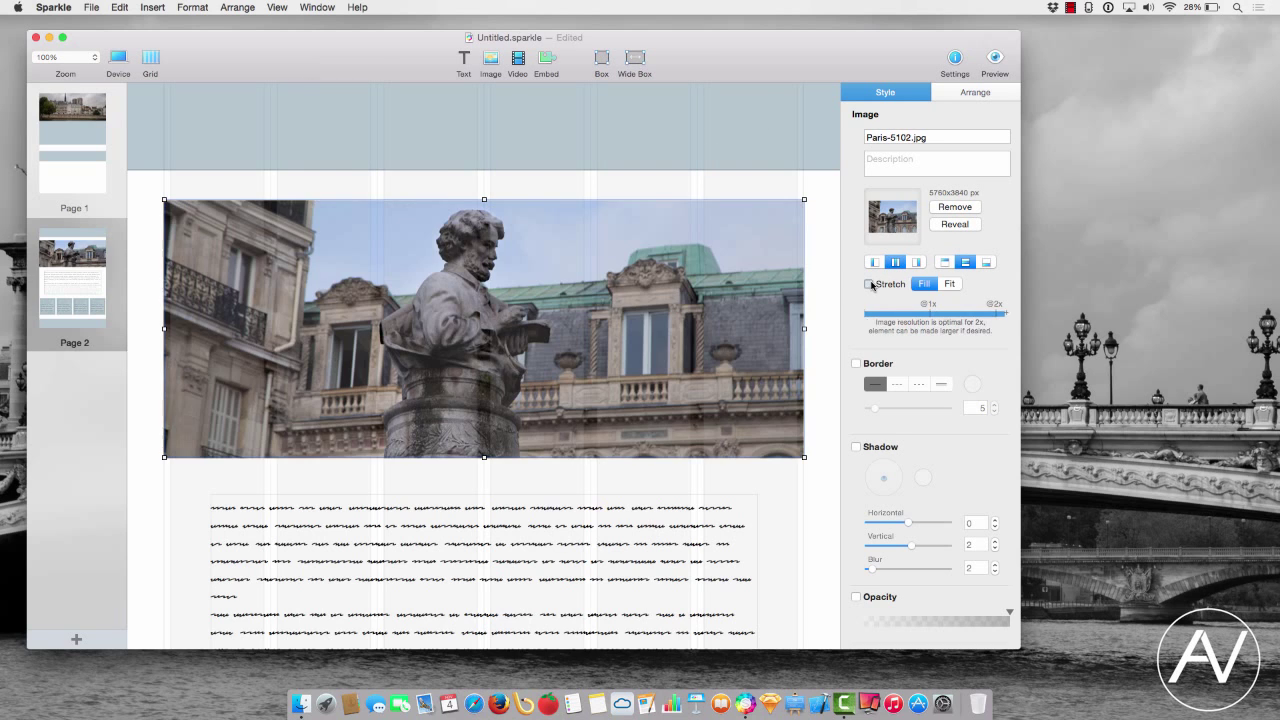
pyautogui.click(950, 286)
pyautogui.click(922, 286)
# - Fill the text placeholder below the statue photo with Lorem Ipsum text
pyautogui.scroll(-5, 460, 566)
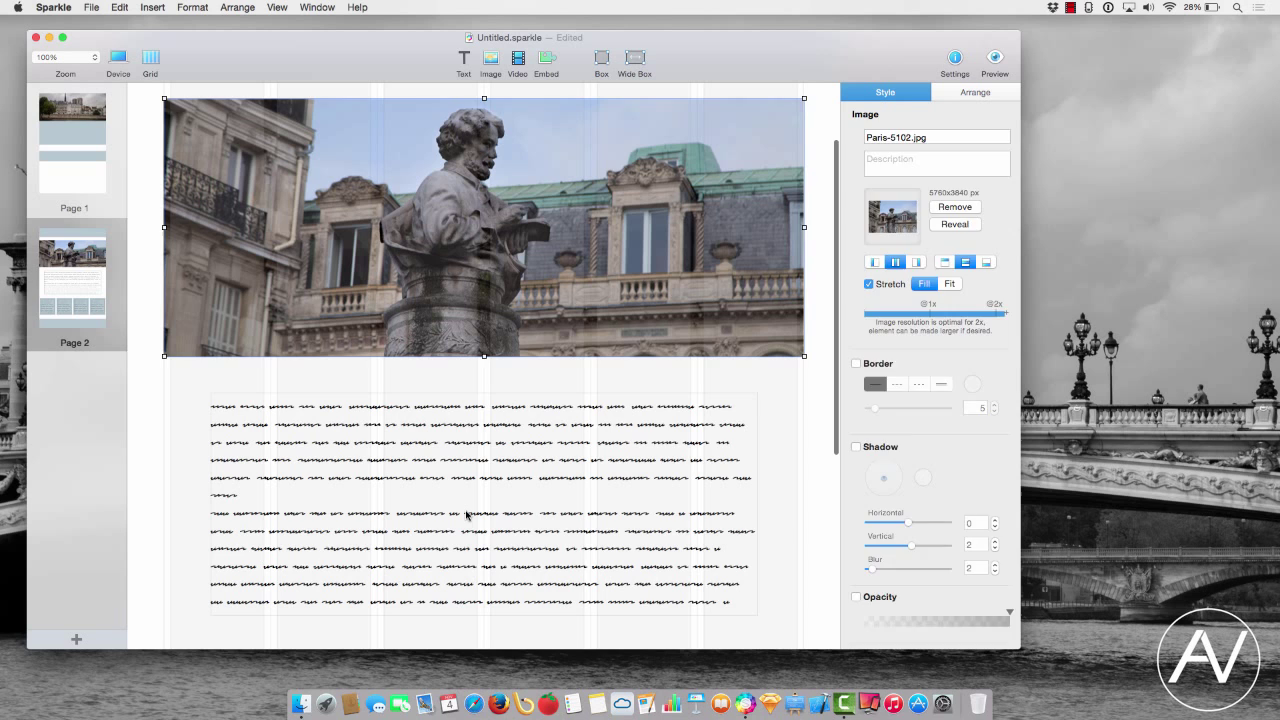
pyautogui.click(469, 516)
pyautogui.click(898, 172)
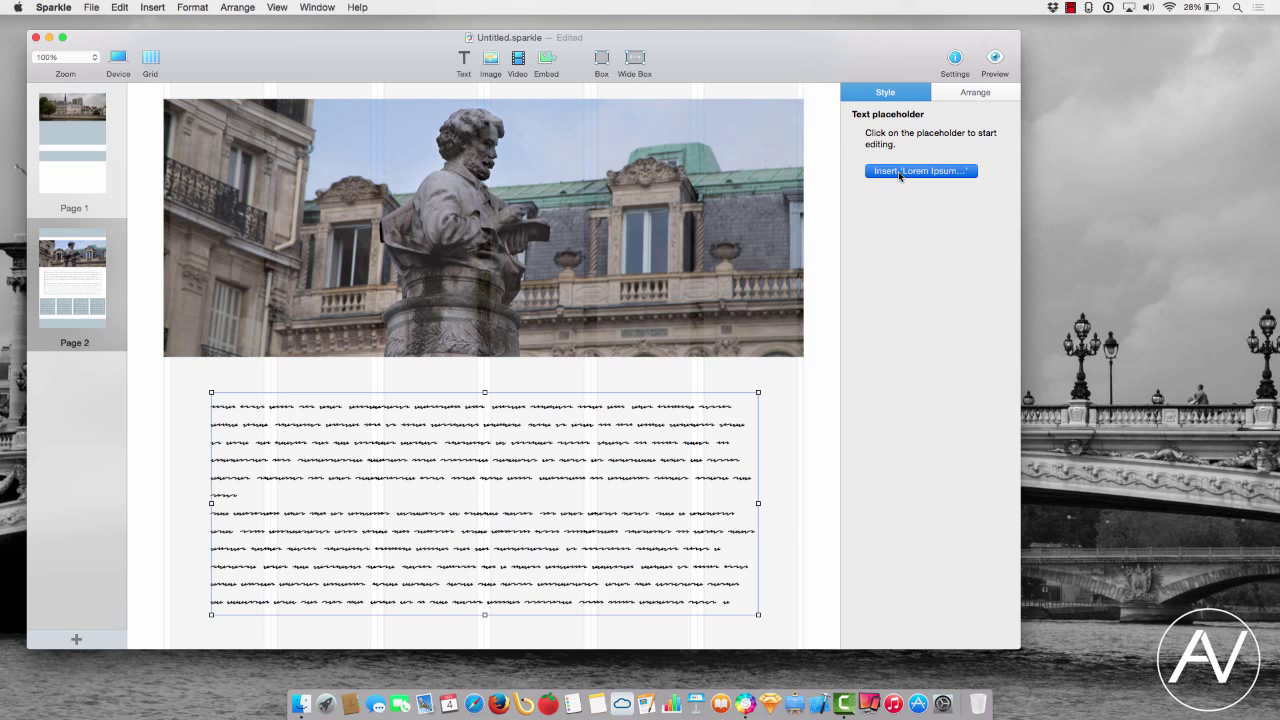
pyautogui.click(803, 420)
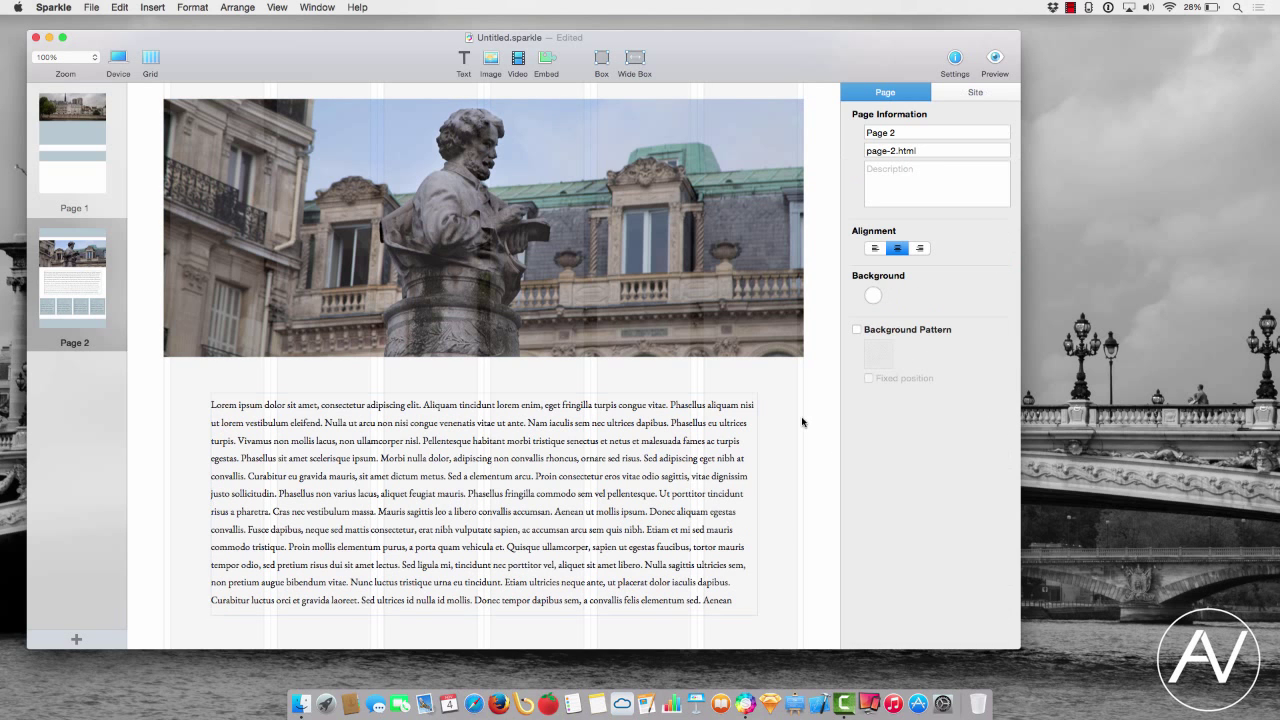
# - Insert Lorem Ipsum text into the placeholders of the first two small boxes in the row of four
pyautogui.scroll(-5, 657, 457)
pyautogui.scroll(-3, 657, 457)
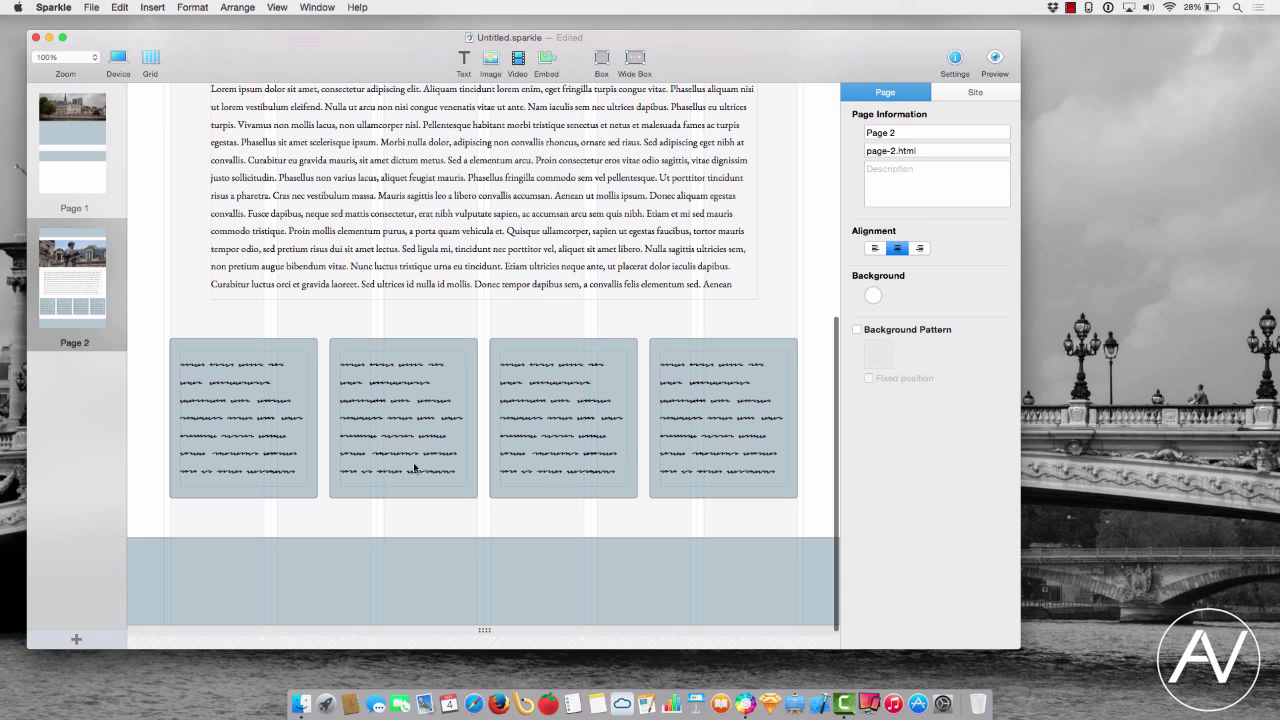
pyautogui.click(239, 418)
pyautogui.click(233, 414)
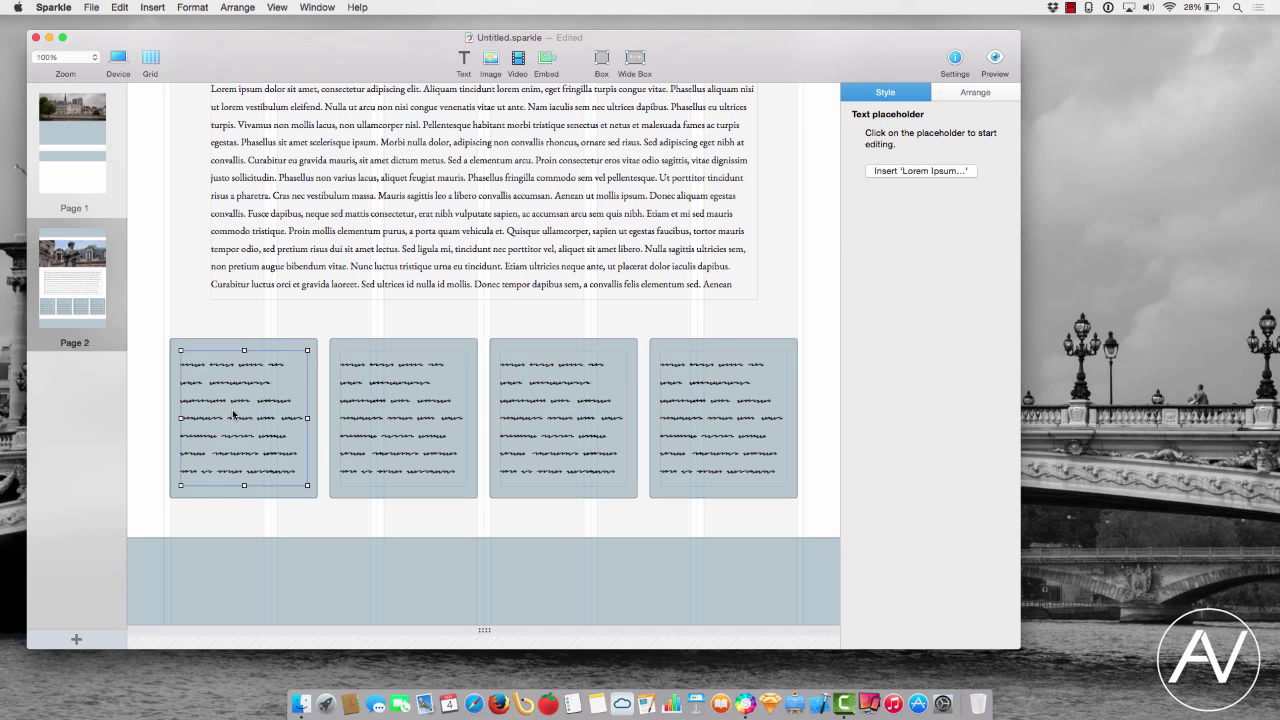
pyautogui.click(908, 172)
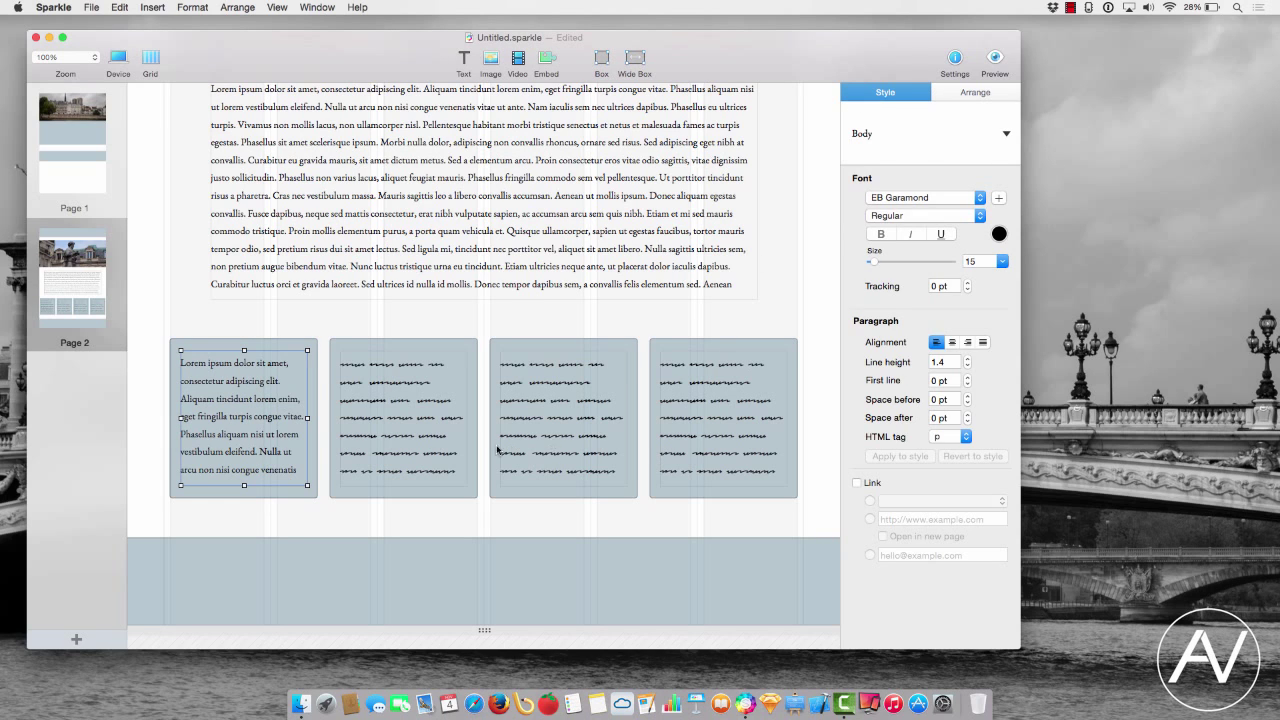
pyautogui.click(420, 414)
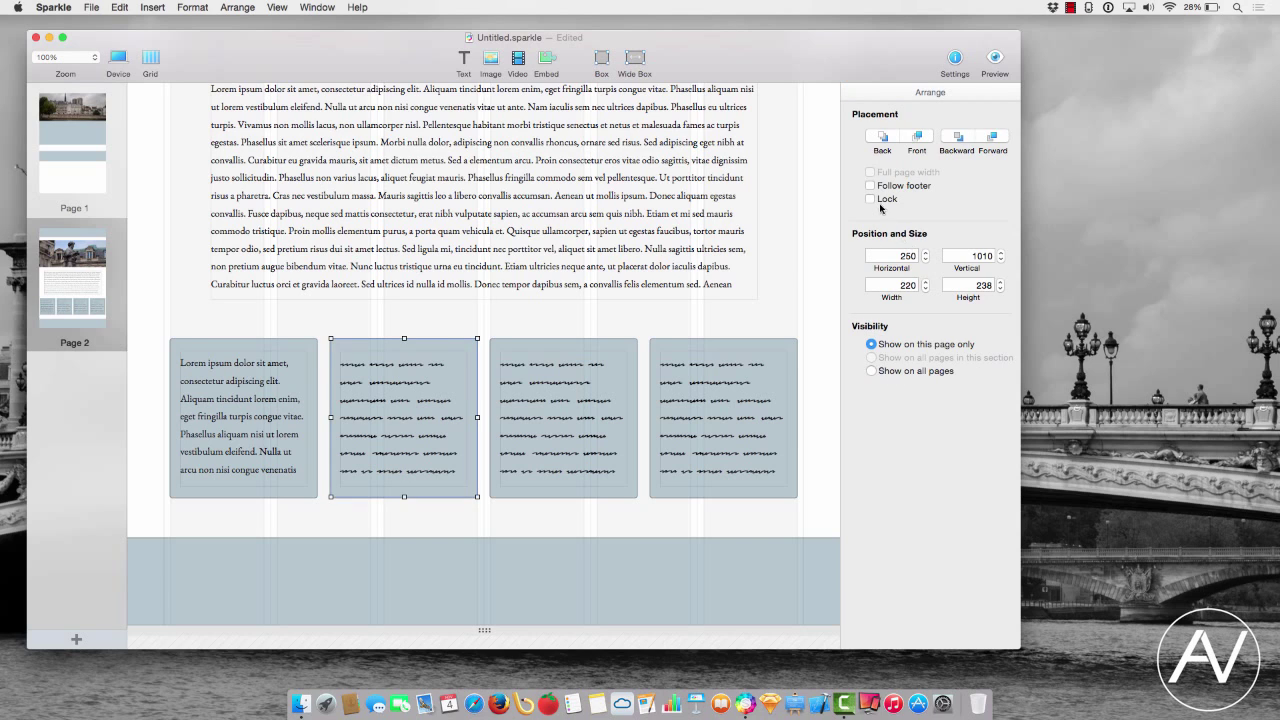
pyautogui.click(441, 417)
pyautogui.click(907, 171)
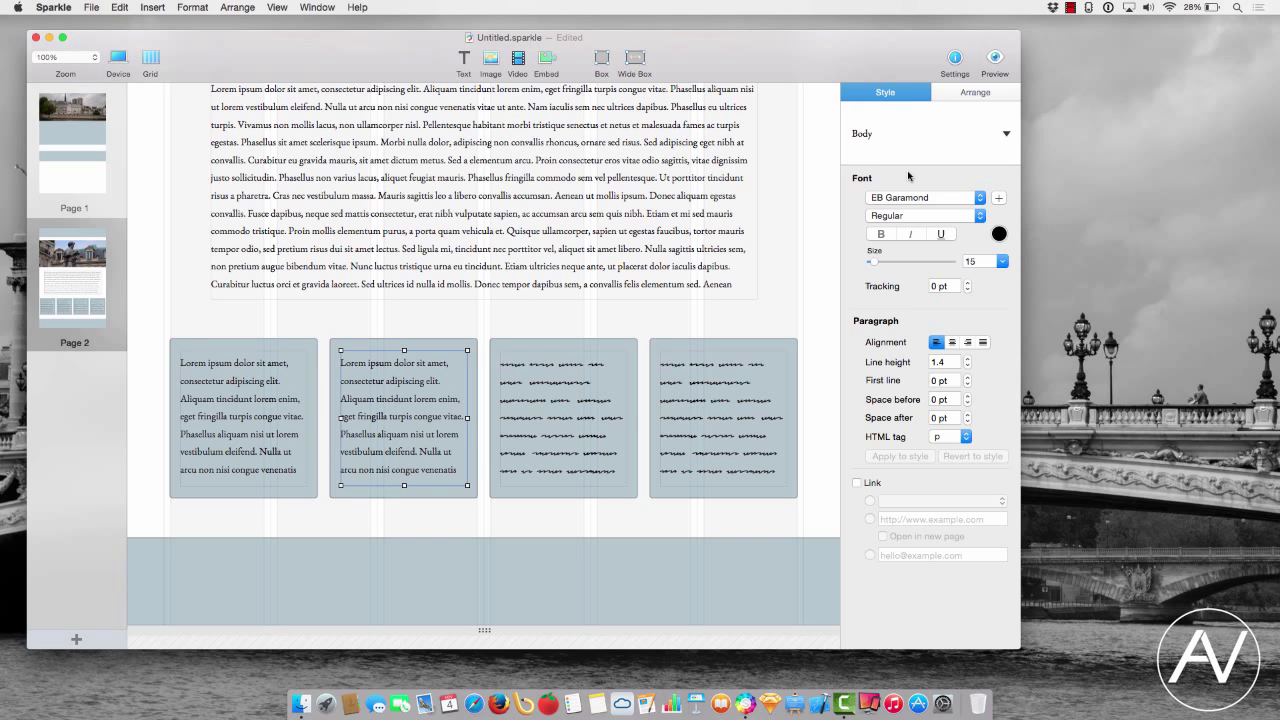
# - Insert Lorem Ipsum text into the placeholders of the third and fourth small boxes in the row
pyautogui.click(532, 396)
pyautogui.click(545, 404)
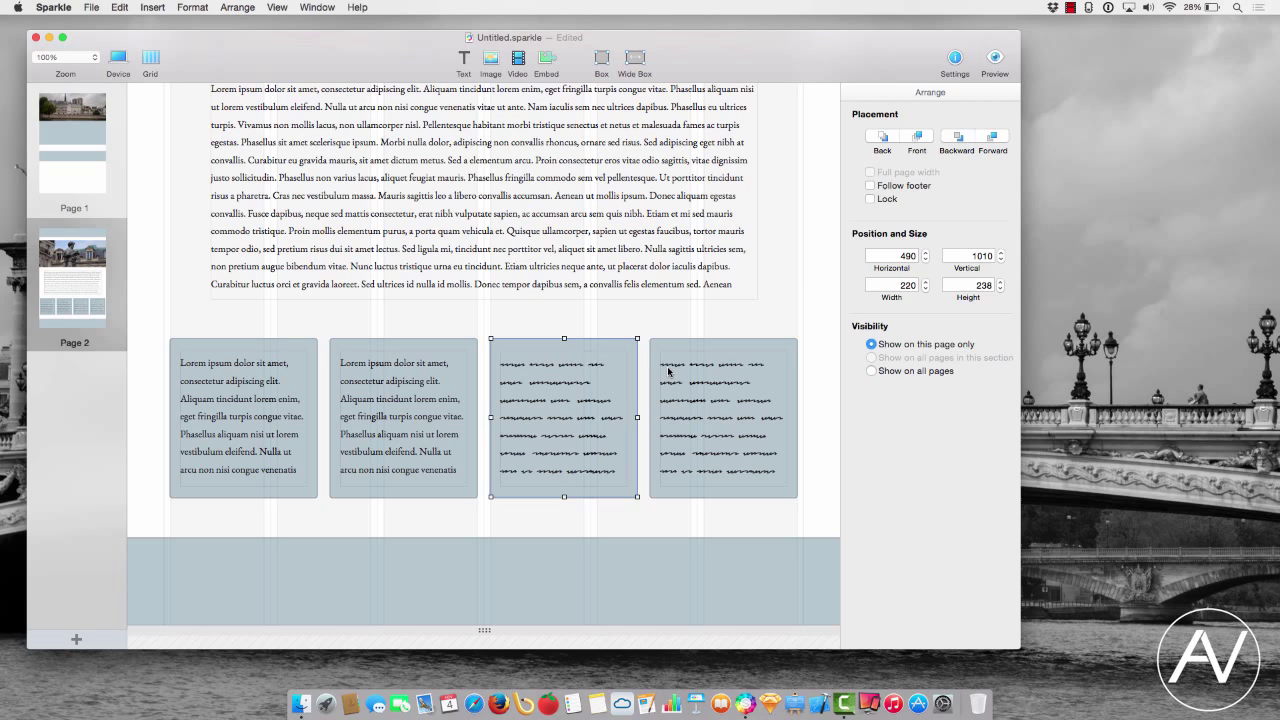
pyautogui.click(555, 377)
pyautogui.click(963, 176)
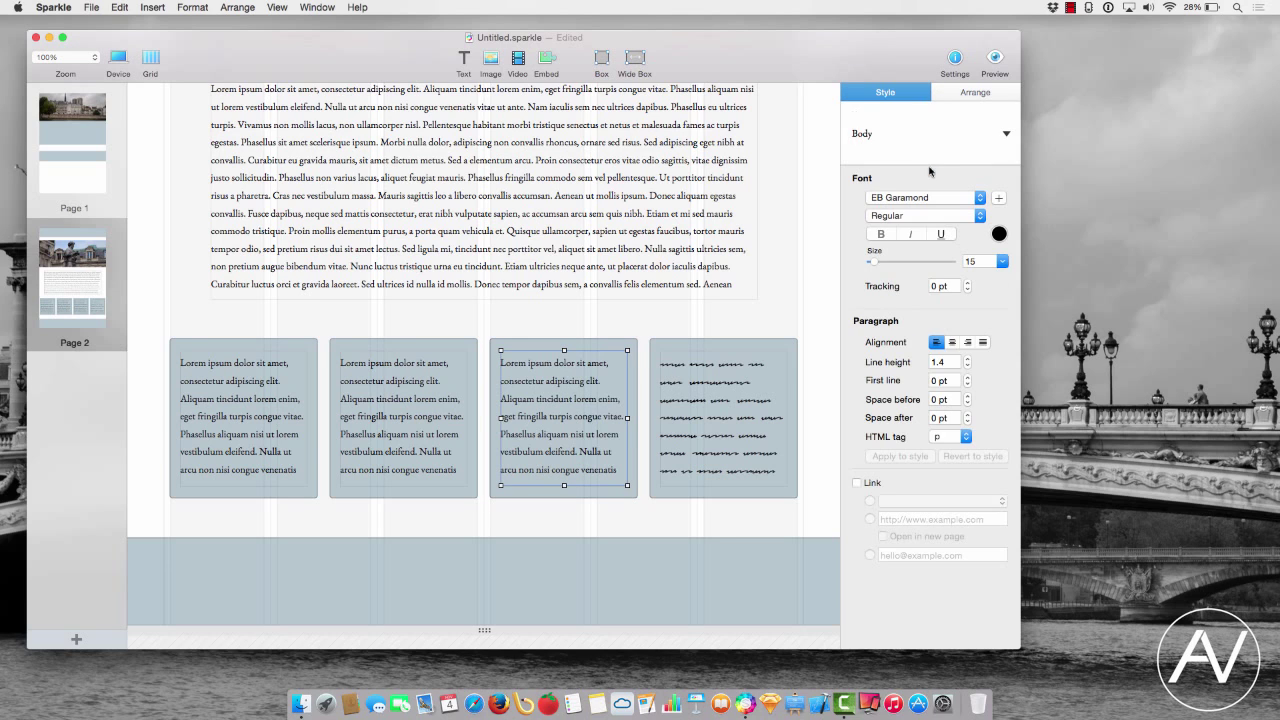
pyautogui.click(687, 417)
pyautogui.click(687, 417)
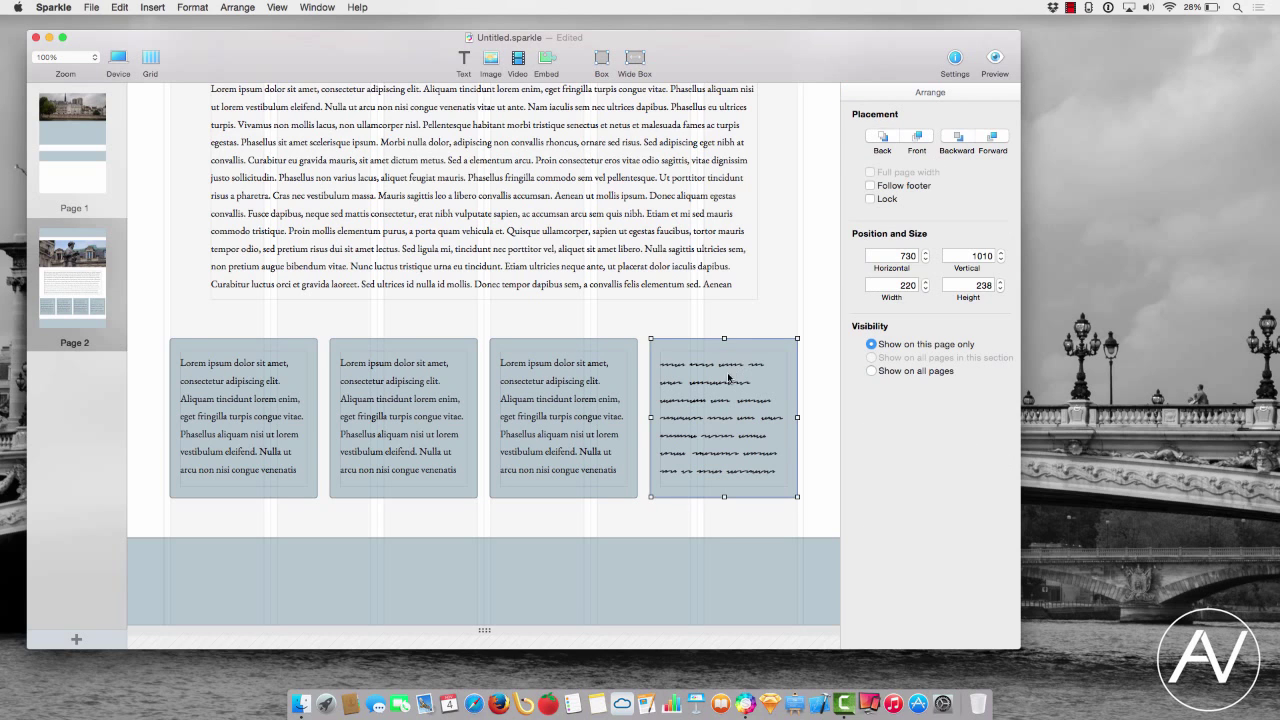
pyautogui.click(728, 378)
pyautogui.click(940, 172)
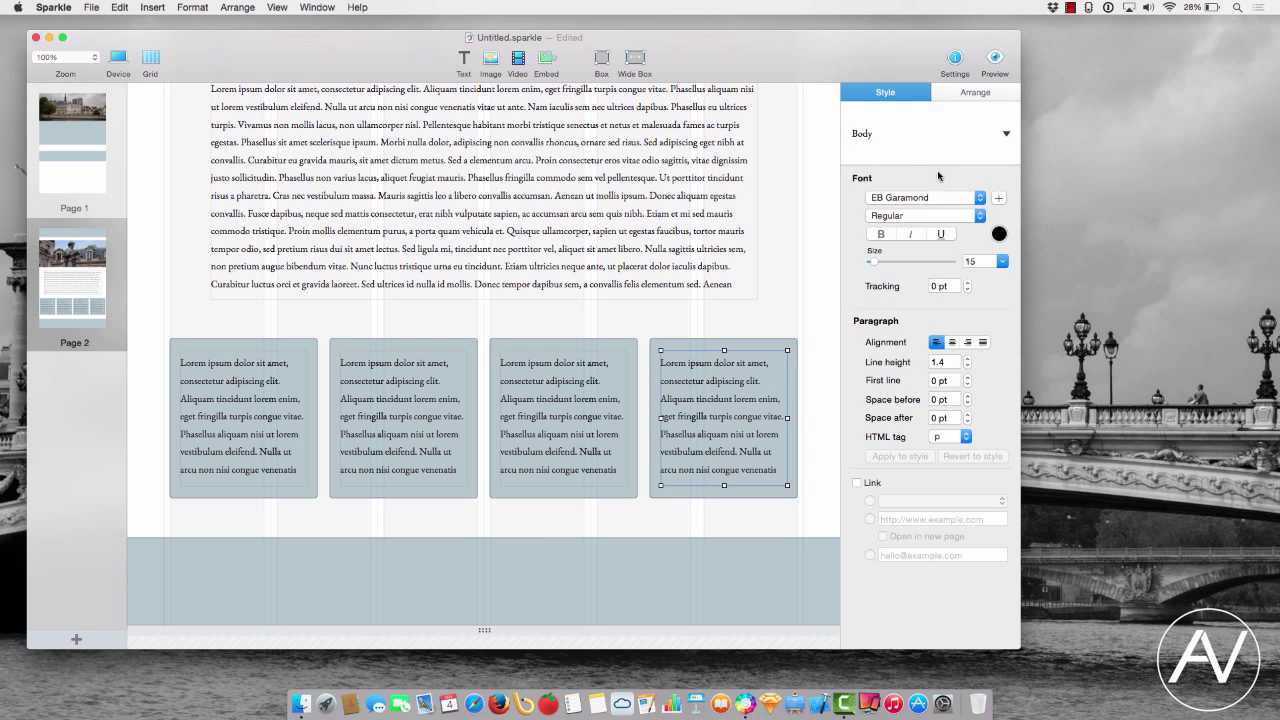
# - Color the wide box at the foot of Page 2 purple and give it a vertical gradient from purple to grey
pyautogui.scroll(-2, 514, 546)
pyautogui.click(374, 563)
pyautogui.click(375, 566)
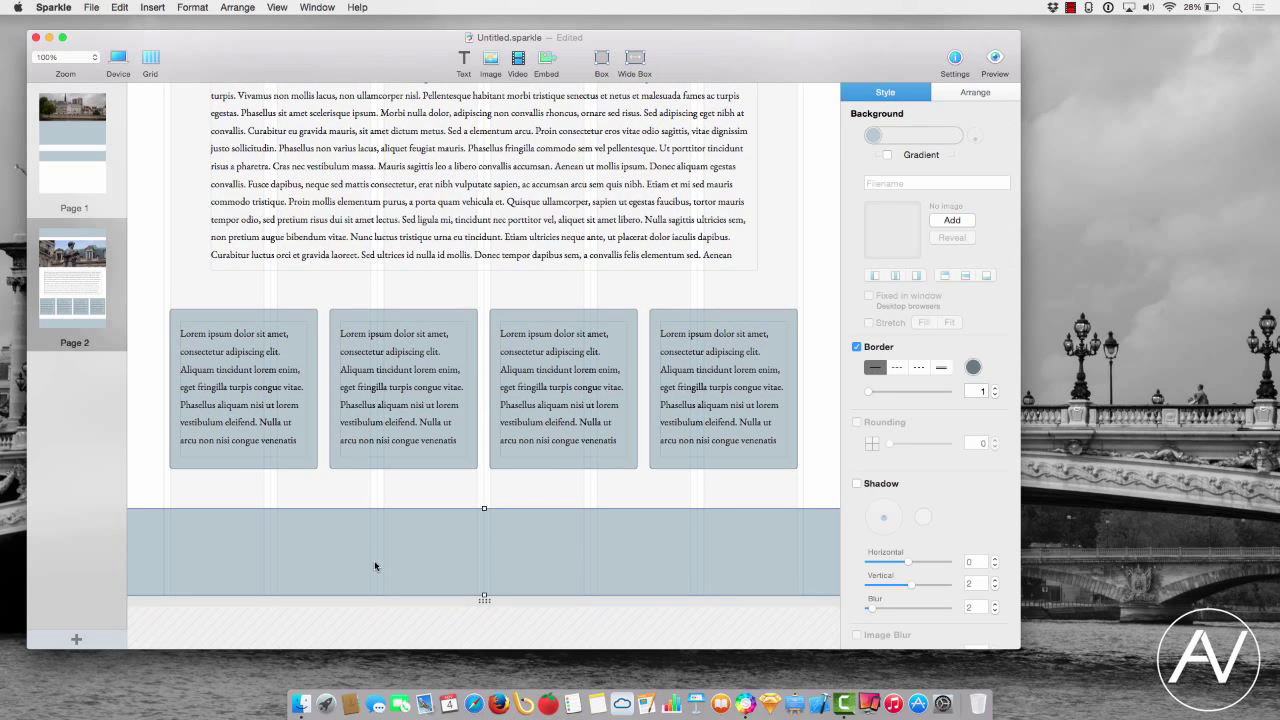
pyautogui.click(875, 137)
pyautogui.click(904, 189)
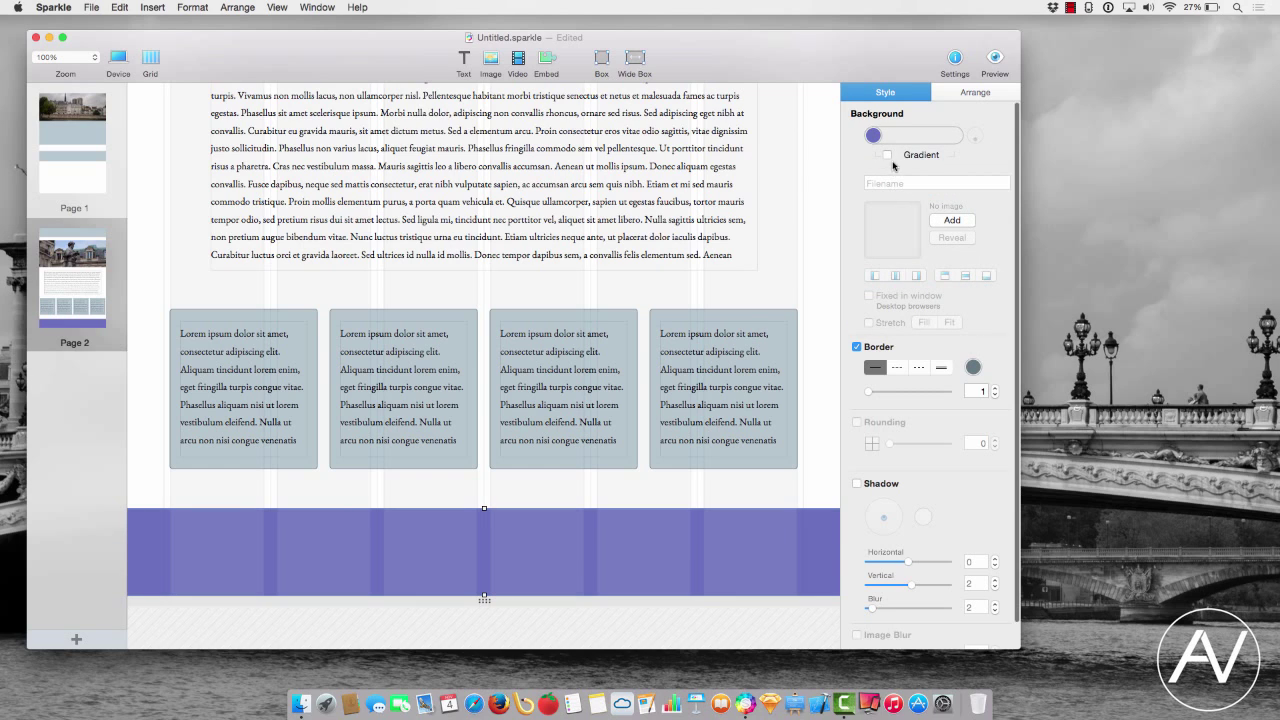
pyautogui.click(887, 155)
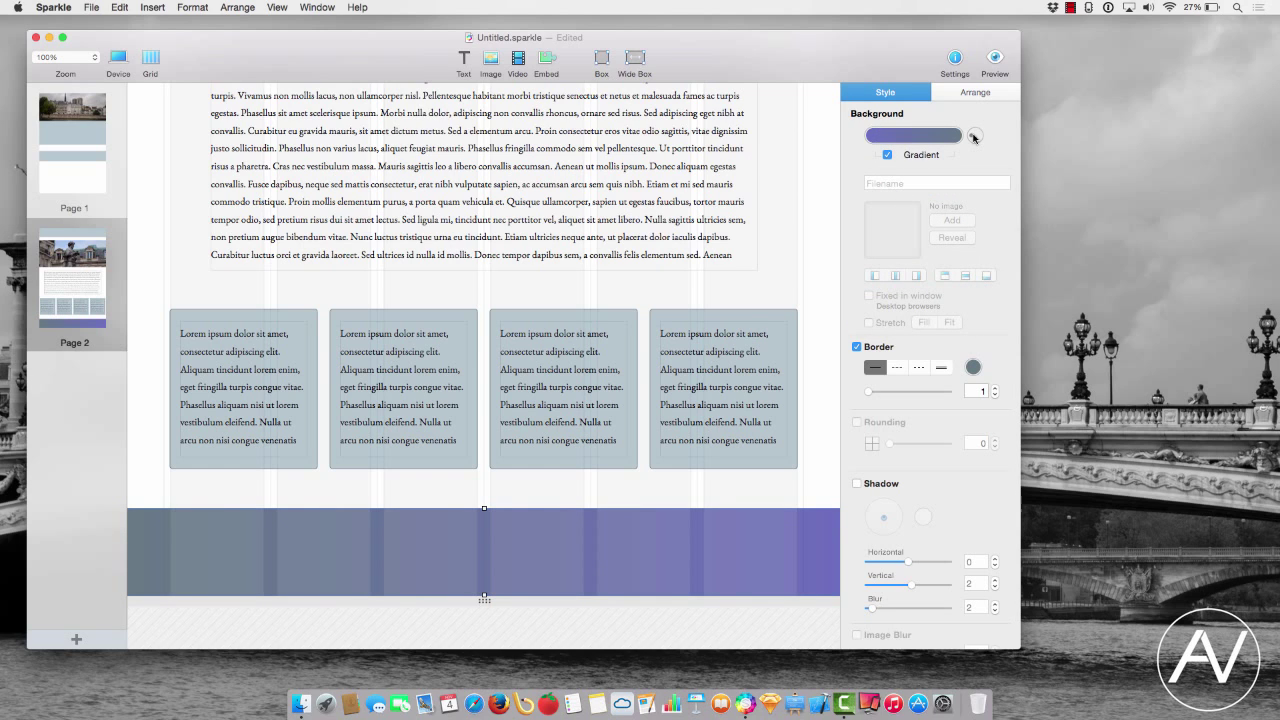
pyautogui.moveTo(975, 137); pyautogui.dragTo(976, 149)
# - Set Paris-5270.jpg as the background of the wide box at the head of Page 2 and stretch it to fill
pyautogui.scroll(10, 512, 508)
pyautogui.click(478, 108)
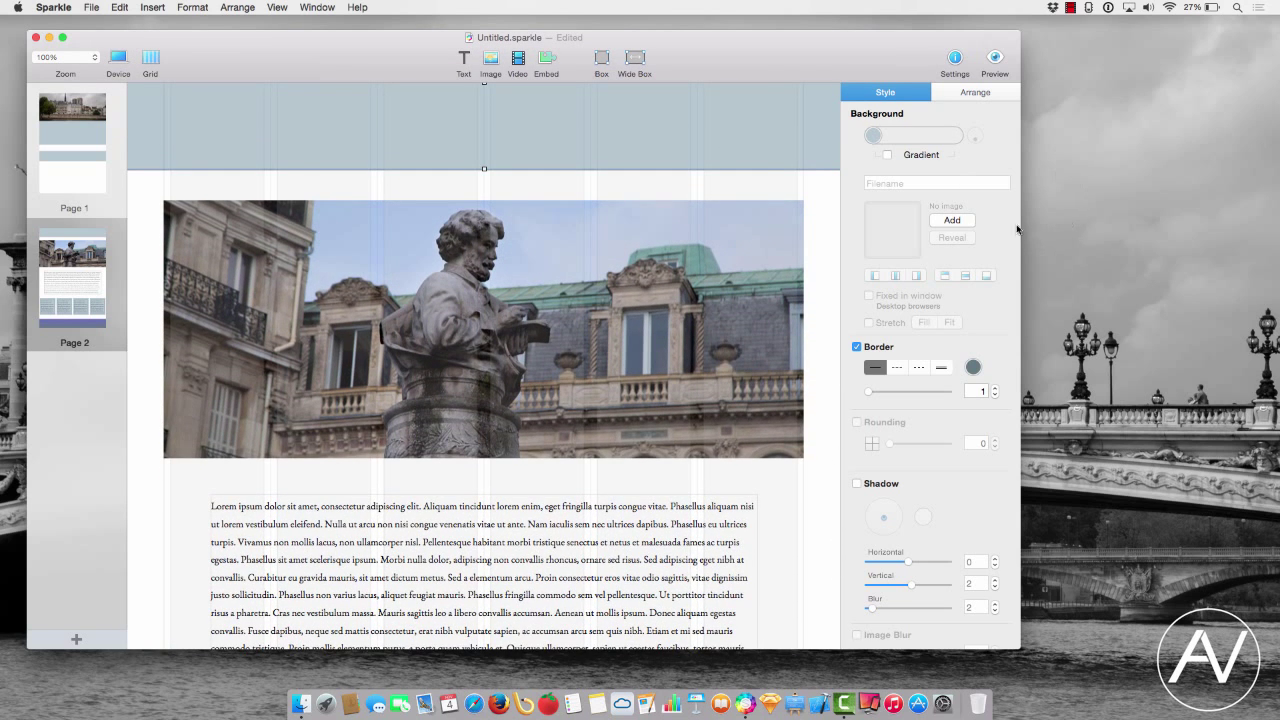
pyautogui.click(952, 220)
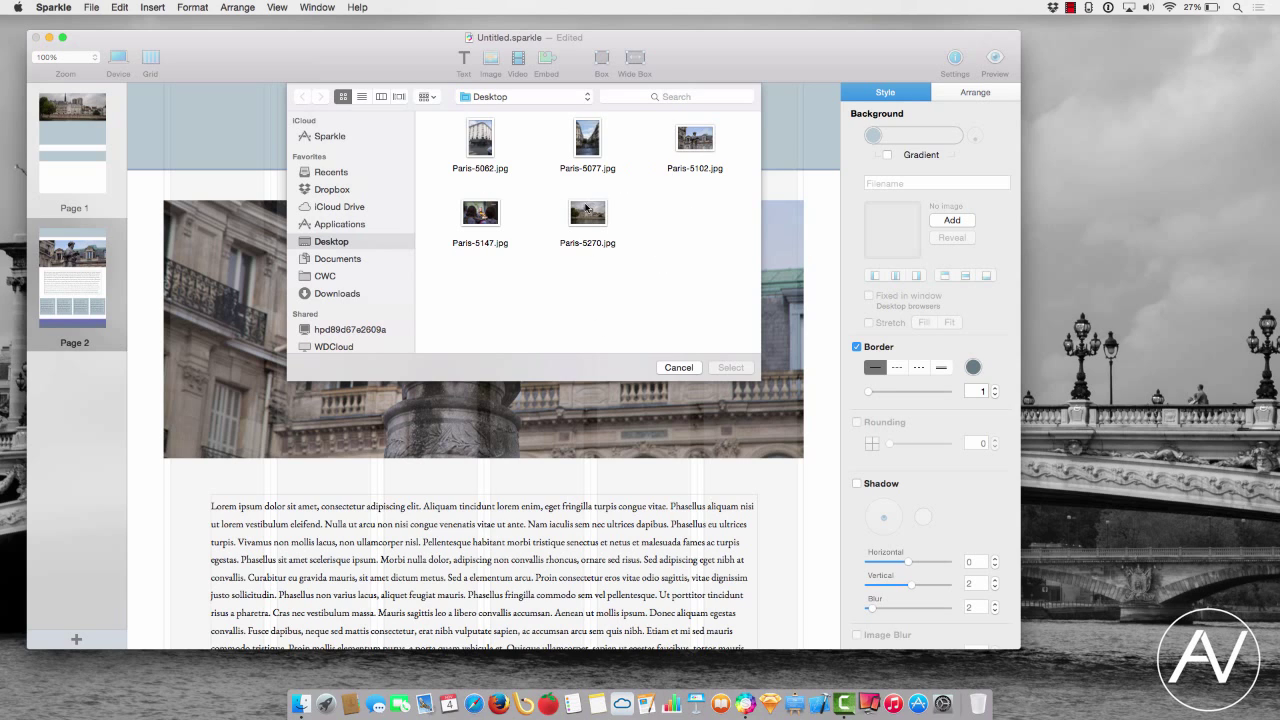
pyautogui.click(587, 212)
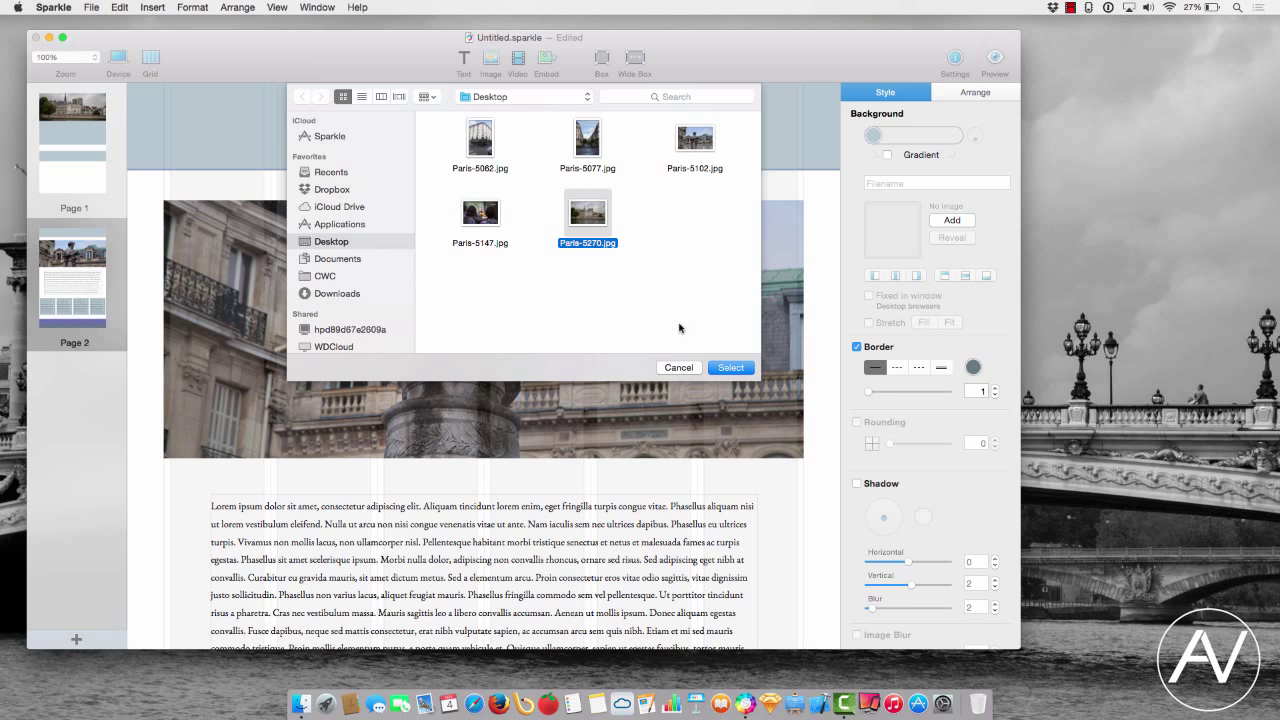
pyautogui.click(730, 367)
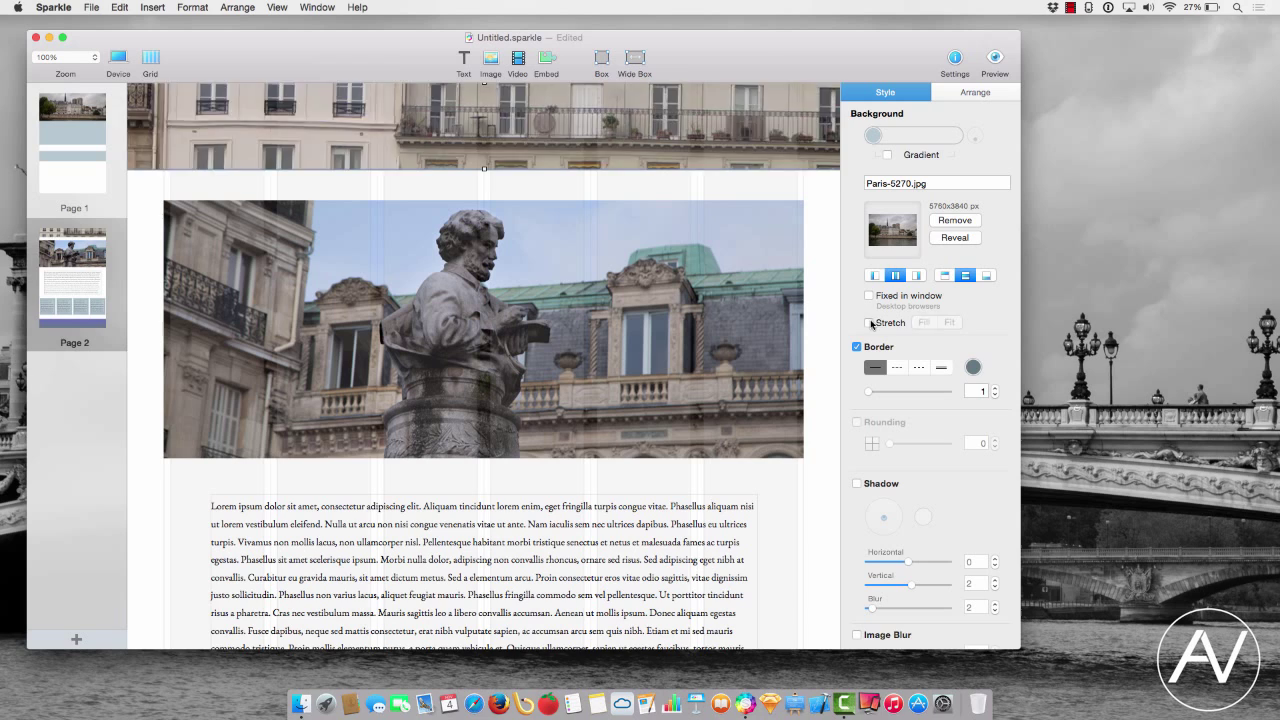
pyautogui.click(869, 322)
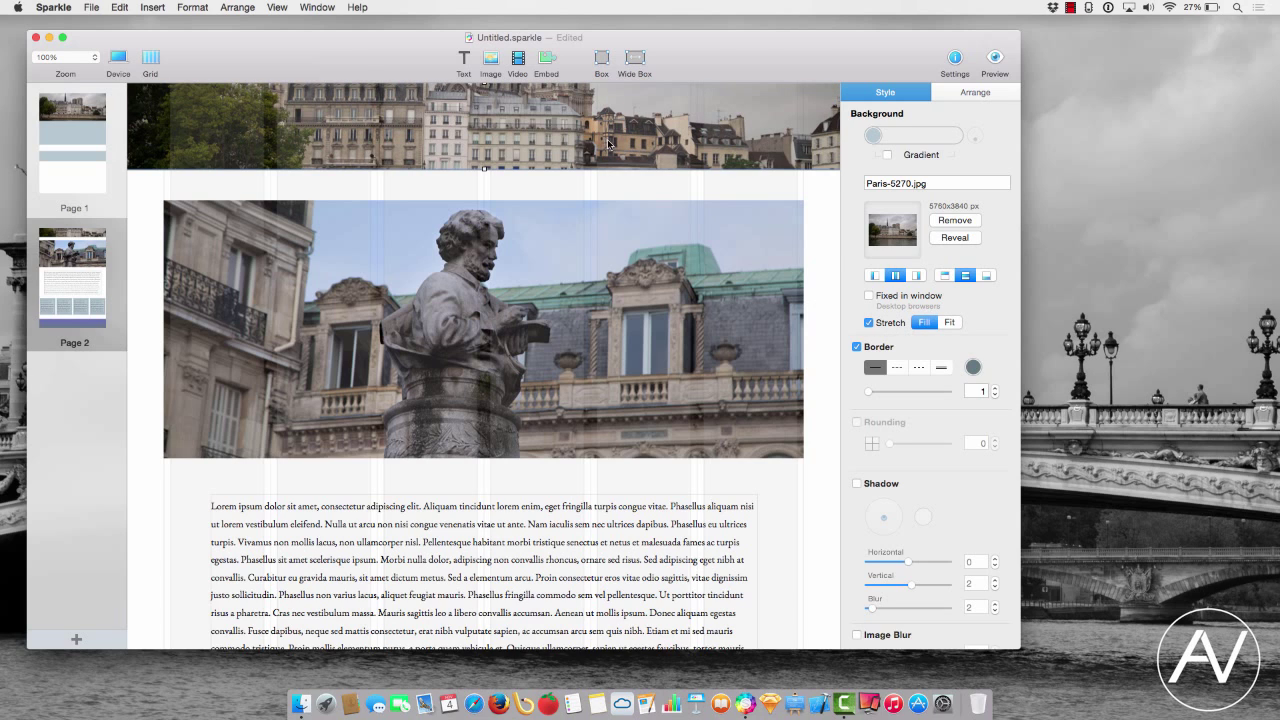
# - Replace the statue photo in the large image element with Paris-5147.jpg
pyautogui.click(463, 296)
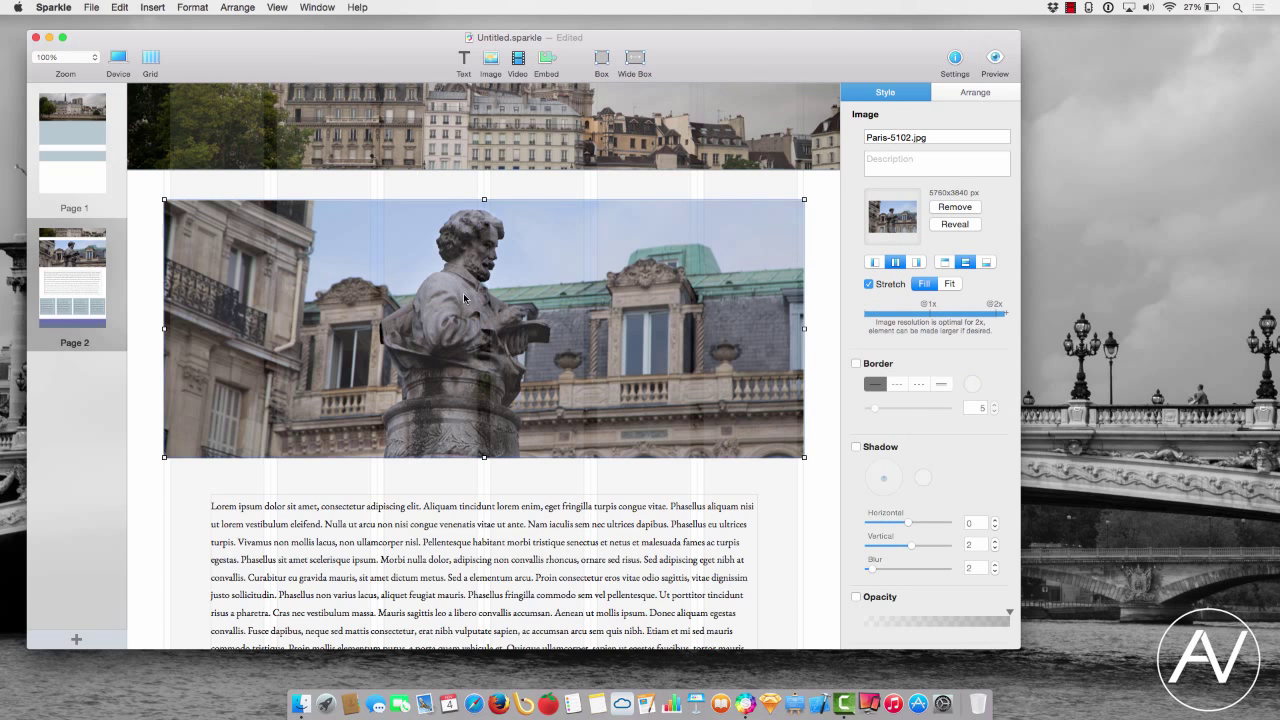
pyautogui.click(955, 207)
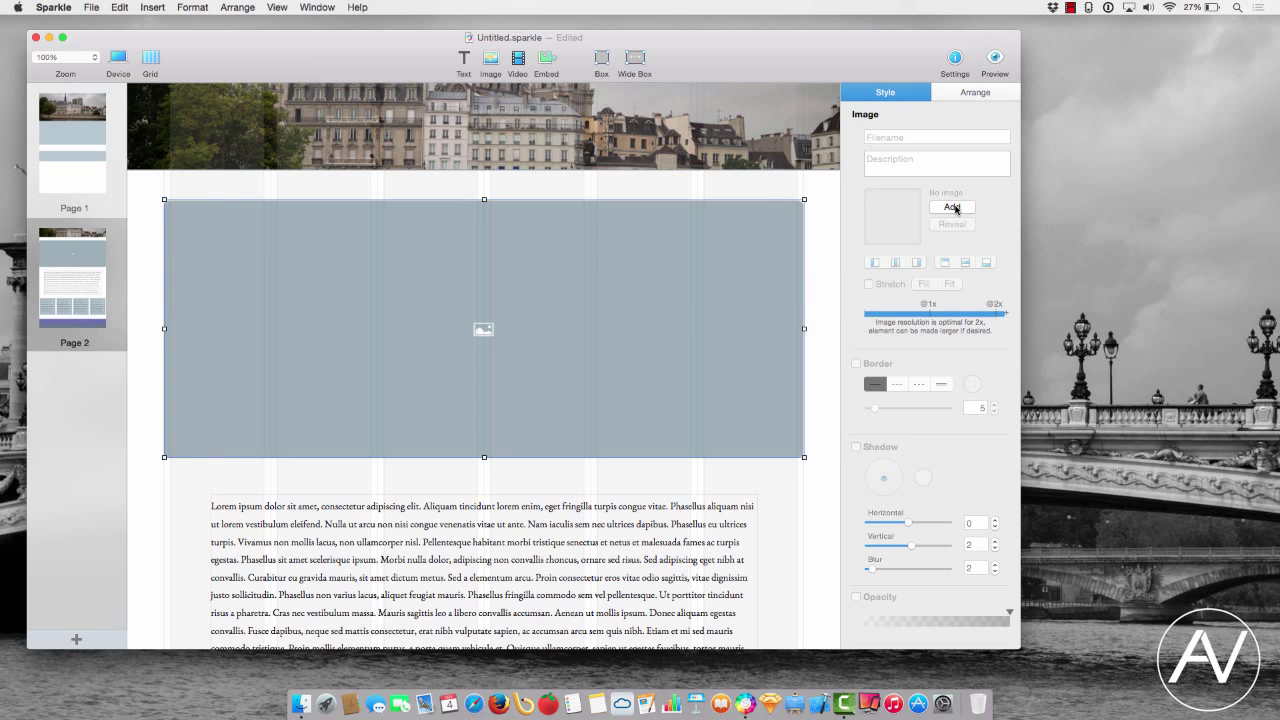
pyautogui.click(952, 207)
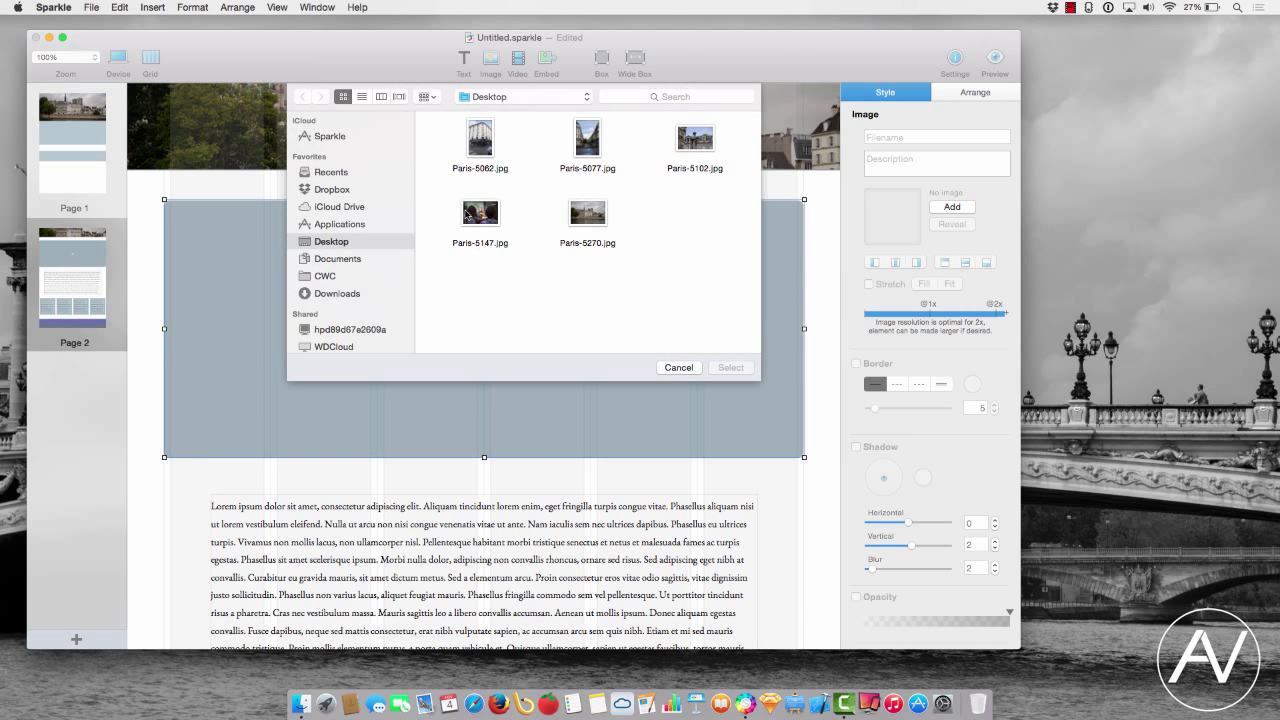
pyautogui.doubleClick(465, 214)
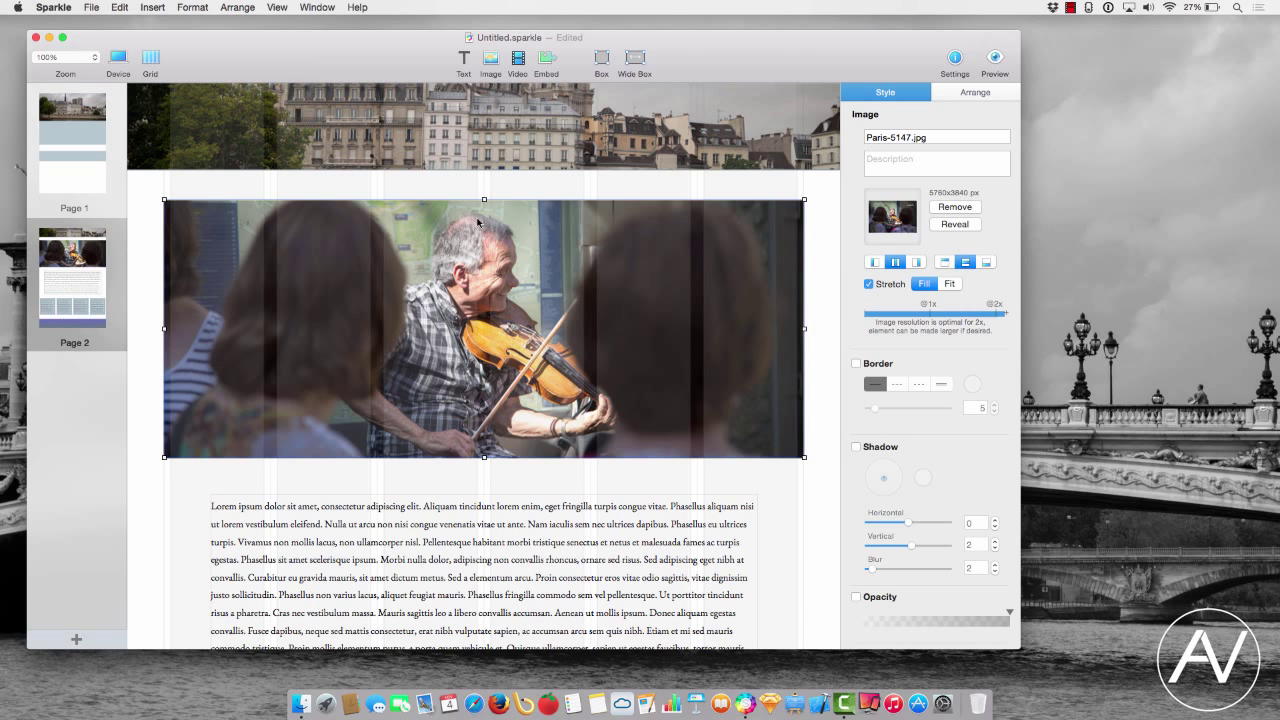
# - Make the violinist image slightly taller by extending its upper edge towards the header and its lower edge towards the text block
pyautogui.moveTo(484, 201); pyautogui.dragTo(484, 188)
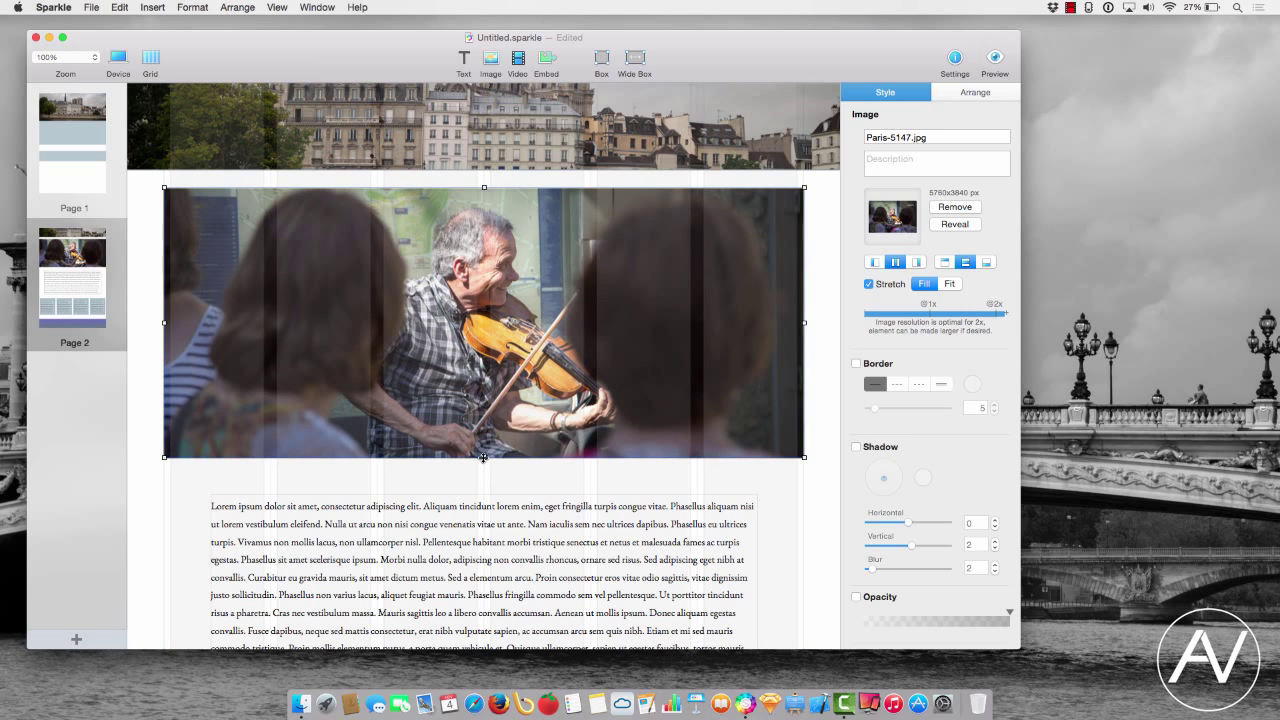
pyautogui.moveTo(484, 457); pyautogui.dragTo(484, 474)
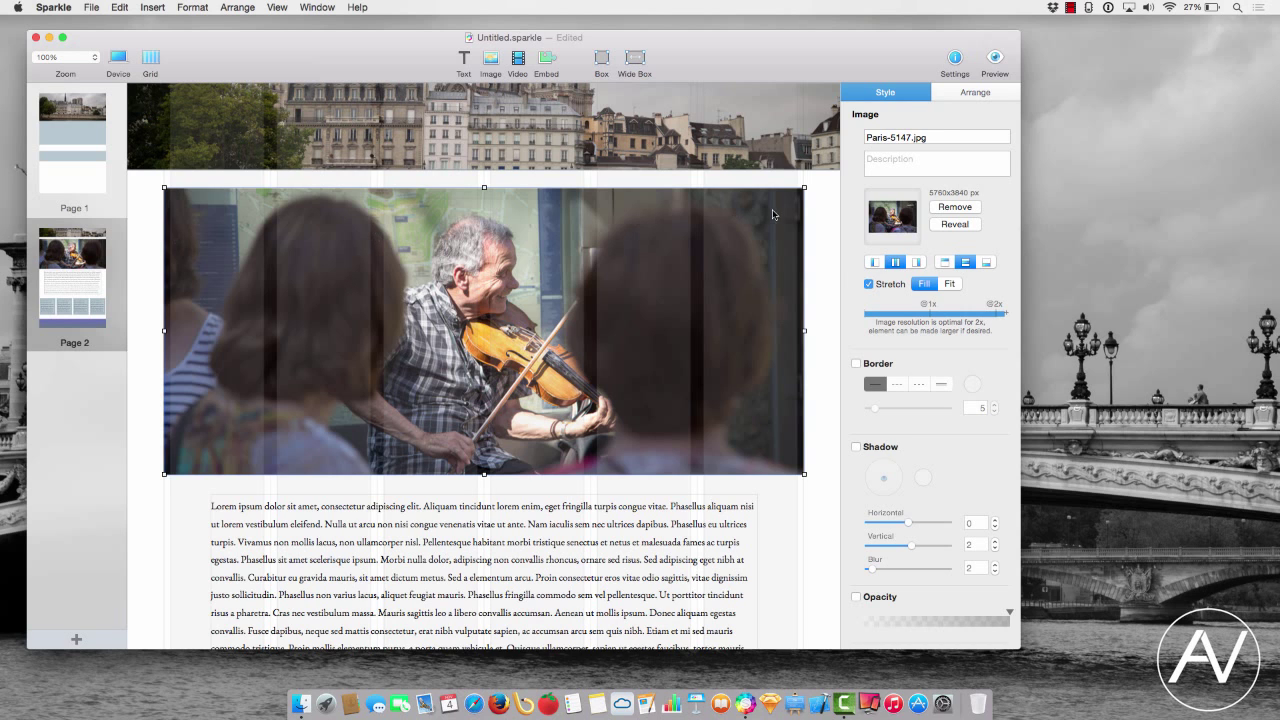
pyautogui.click(823, 224)
# - Delete Page 1 from the site
pyautogui.scroll(-3, 506, 341)
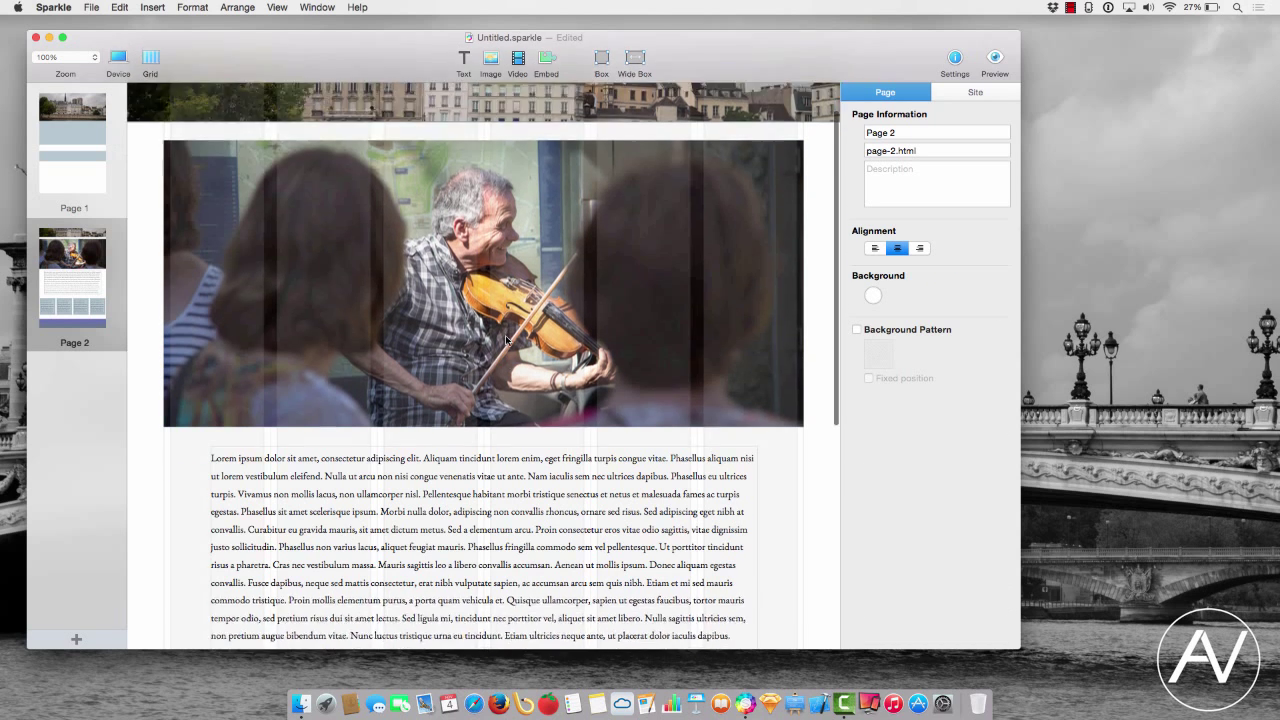
pyautogui.click(72, 150)
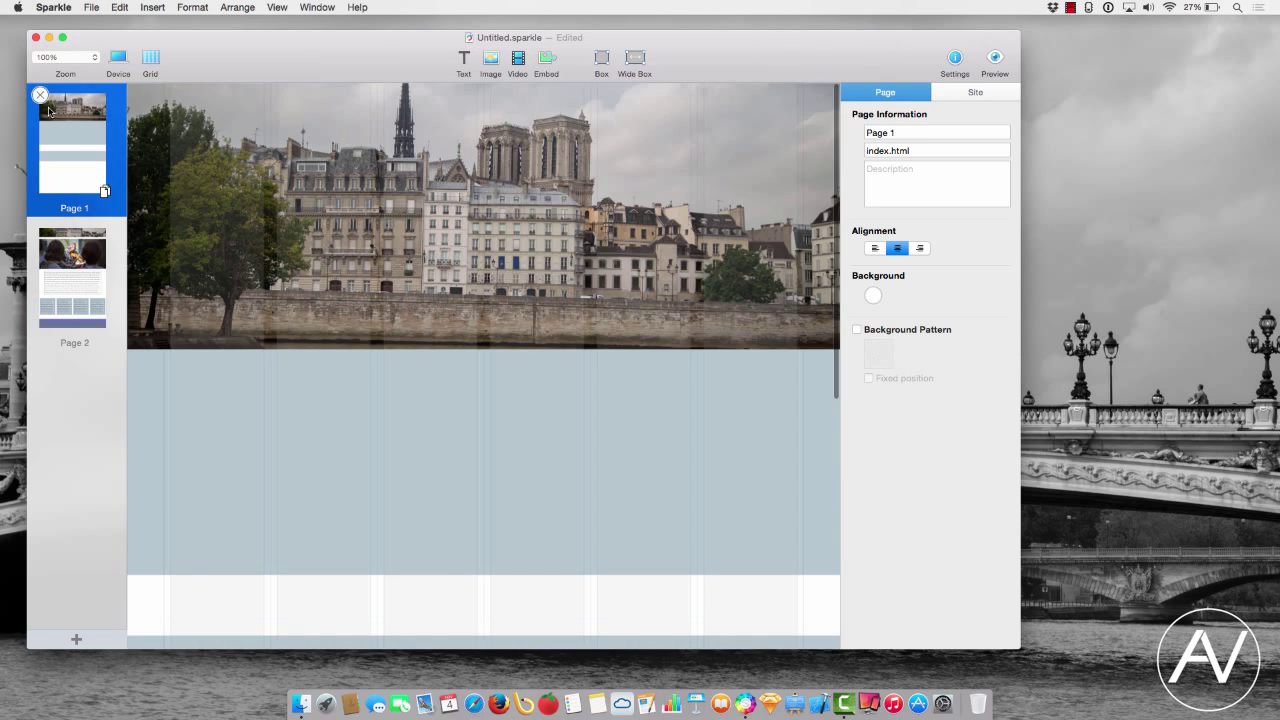
pyautogui.press('Delete')
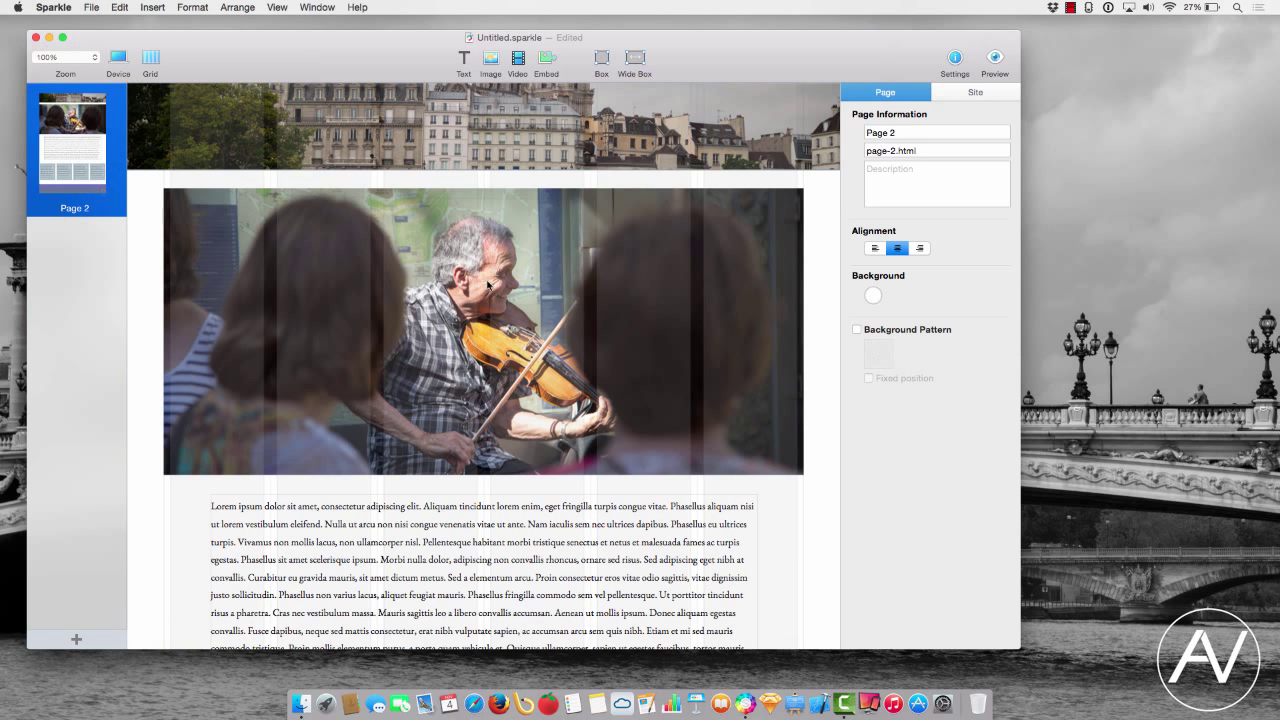
# - Open a live preview of the site in both Safari and Firefox
pyautogui.click(994, 59)
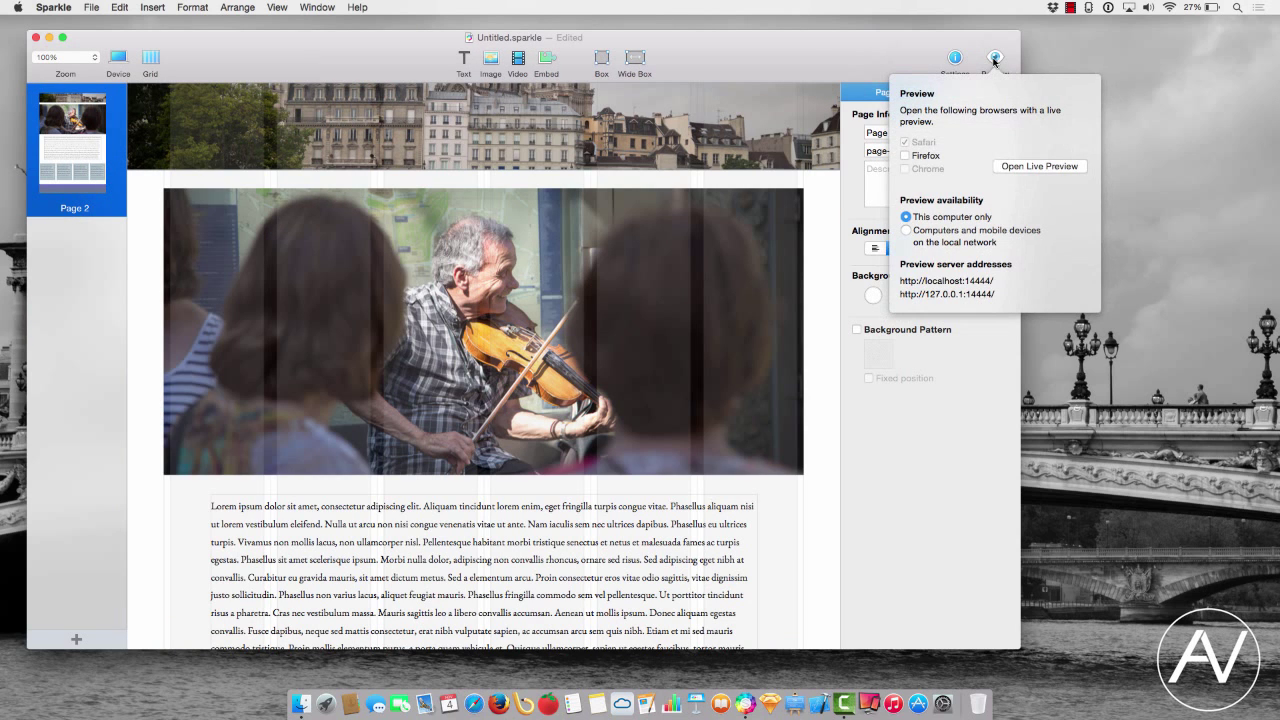
pyautogui.click(933, 158)
pyautogui.click(1041, 166)
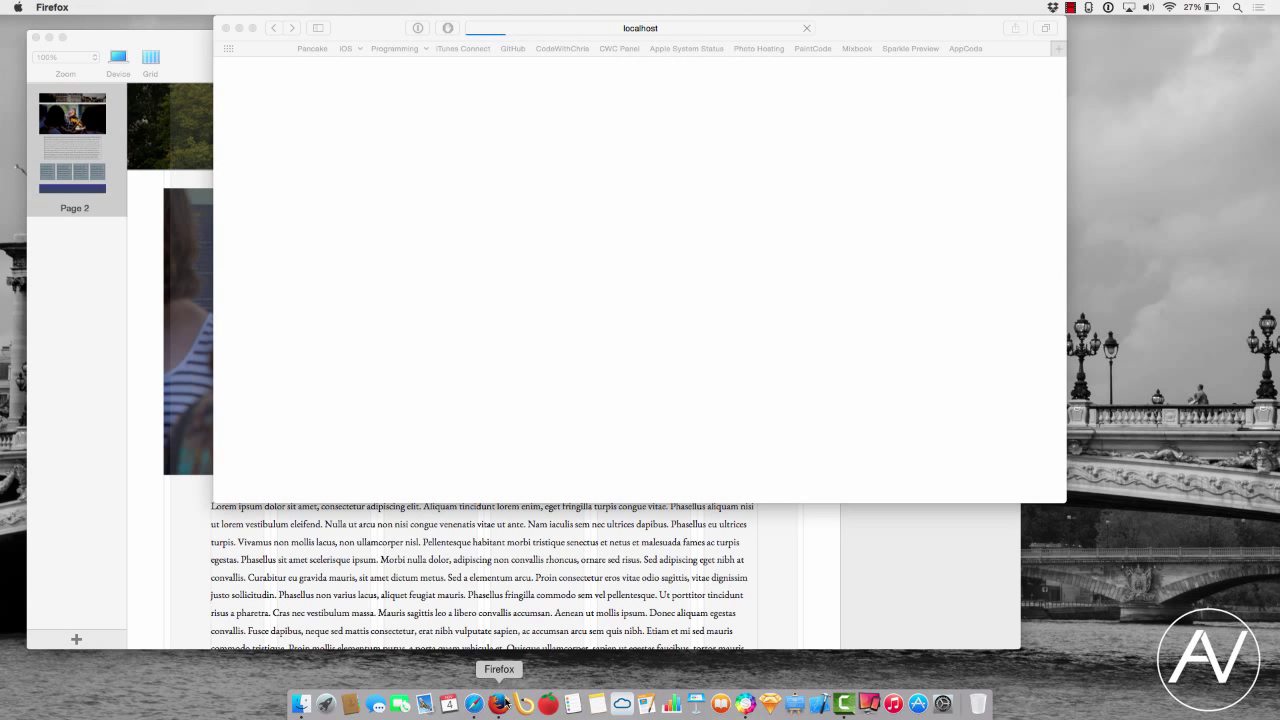
# - Compare the live preview in the Safari and Firefox windows and look through the page's image, text and boxes in Safari
pyautogui.click(375, 34)
pyautogui.moveTo(375, 34); pyautogui.dragTo(217, 137)
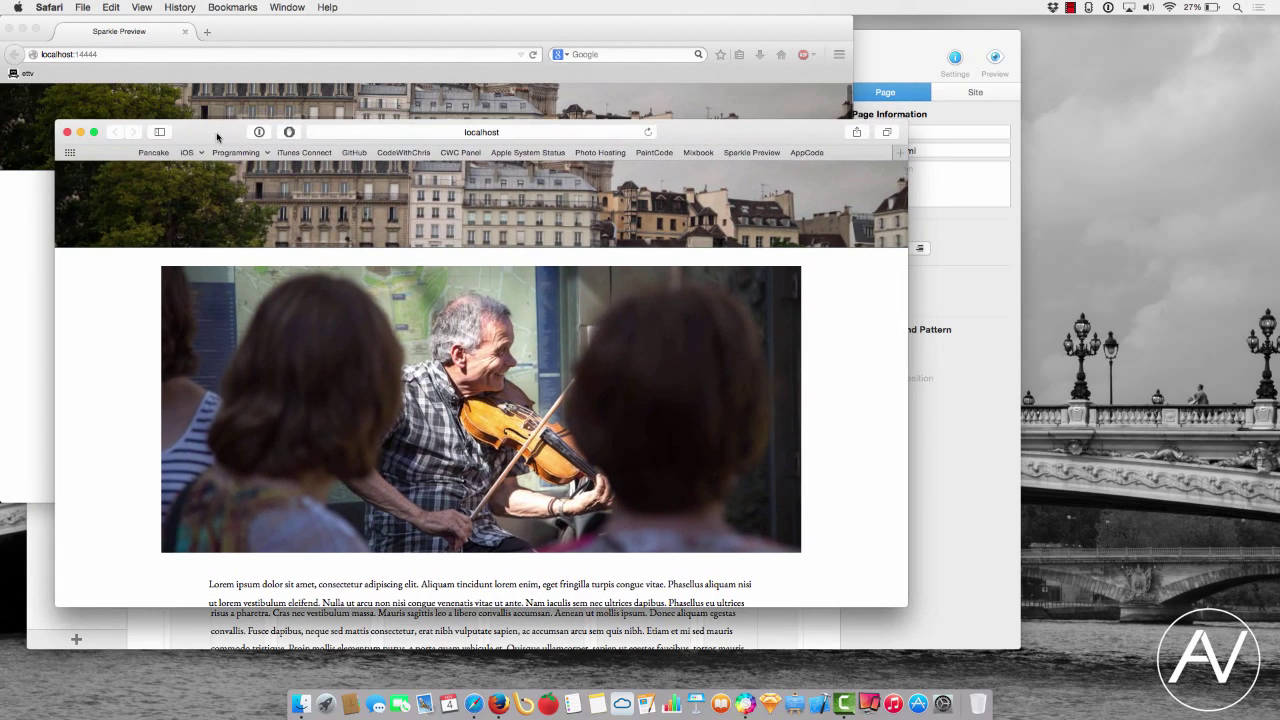
pyautogui.click(264, 35)
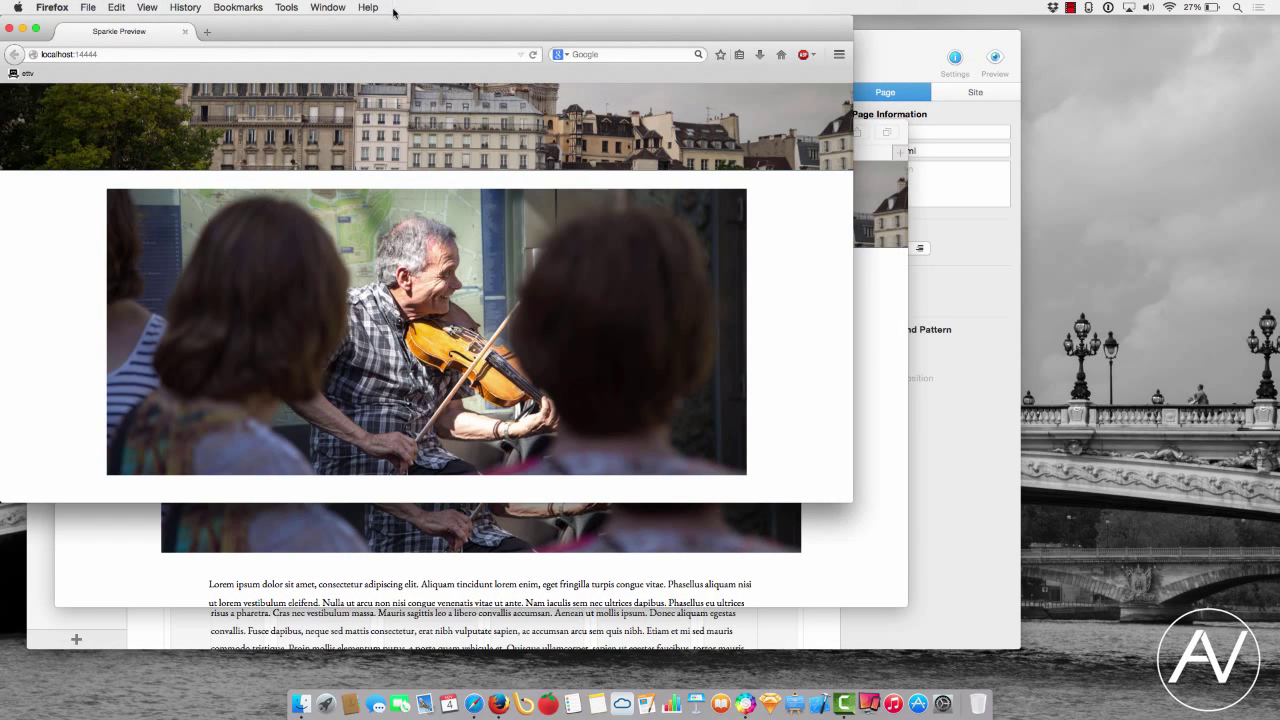
pyautogui.moveTo(398, 25); pyautogui.dragTo(596, 102)
pyautogui.moveTo(165, 141); pyautogui.dragTo(328, 116)
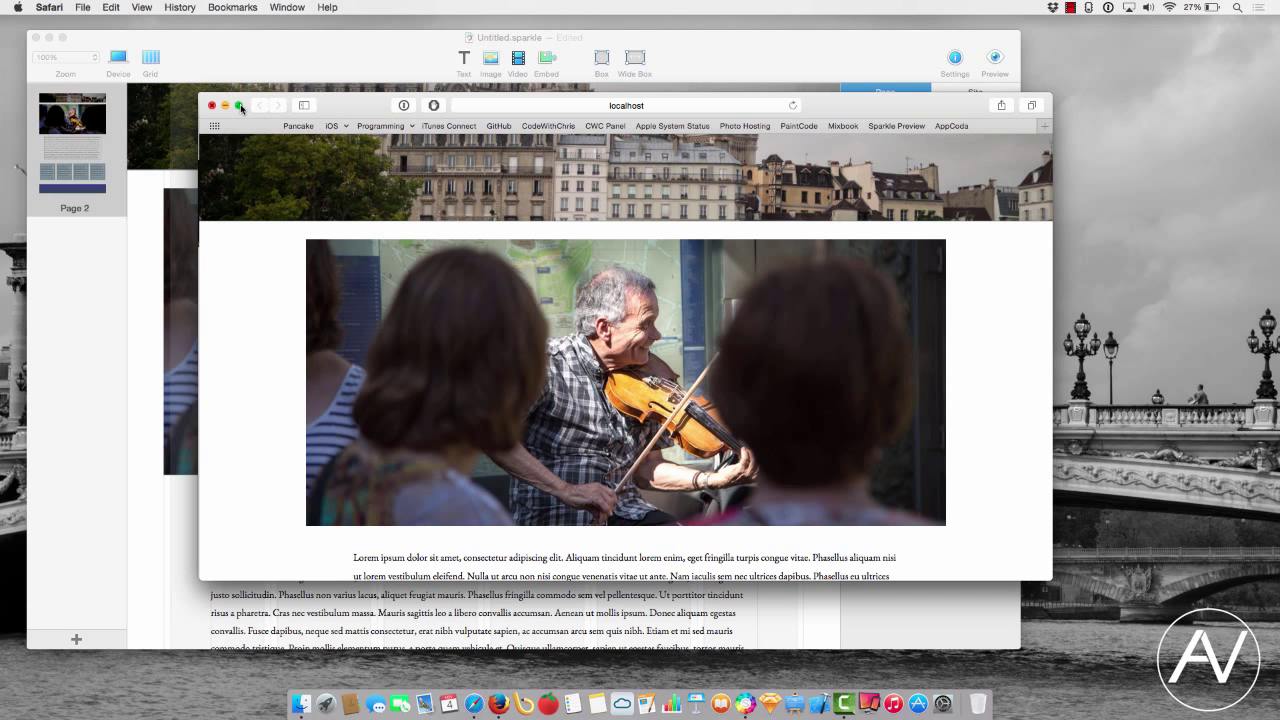
pyautogui.scroll(-10, 275, 262)
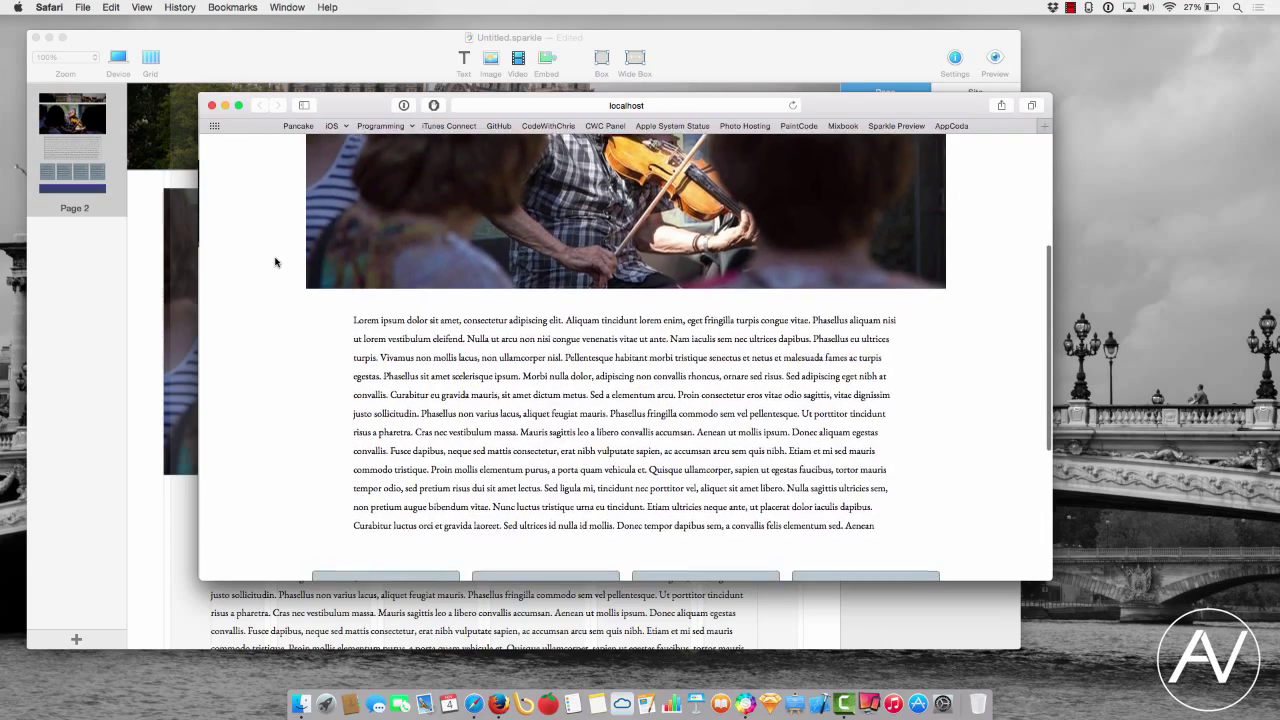
pyautogui.scroll(8, 275, 266)
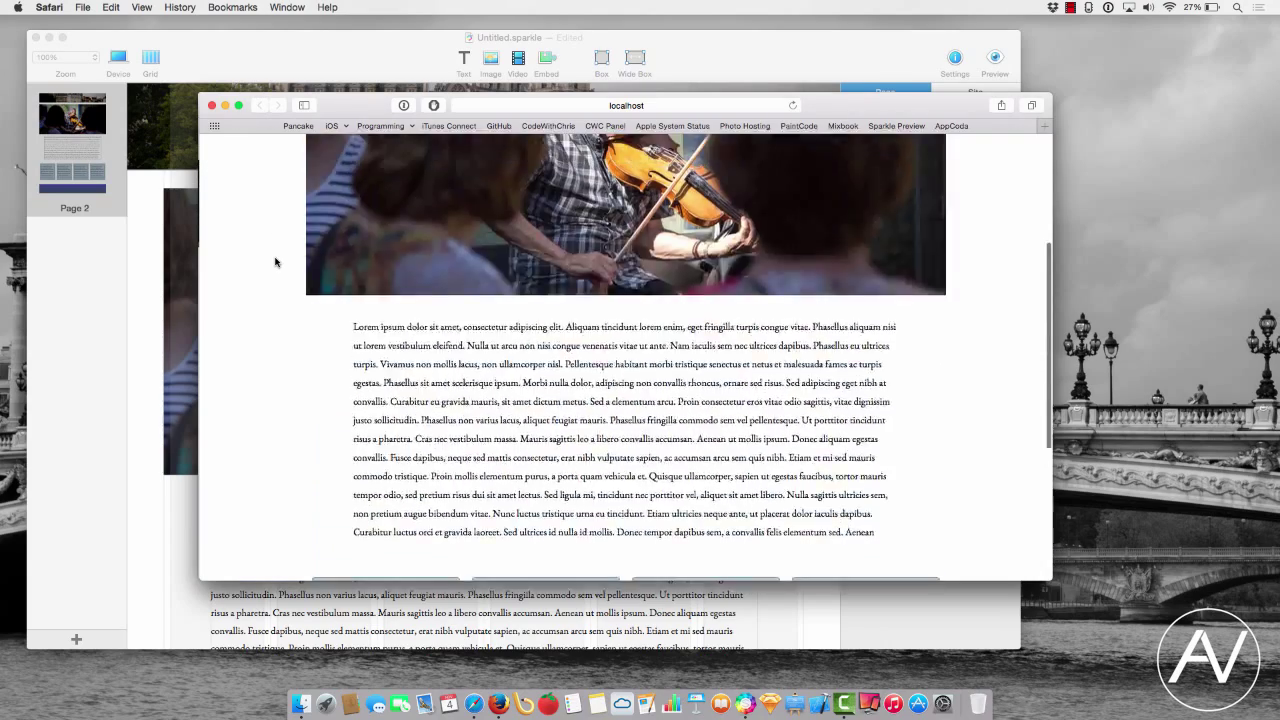
pyautogui.scroll(3, 275, 271)
# - Switch back to Sparkle and turn off the background gradient of the wide box at the foot of Page 2
pyautogui.click(151, 392)
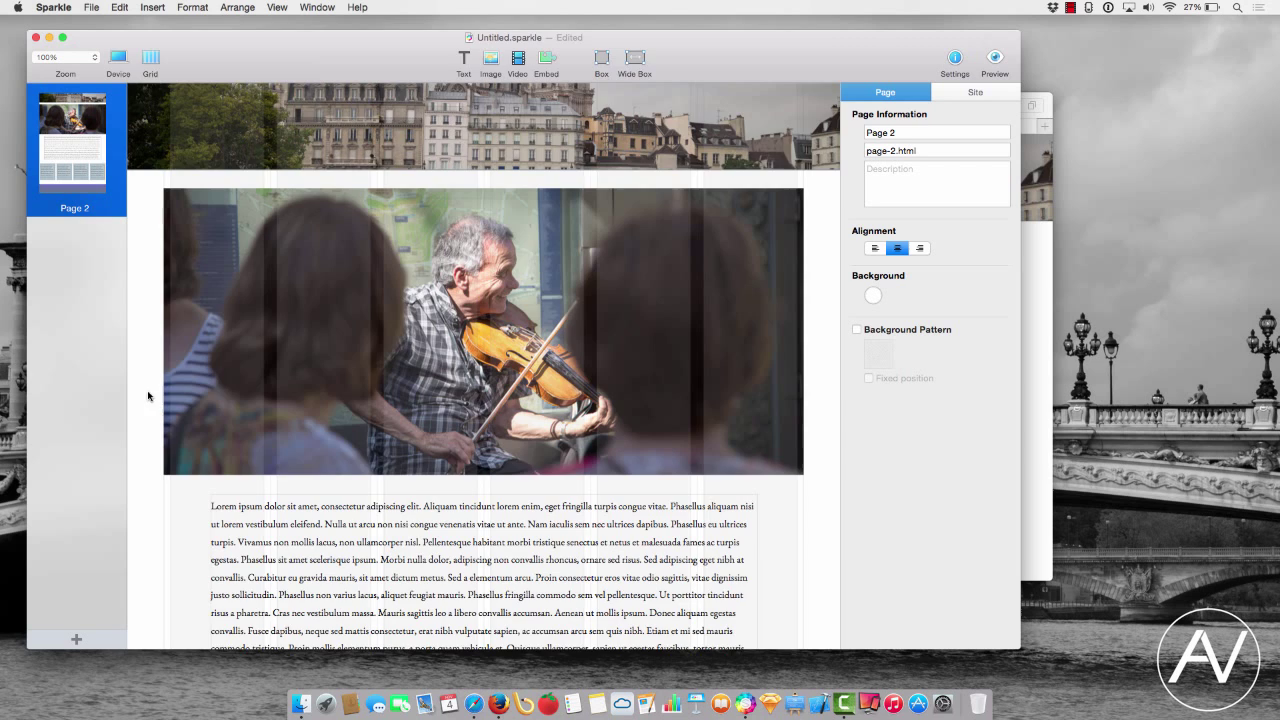
pyautogui.scroll(-3, 409, 479)
pyautogui.scroll(-5, 410, 500)
pyautogui.click(528, 530)
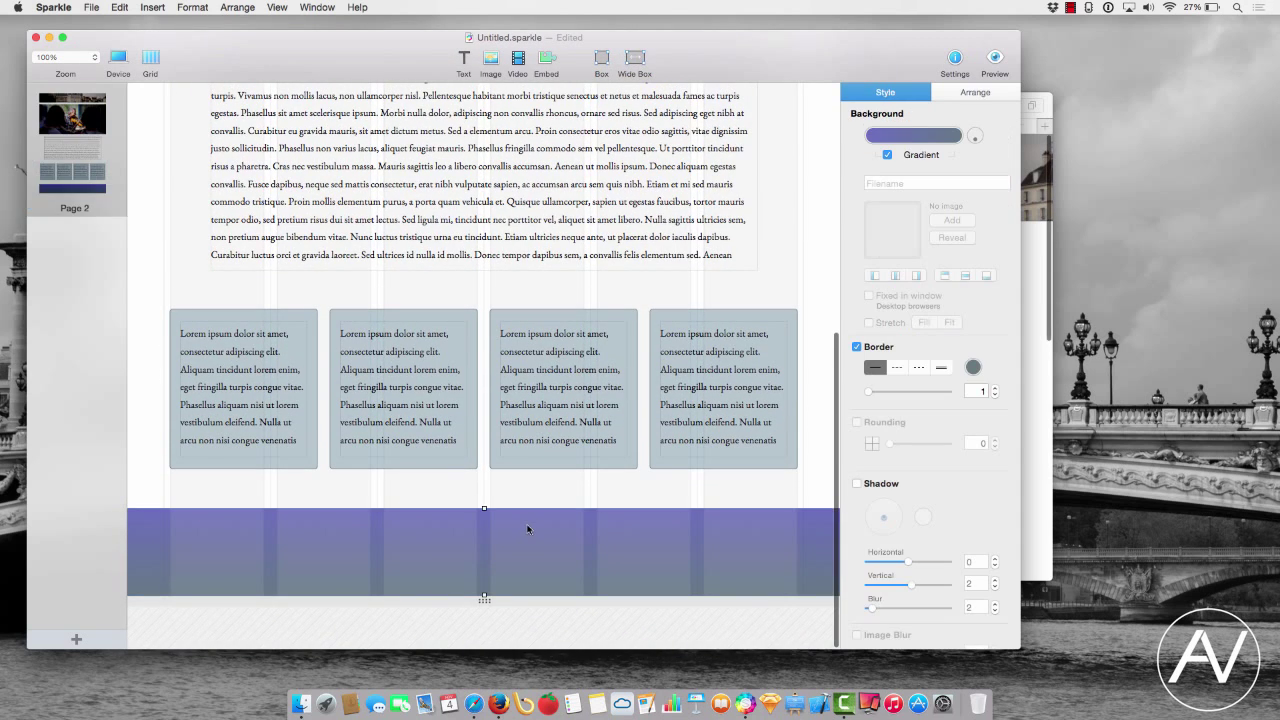
pyautogui.click(887, 155)
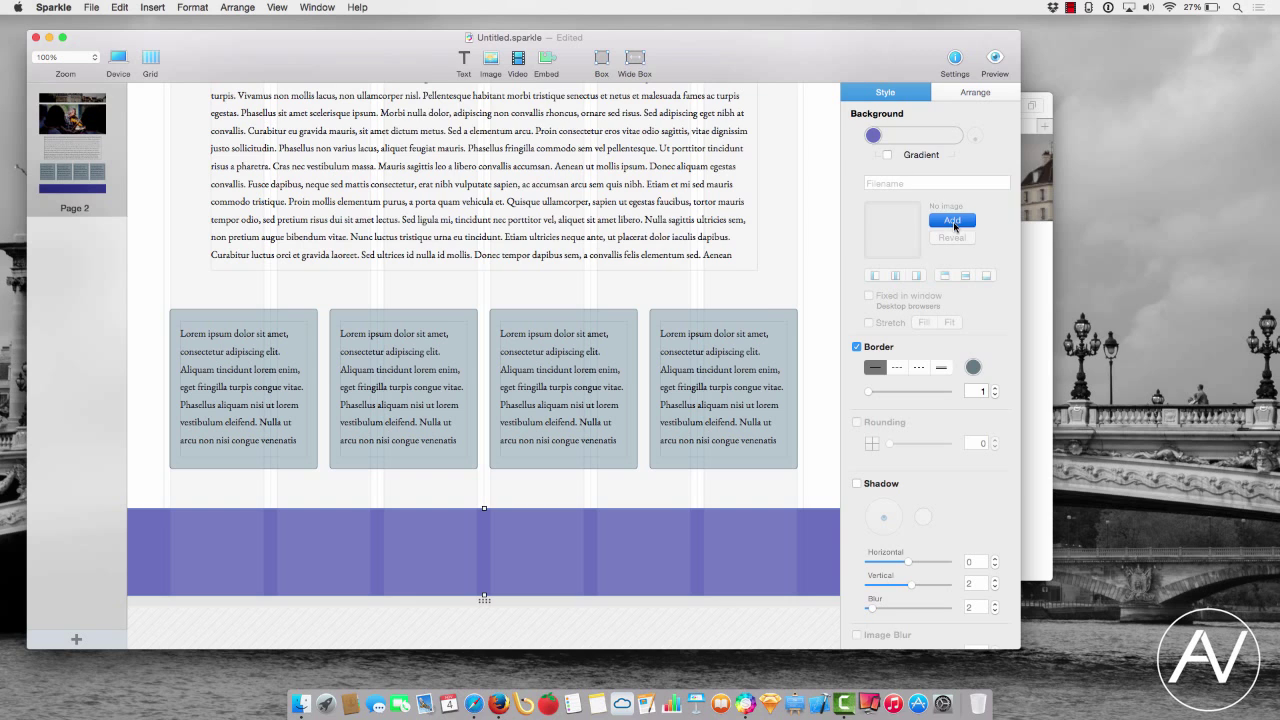
# - Set Paris-5102.jpg as the footer wide box's background, stretch it to fill and align it to the top
pyautogui.click(953, 221)
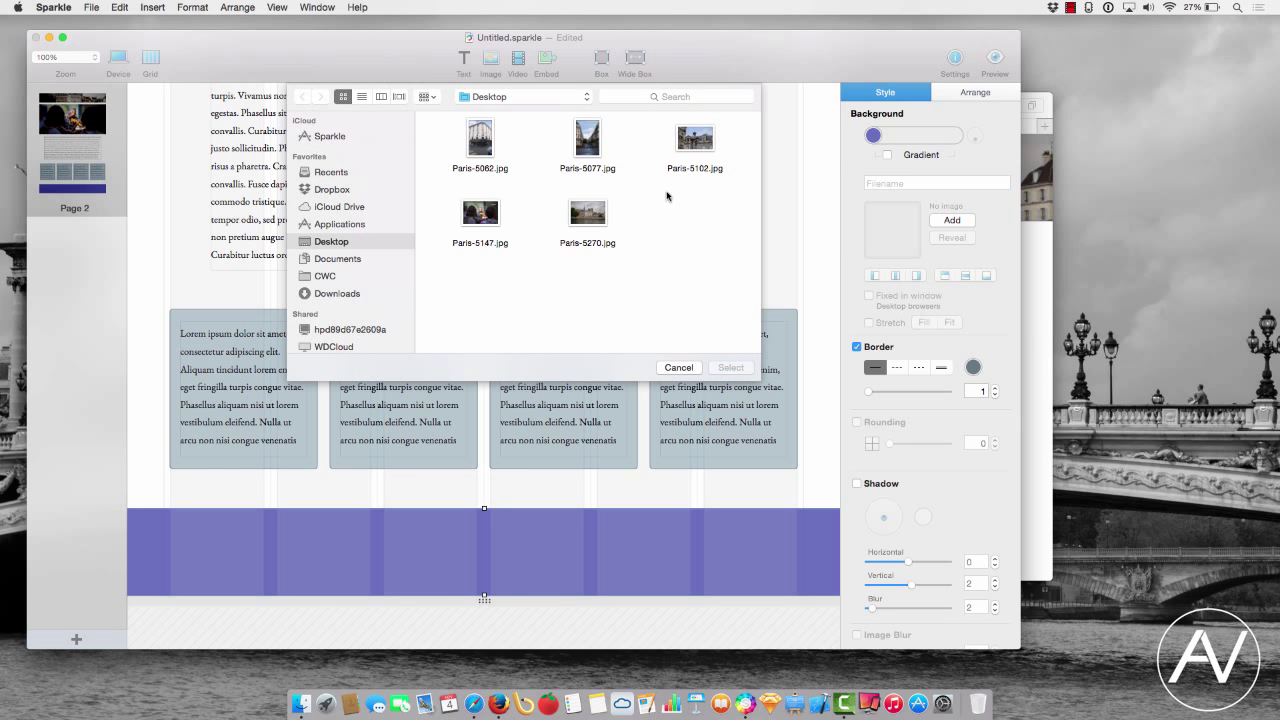
pyautogui.click(698, 146)
pyautogui.click(730, 368)
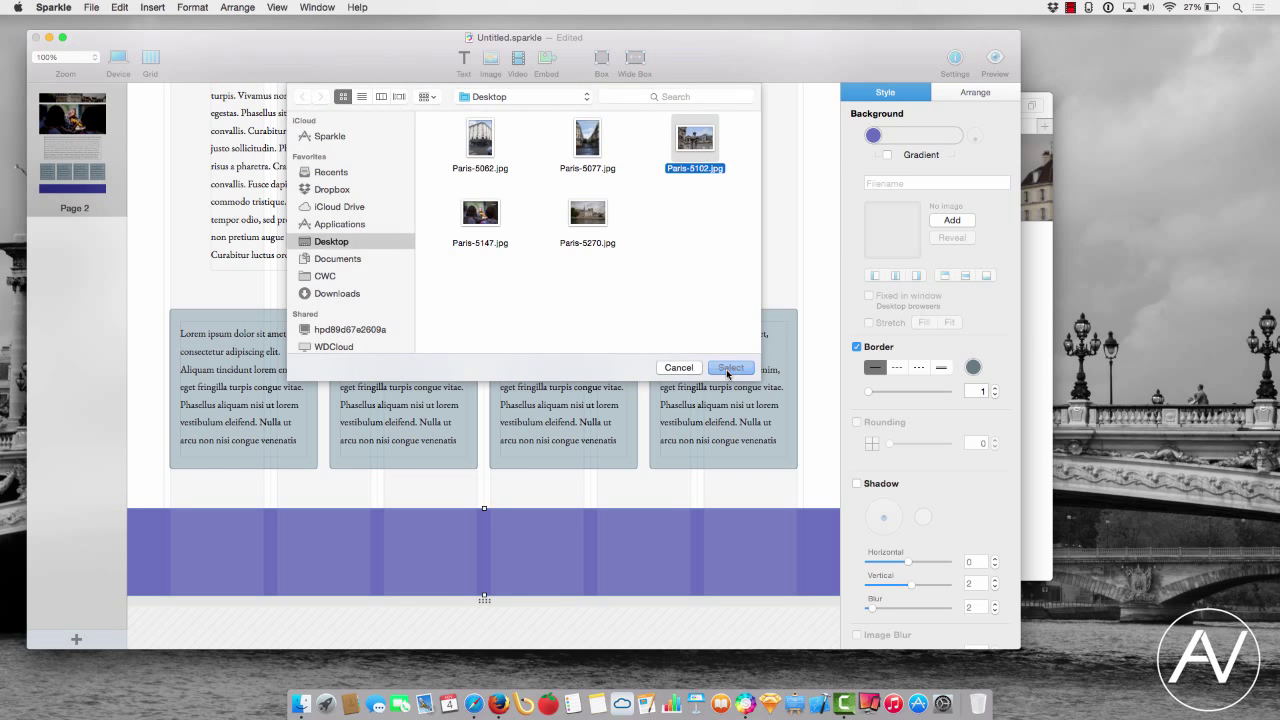
pyautogui.click(869, 323)
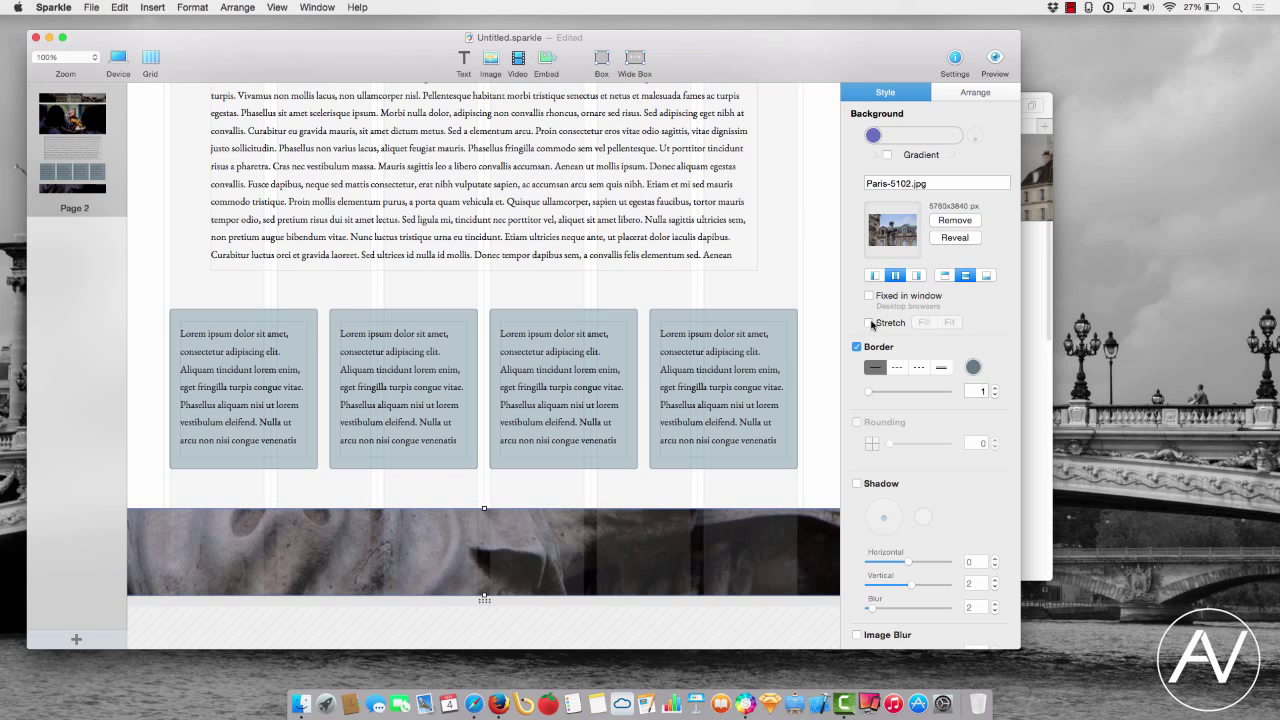
pyautogui.click(945, 277)
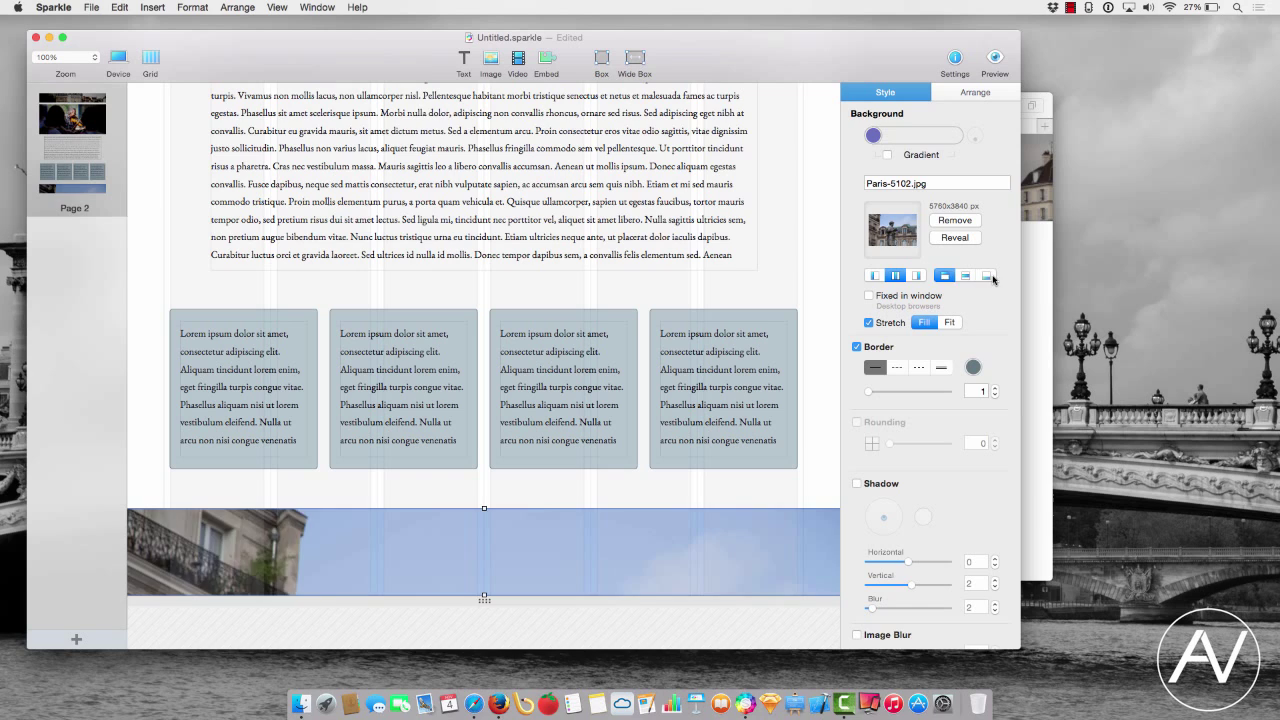
# - Replace the footer wide box's background image with Paris-5270.jpg from the Desktop and align it to the bottom
pyautogui.click(987, 277)
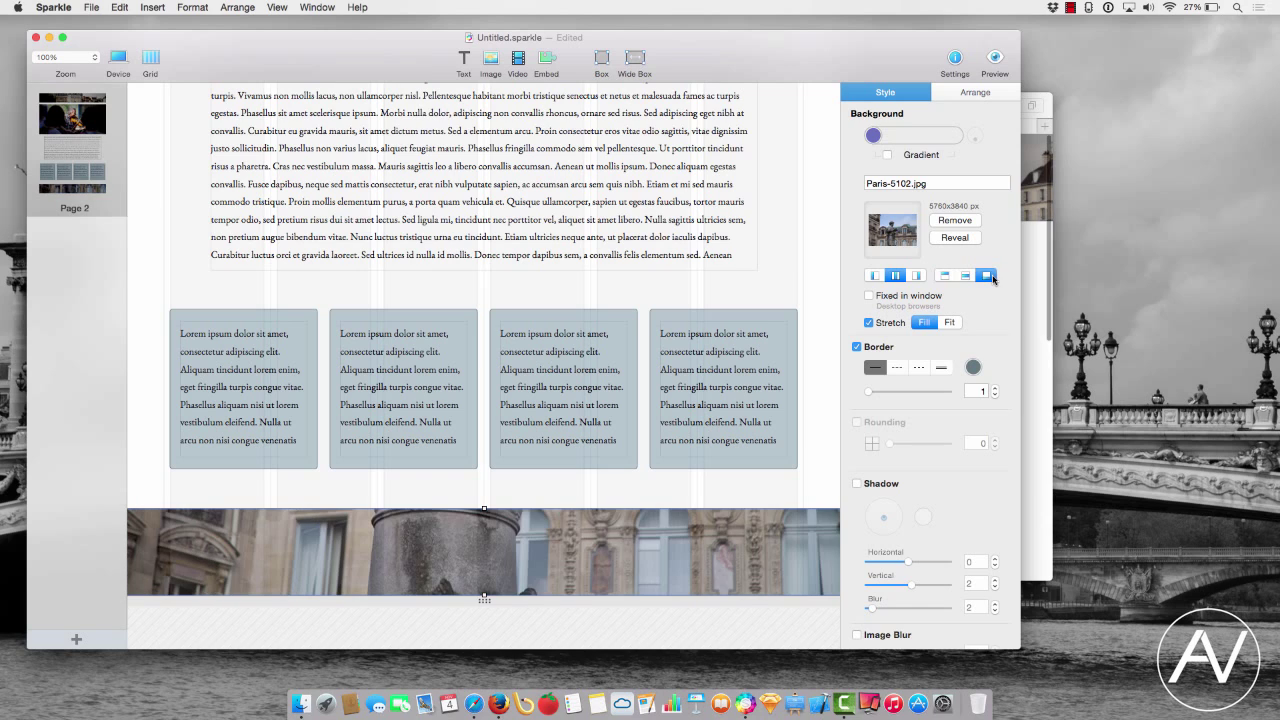
pyautogui.click(955, 237)
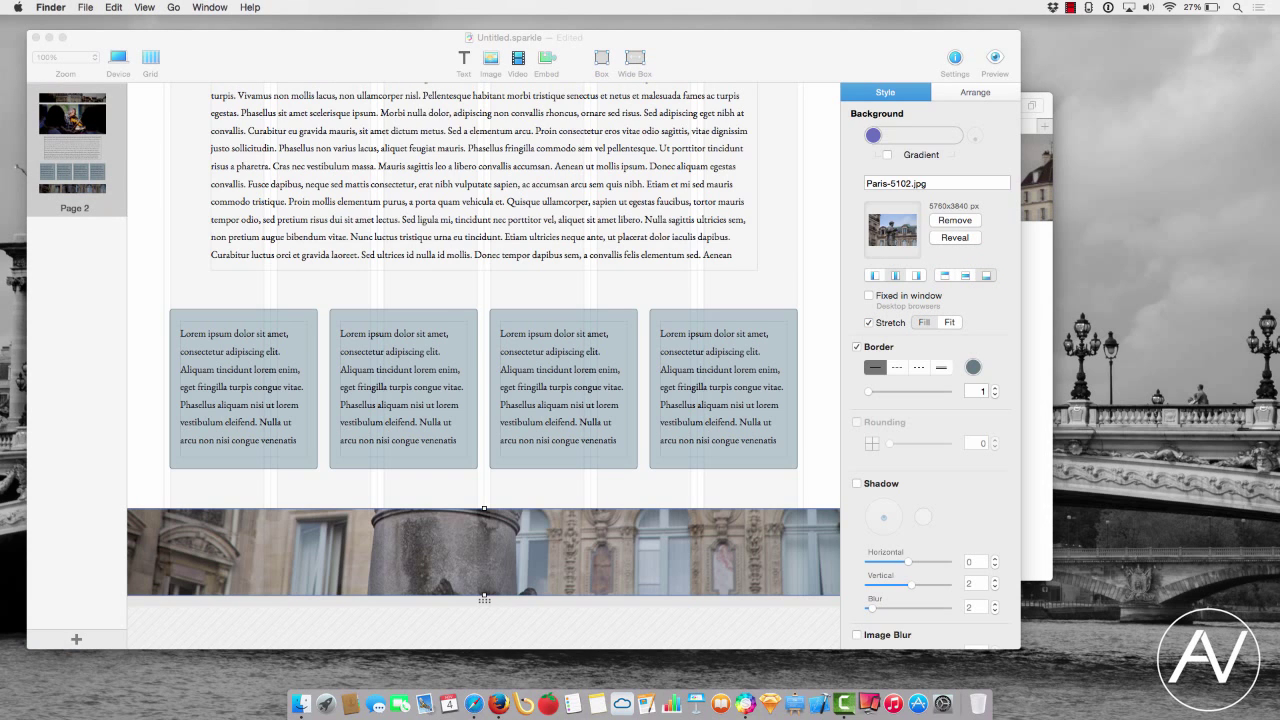
pyautogui.click(948, 221)
pyautogui.click(973, 217)
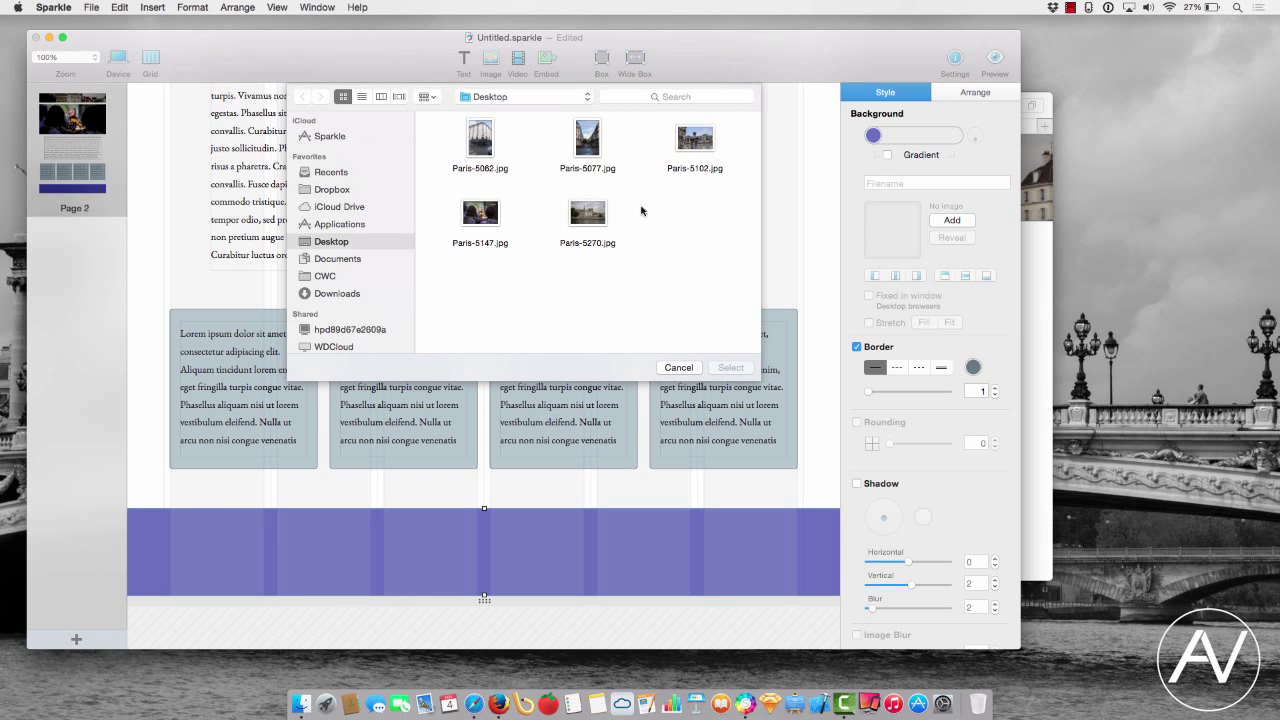
pyautogui.click(596, 211)
pyautogui.click(724, 369)
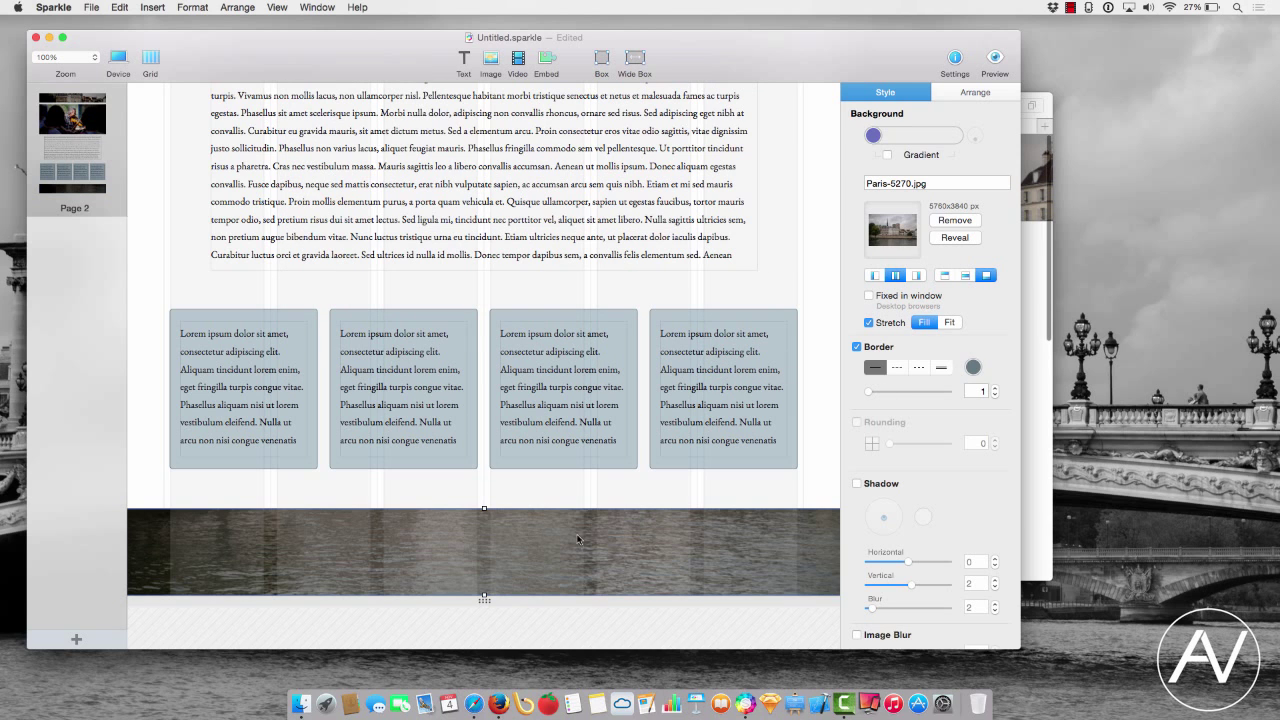
# - Extend the footer wide box upward to just below the four text boxes and centre its background image vertically
pyautogui.moveTo(484, 512); pyautogui.dragTo(485, 488)
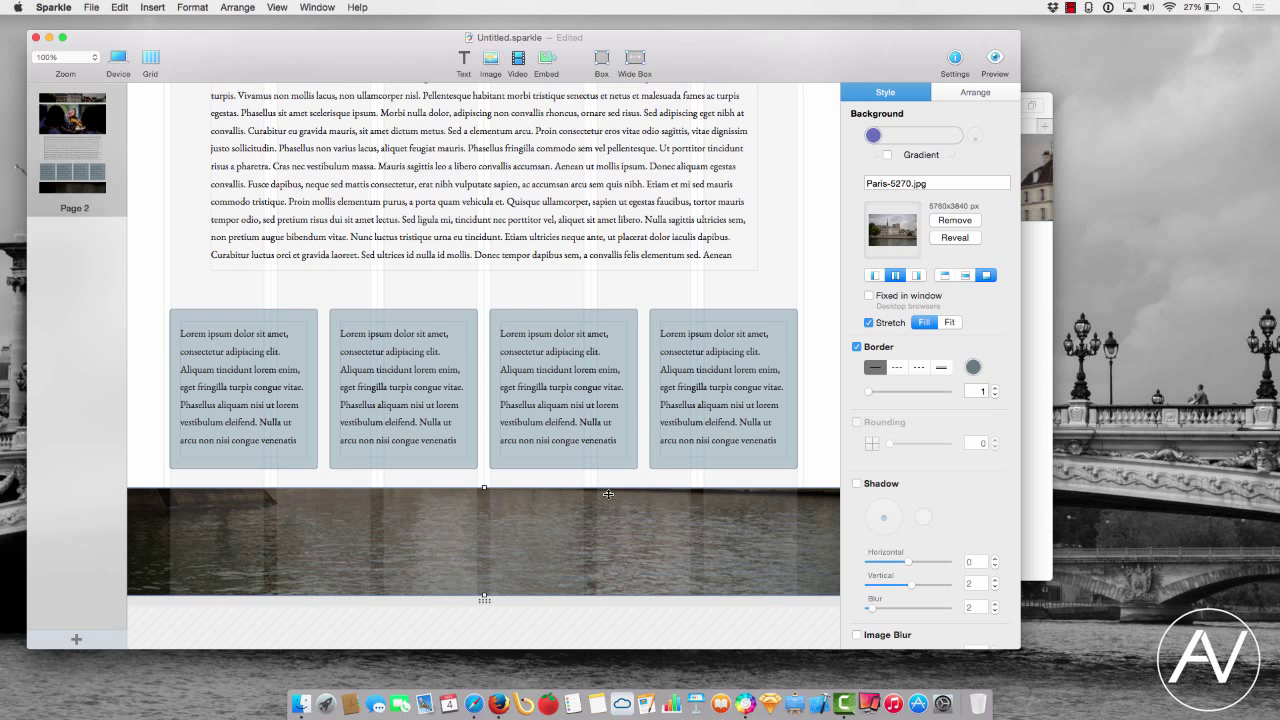
pyautogui.click(965, 275)
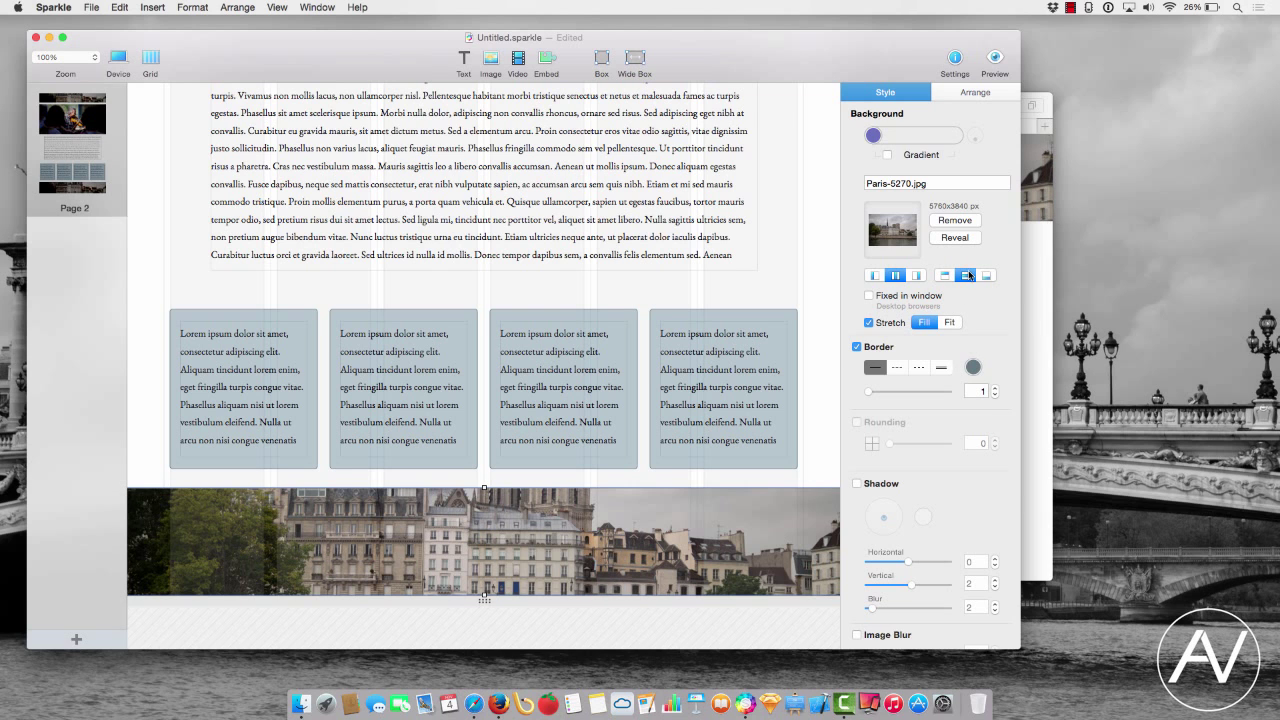
# - Try top alignment for the header wide box's background image and return it to vertical centre
pyautogui.scroll(10, 623, 358)
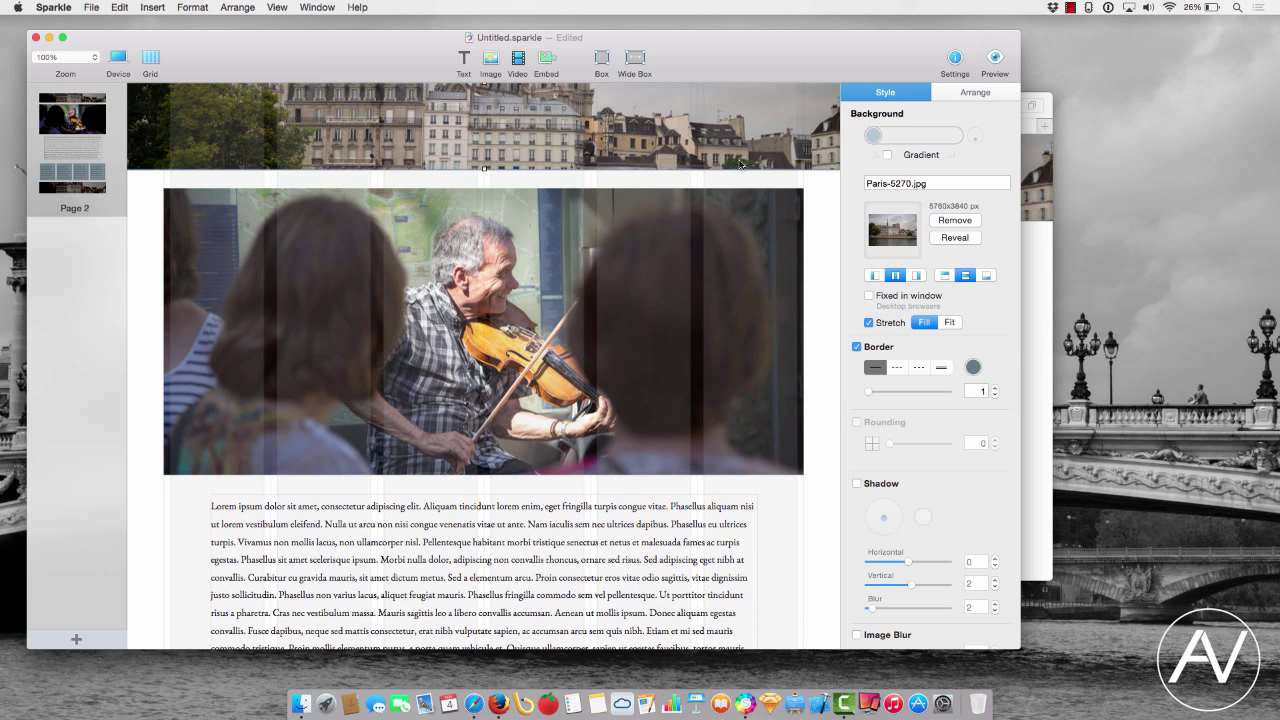
pyautogui.click(945, 276)
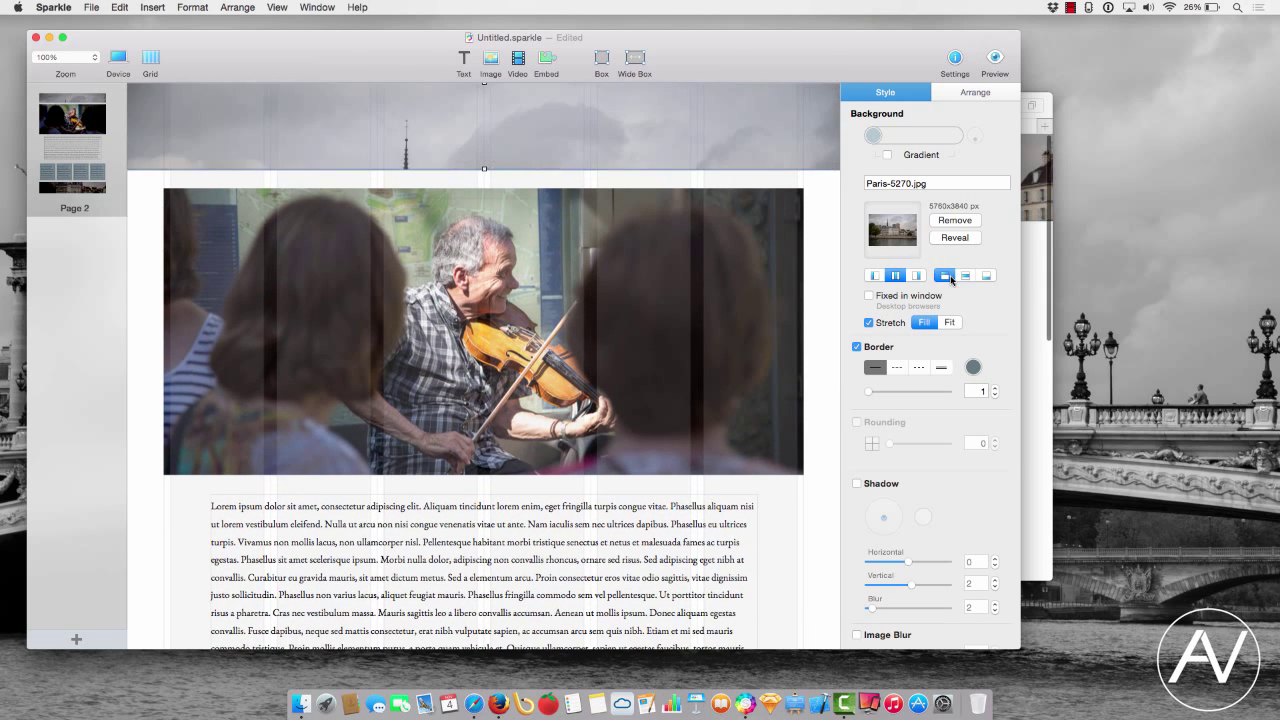
pyautogui.click(960, 277)
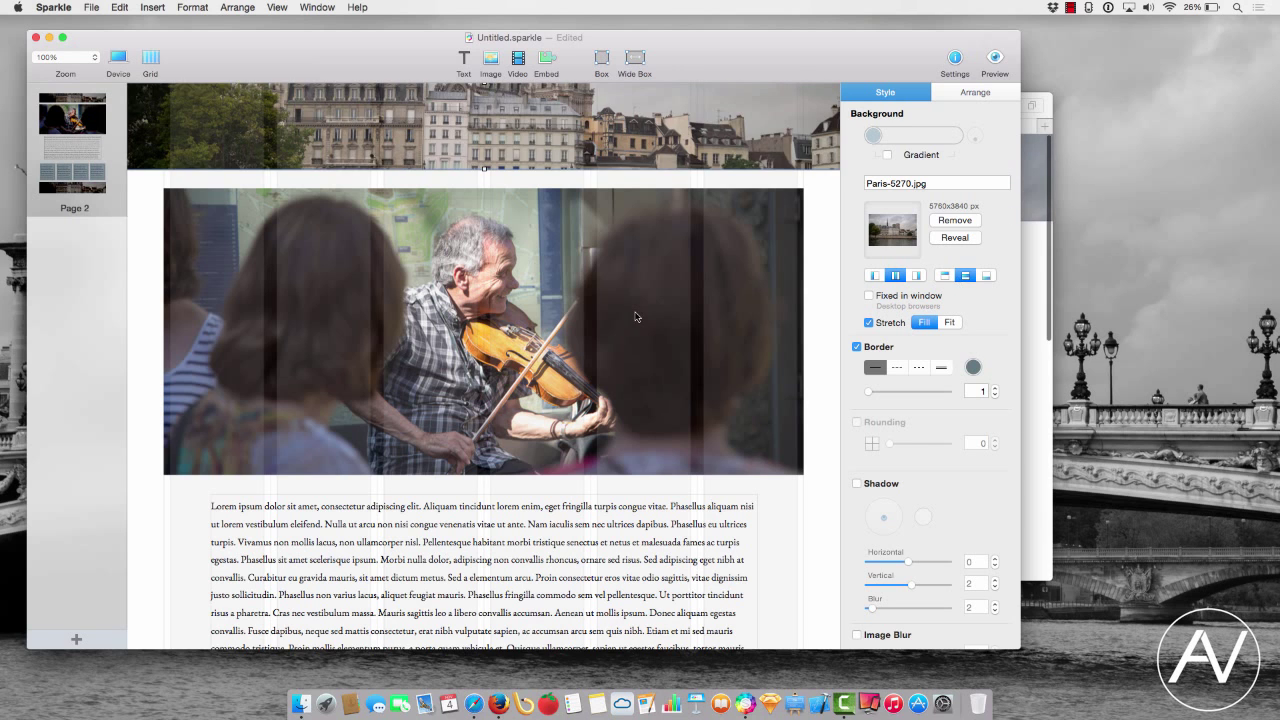
# - Align the footer wide box's background image to the bottom
pyautogui.scroll(-10, 634, 314)
pyautogui.click(575, 607)
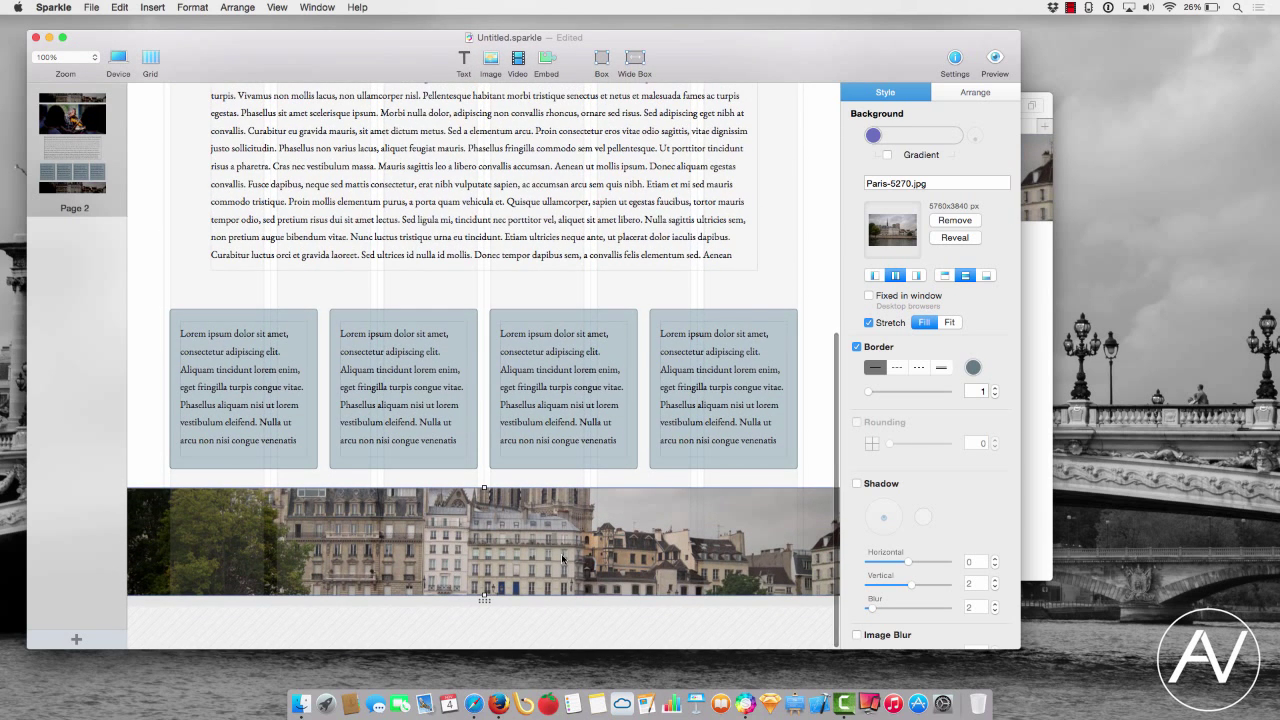
pyautogui.click(987, 276)
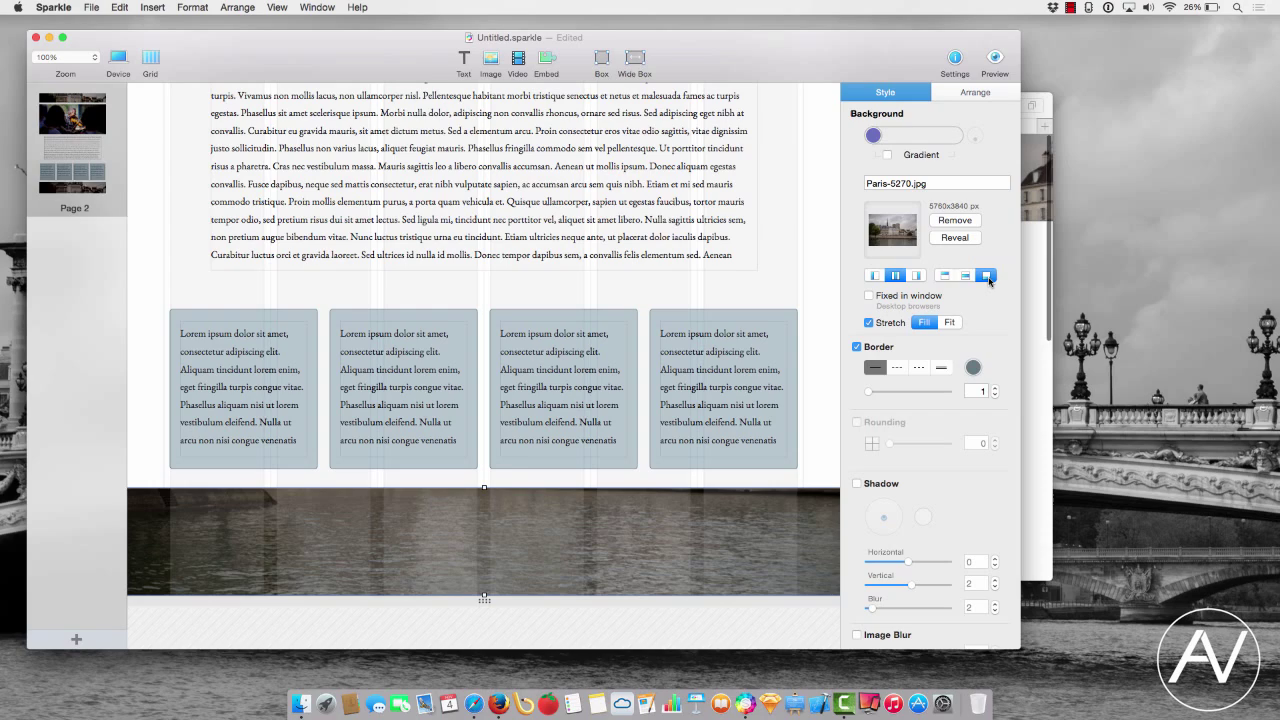
# - Reload the live preview in Safari, move its window aside and compare the header and footer with the page in Sparkle
pyautogui.scroll(10, 512, 463)
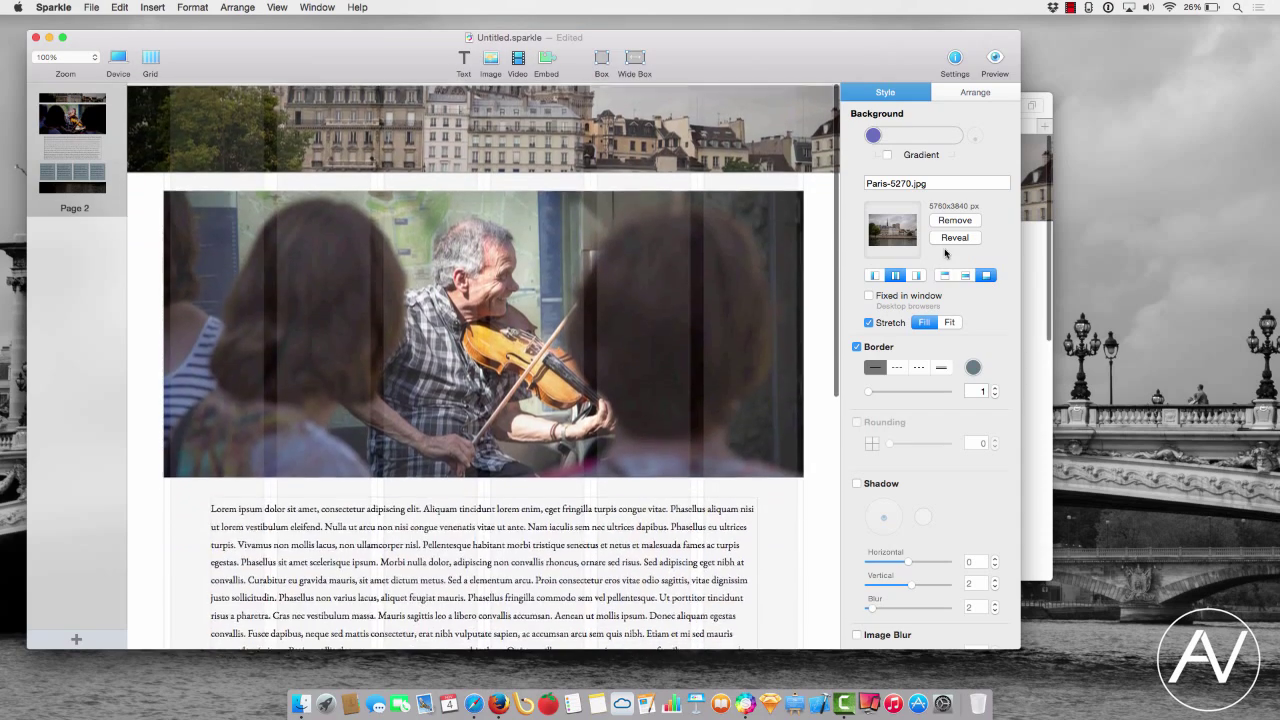
pyautogui.press('super+r')
pyautogui.scroll(-8, 668, 262)
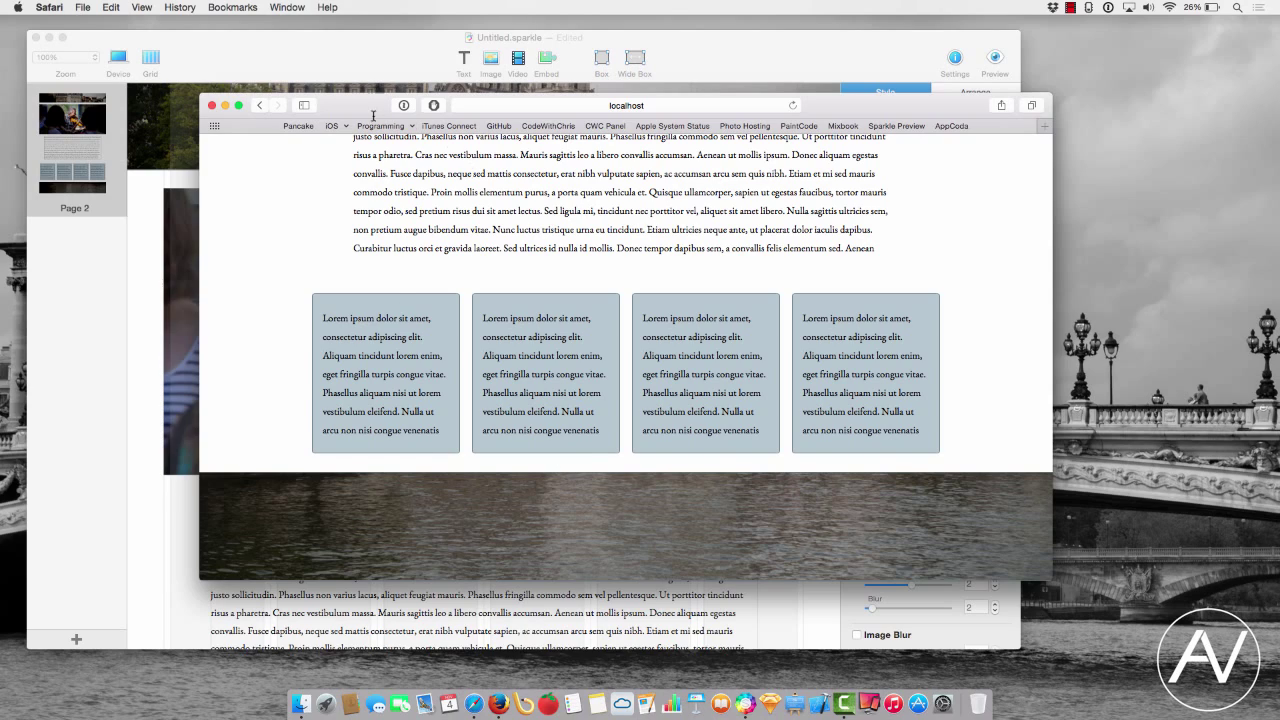
pyautogui.moveTo(364, 106); pyautogui.dragTo(557, 105)
pyautogui.click(184, 575)
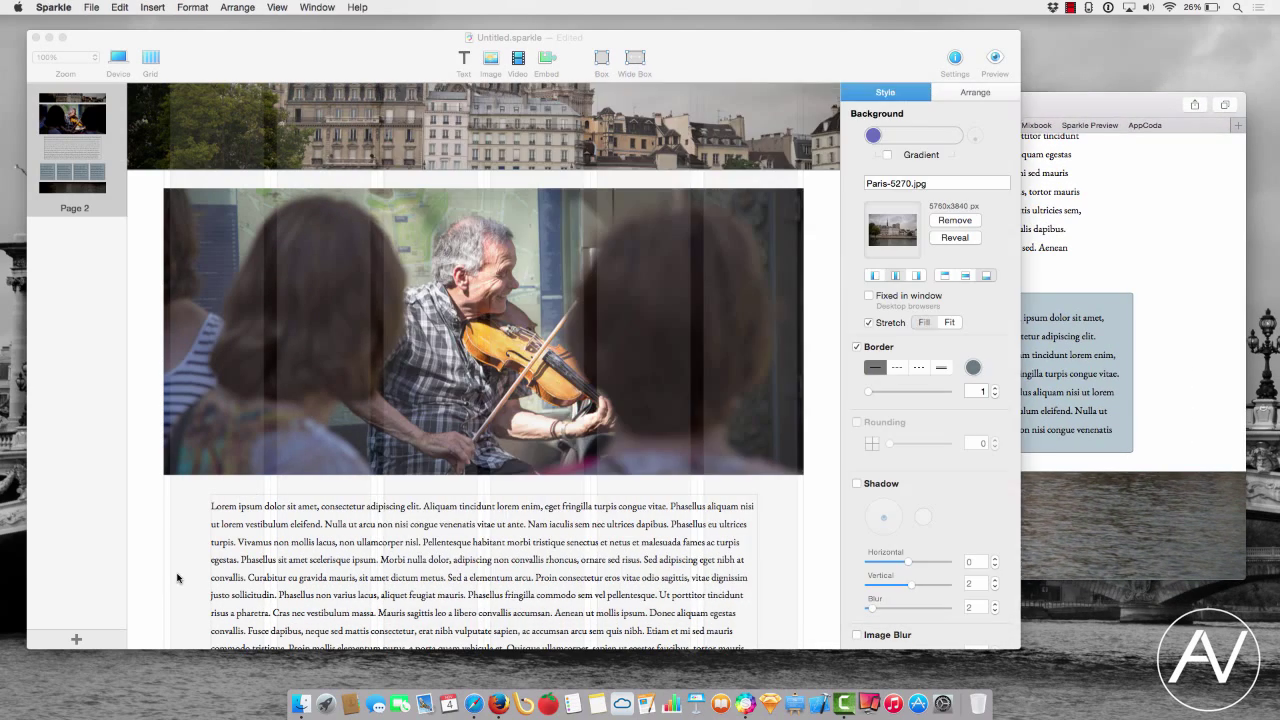
pyautogui.scroll(-8, 178, 578)
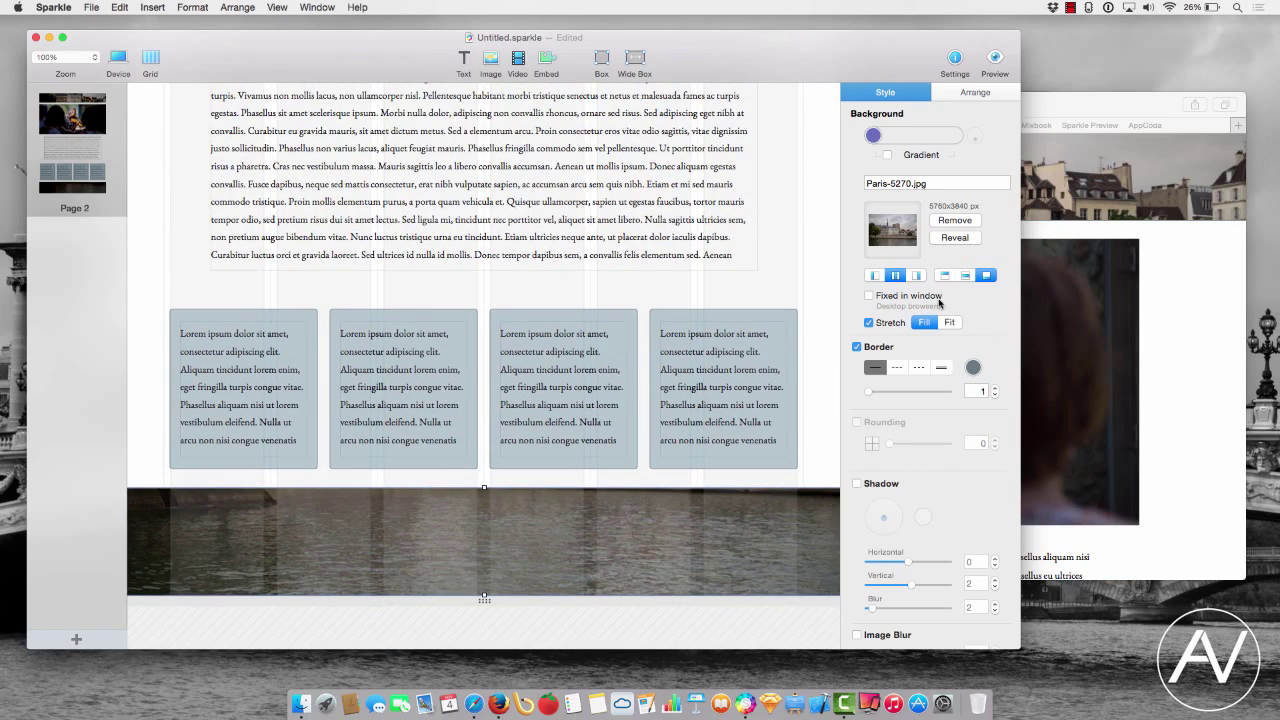
pyautogui.scroll(10, 742, 417)
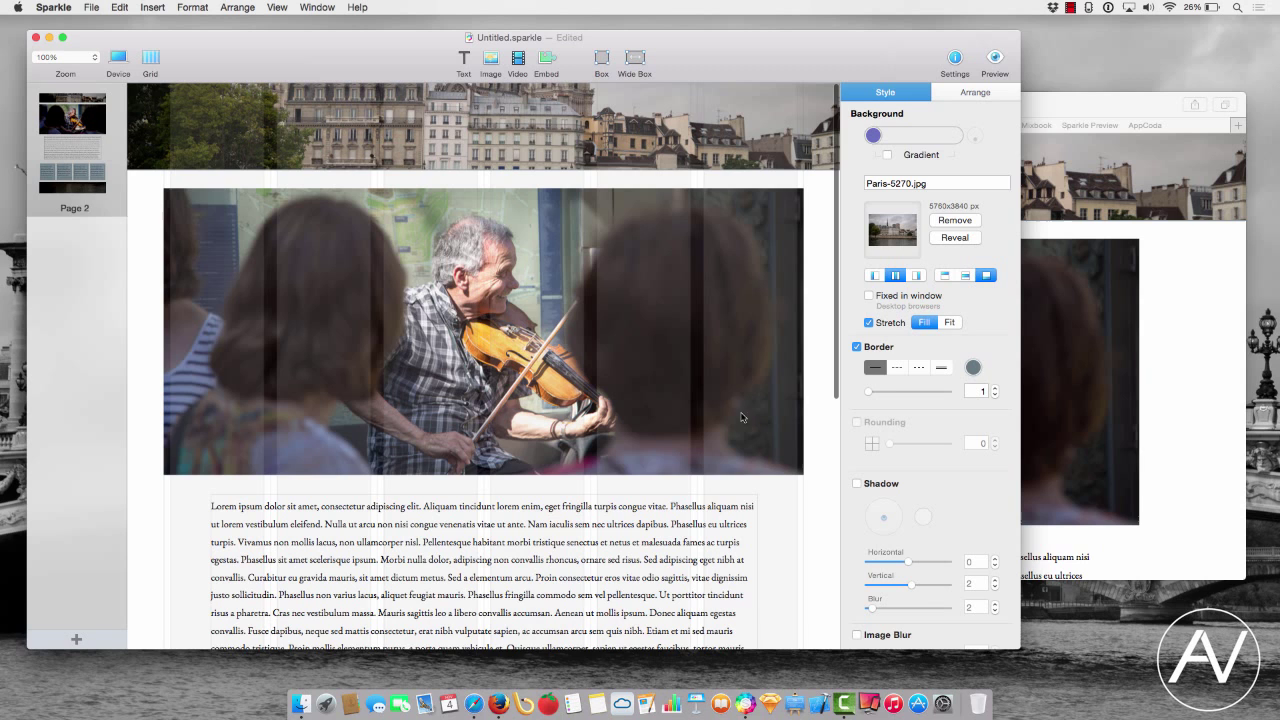
pyautogui.click(1210, 472)
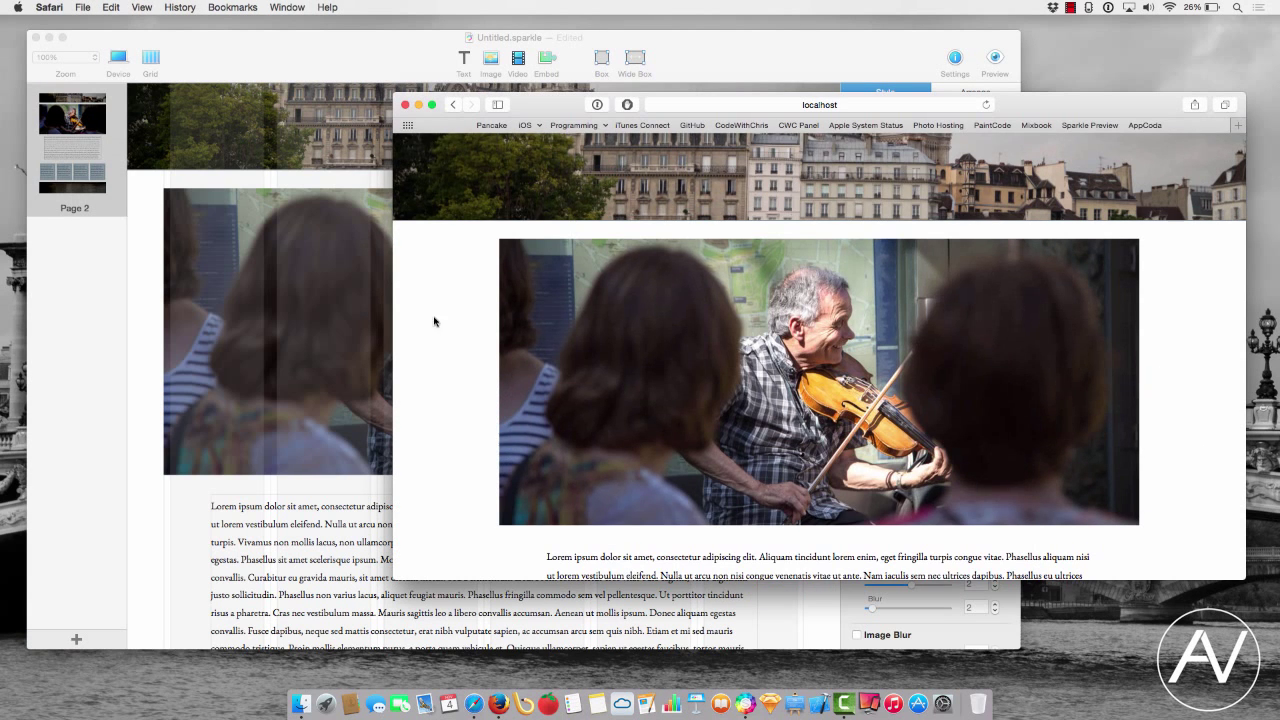
# - Switch to Sparkle, align the header wide box's background image to the top and check the live previews in Safari and Firefox
pyautogui.click(240, 277)
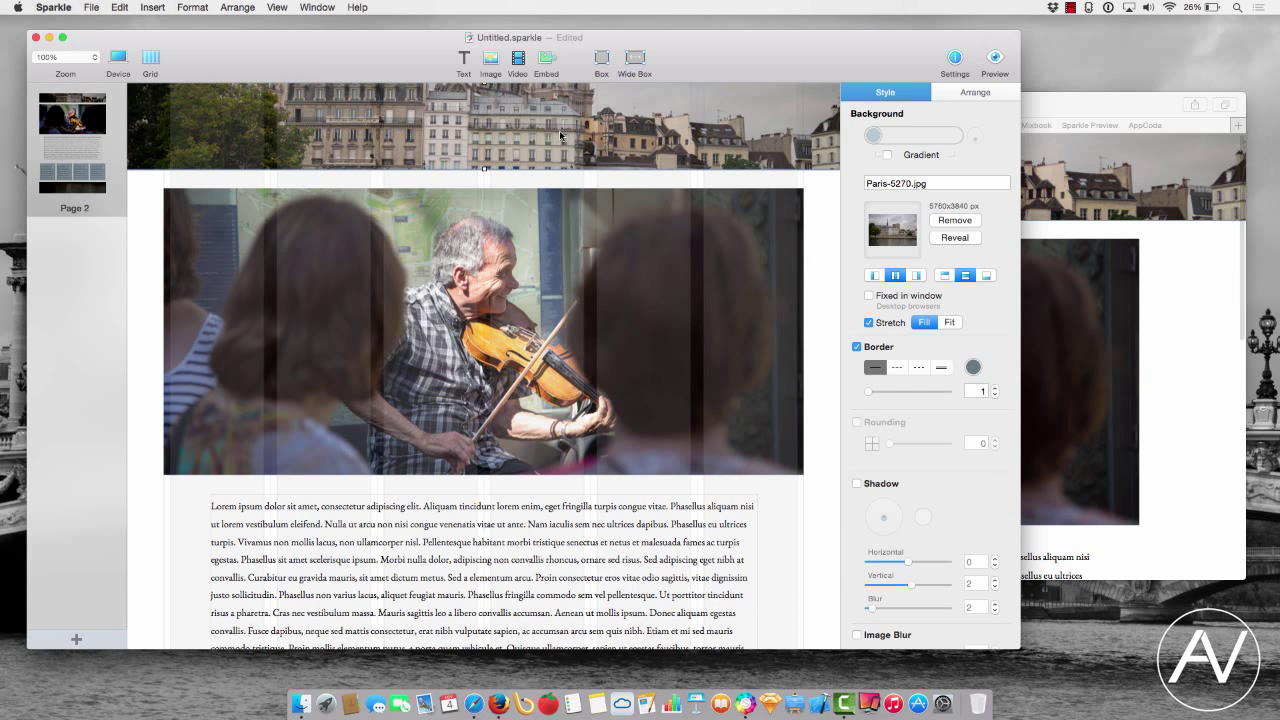
pyautogui.click(944, 275)
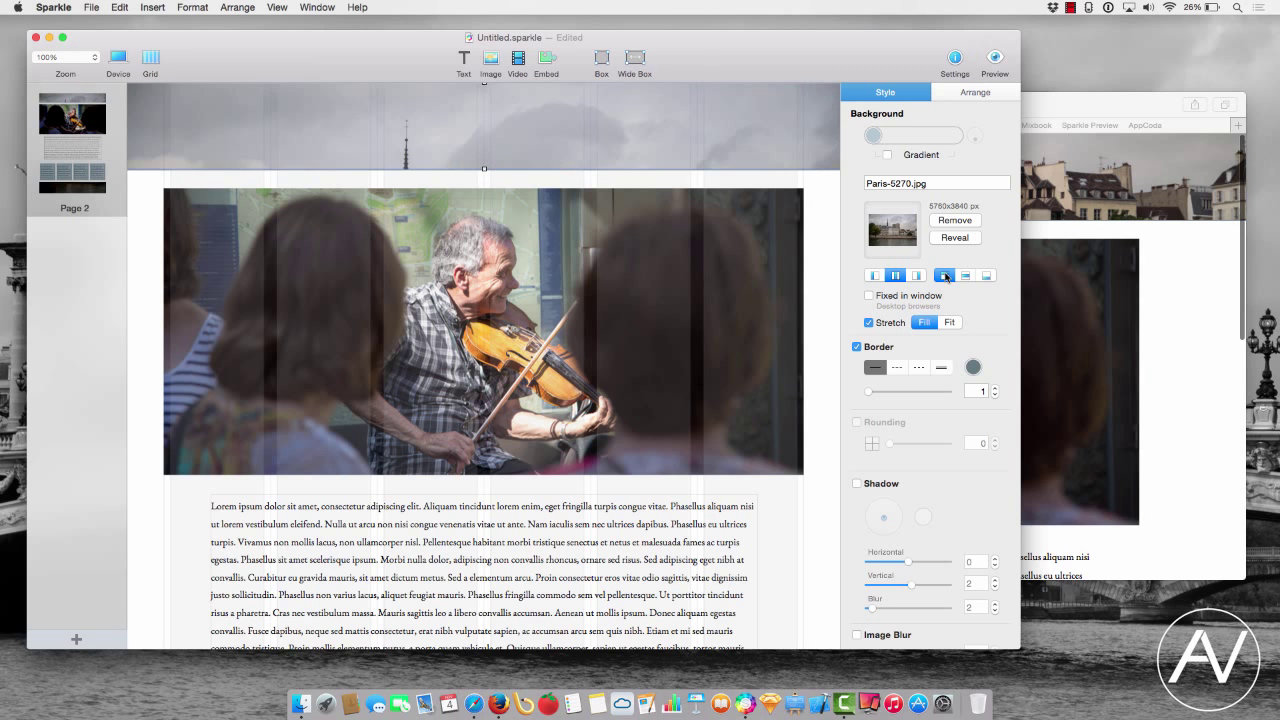
pyautogui.click(1172, 276)
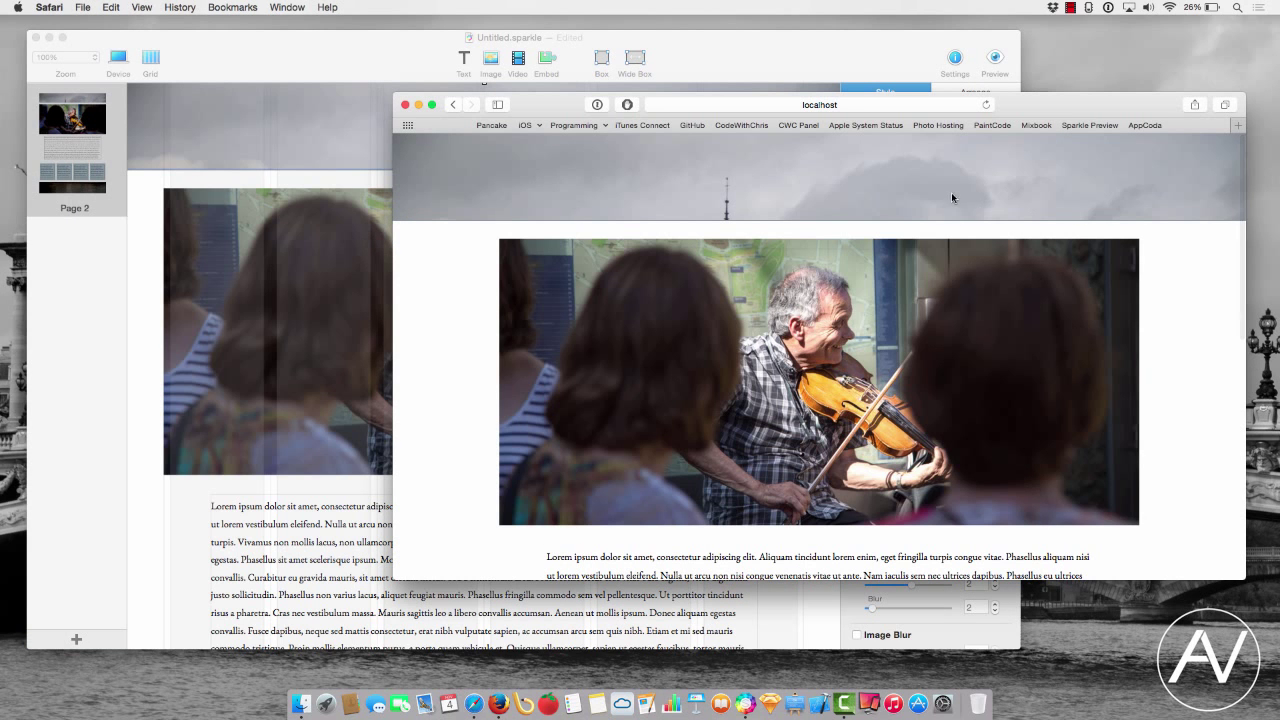
pyautogui.hotkey('ctrl', 'Up')
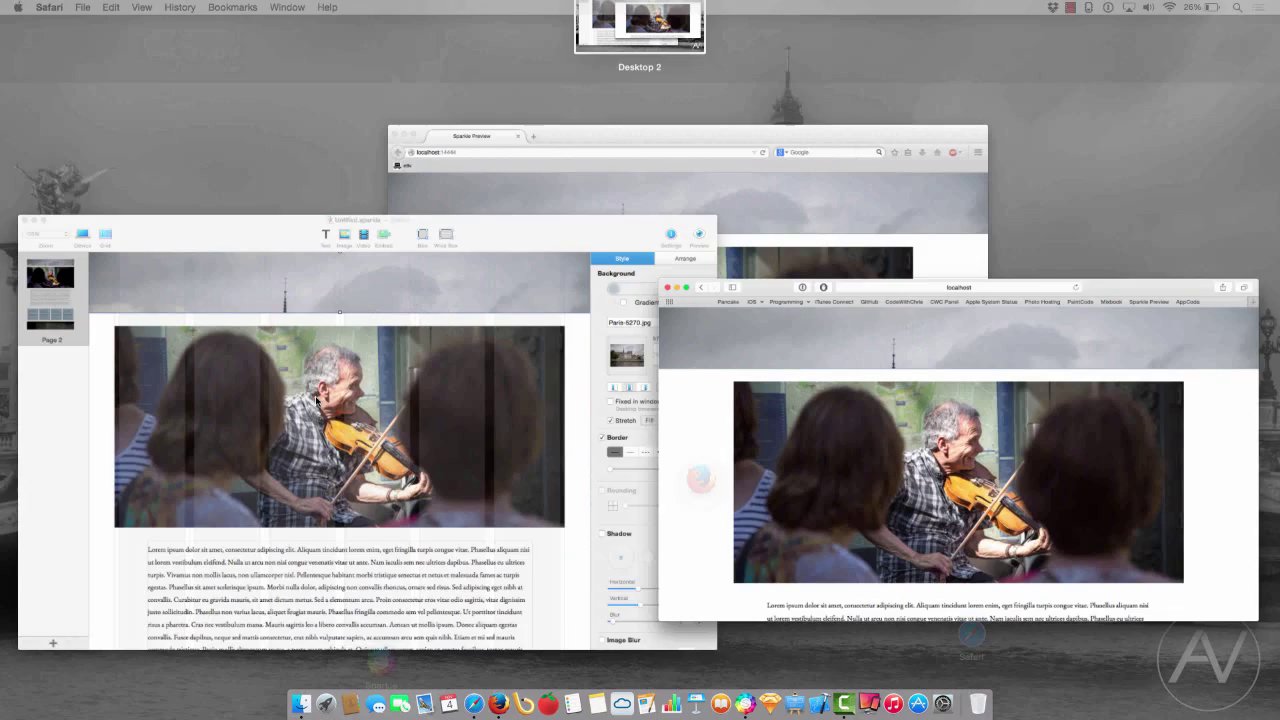
pyautogui.click(635, 261)
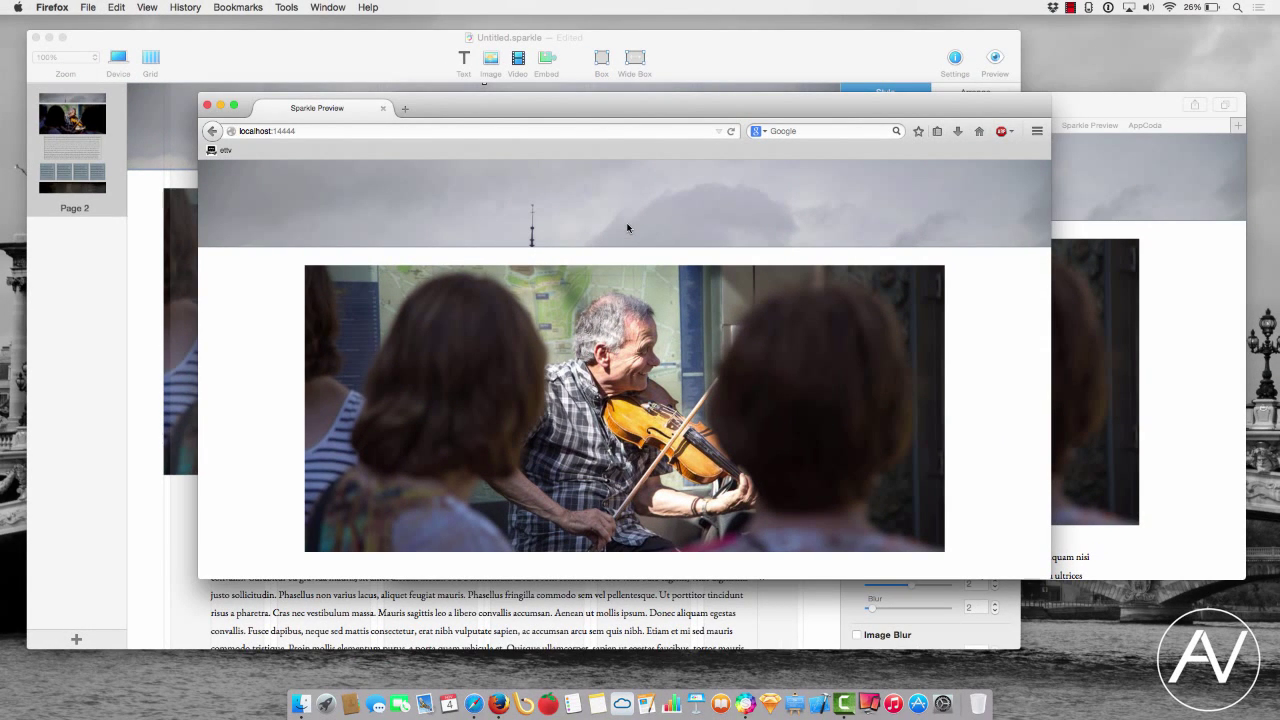
pyautogui.click(1137, 253)
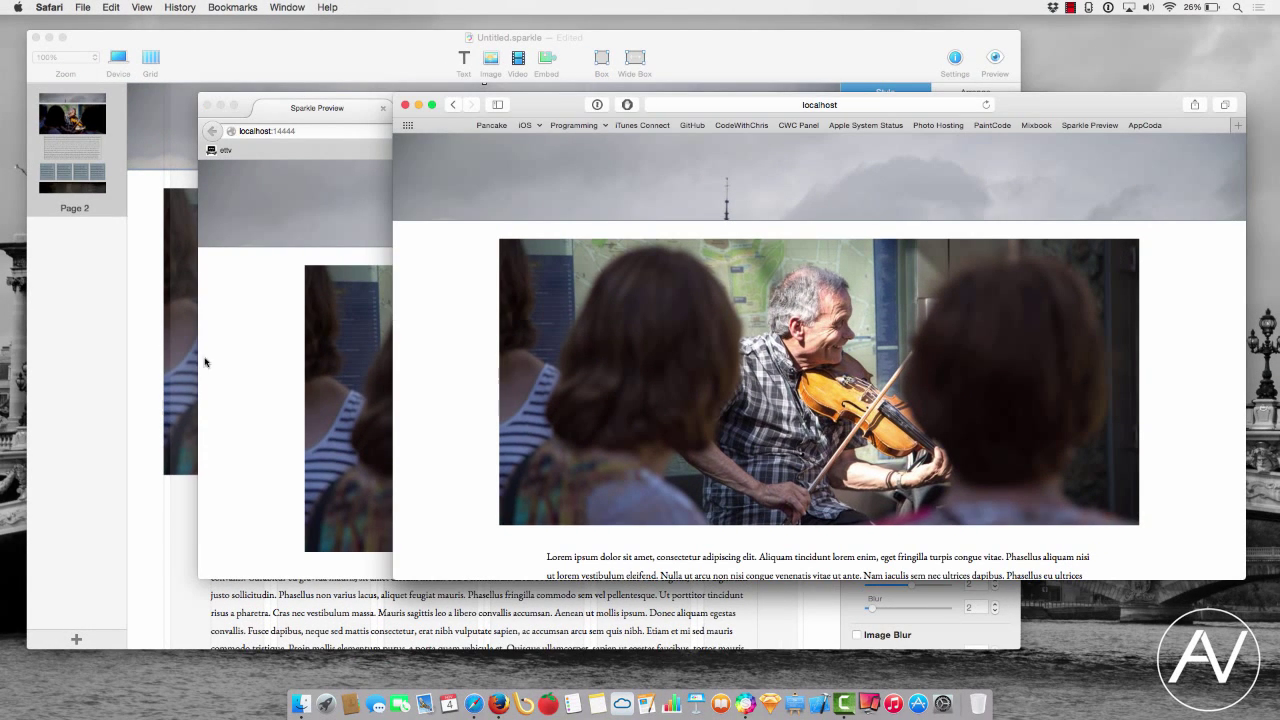
# - Switch back to Sparkle, centre the header's background image vertically and inspect the live preview in a widened Safari window
pyautogui.click(153, 376)
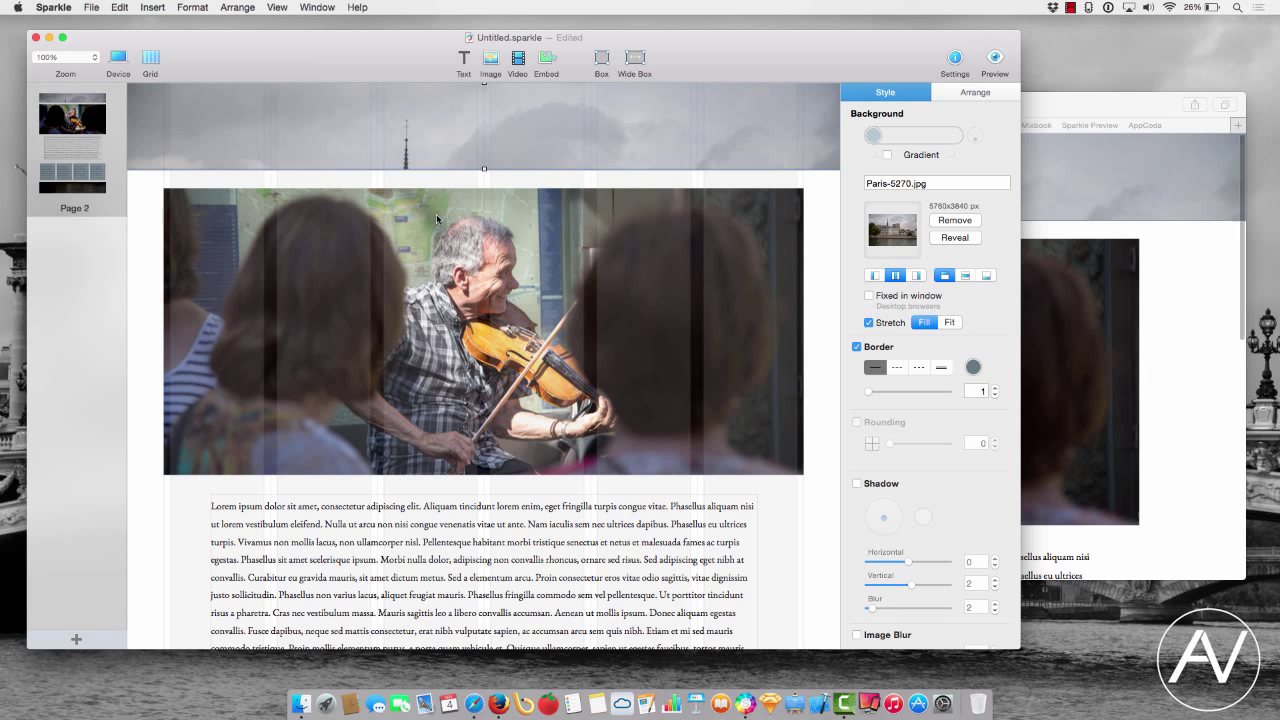
pyautogui.click(966, 276)
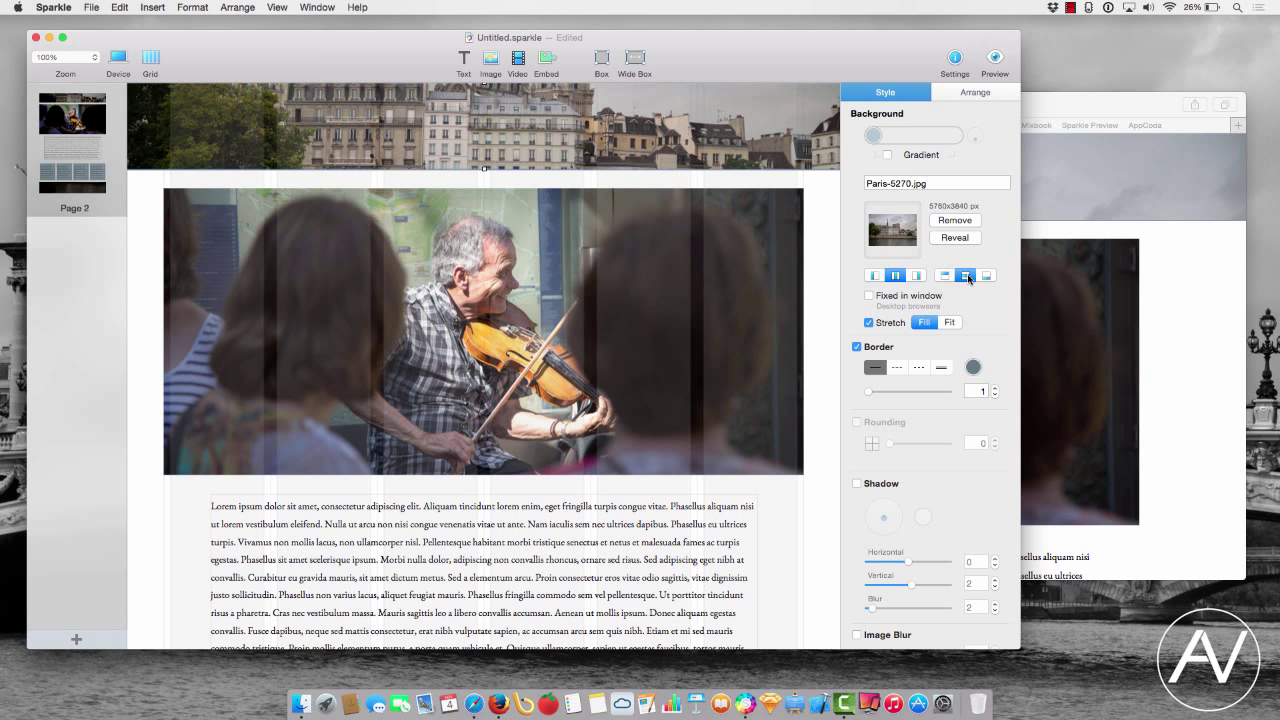
pyautogui.click(1169, 216)
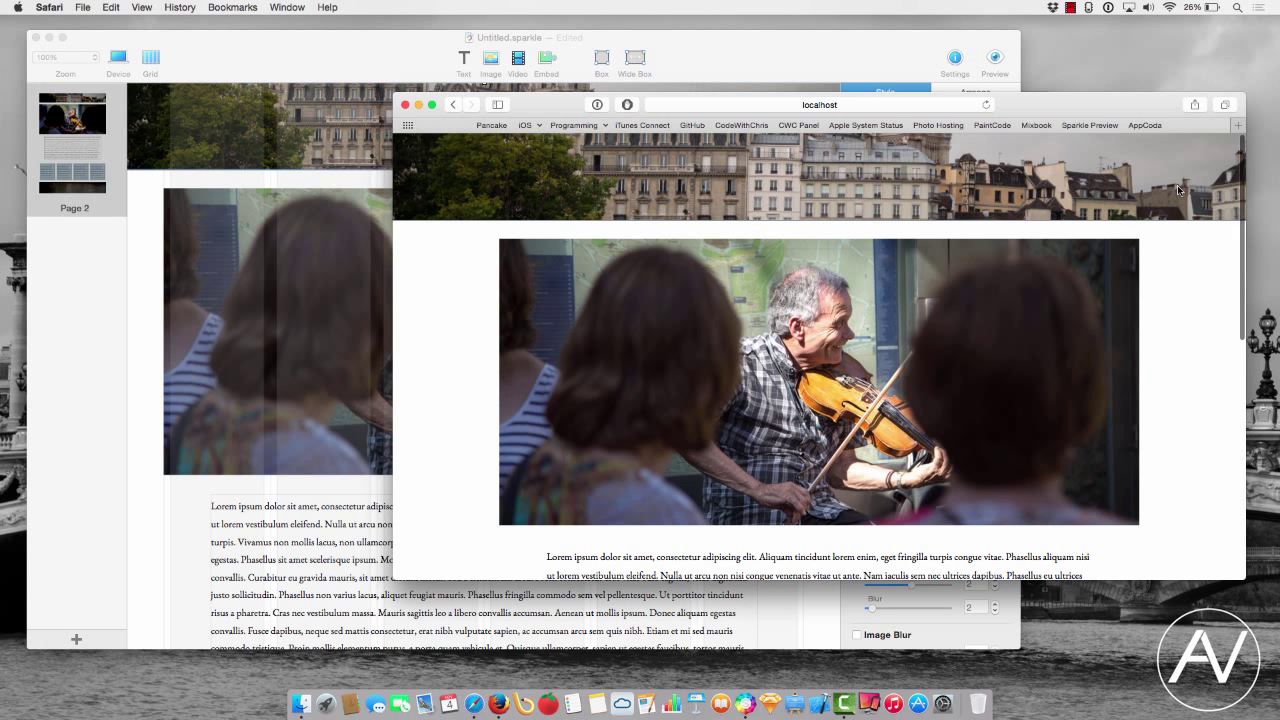
pyautogui.scroll(-3, 900, 262)
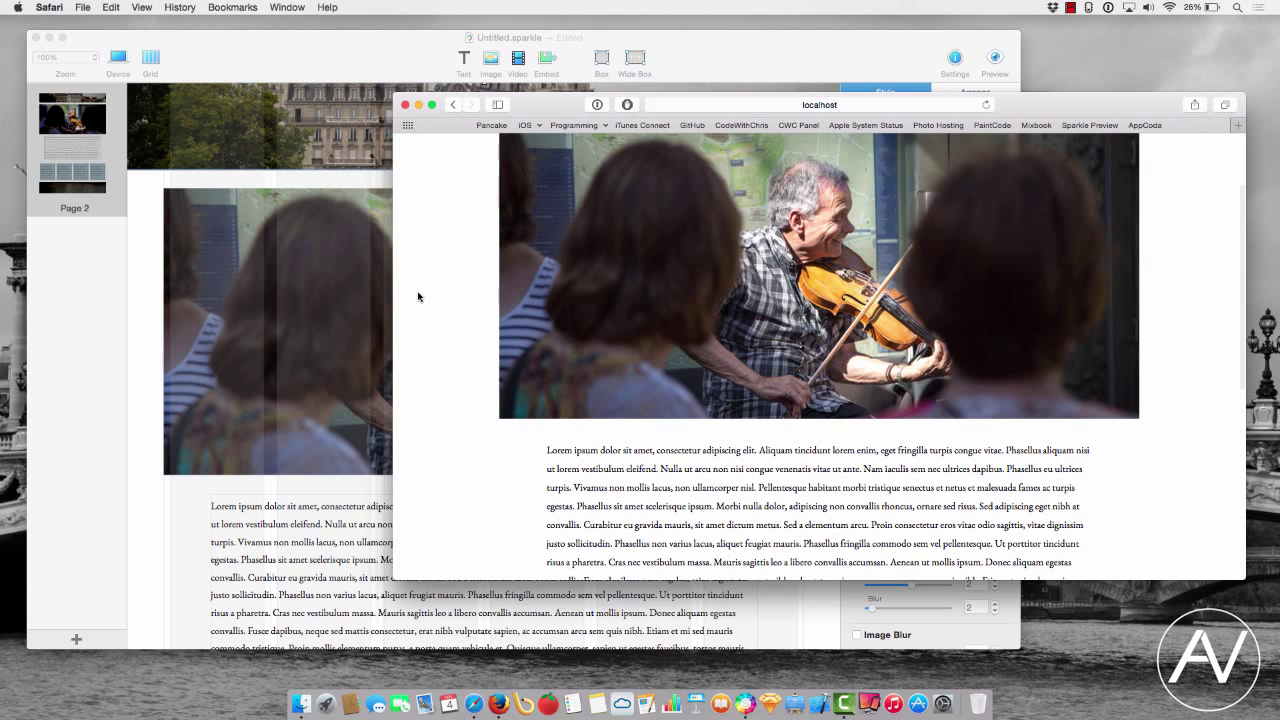
pyautogui.moveTo(393, 294); pyautogui.dragTo(181, 188)
# - Switch to Sparkle and review the list of supported device widths without adding any
pyautogui.click(183, 60)
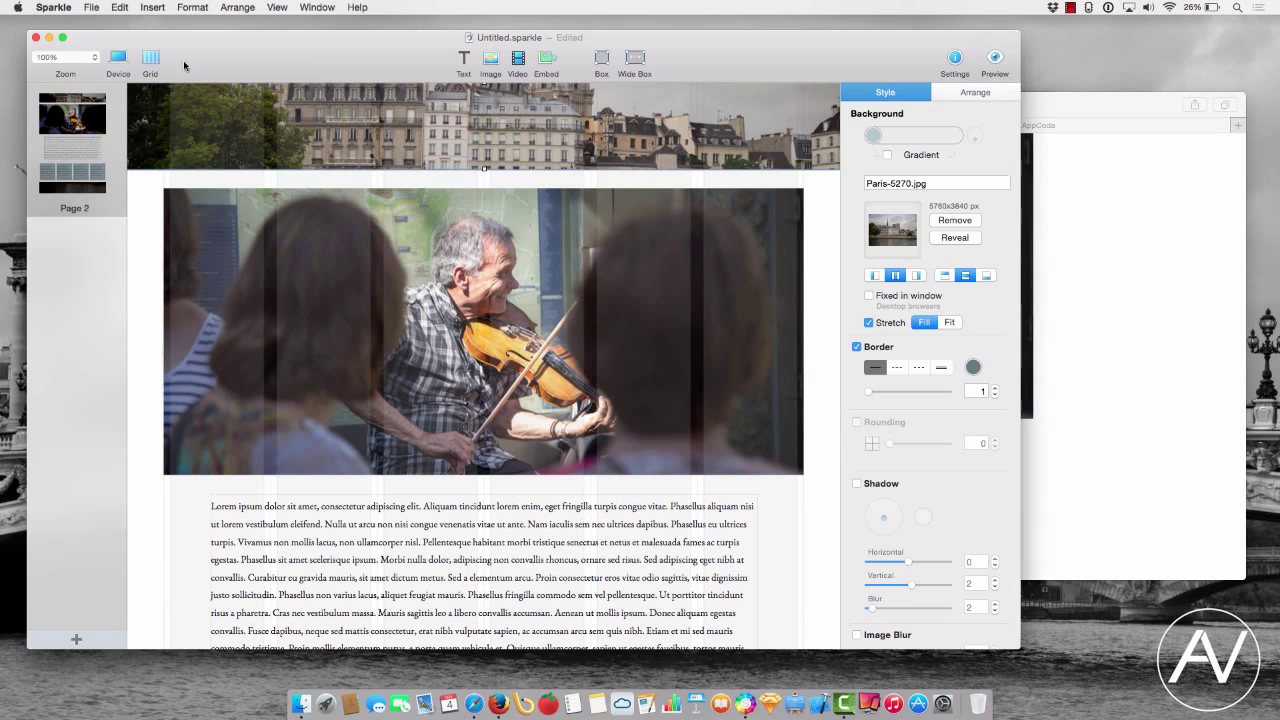
pyautogui.click(117, 57)
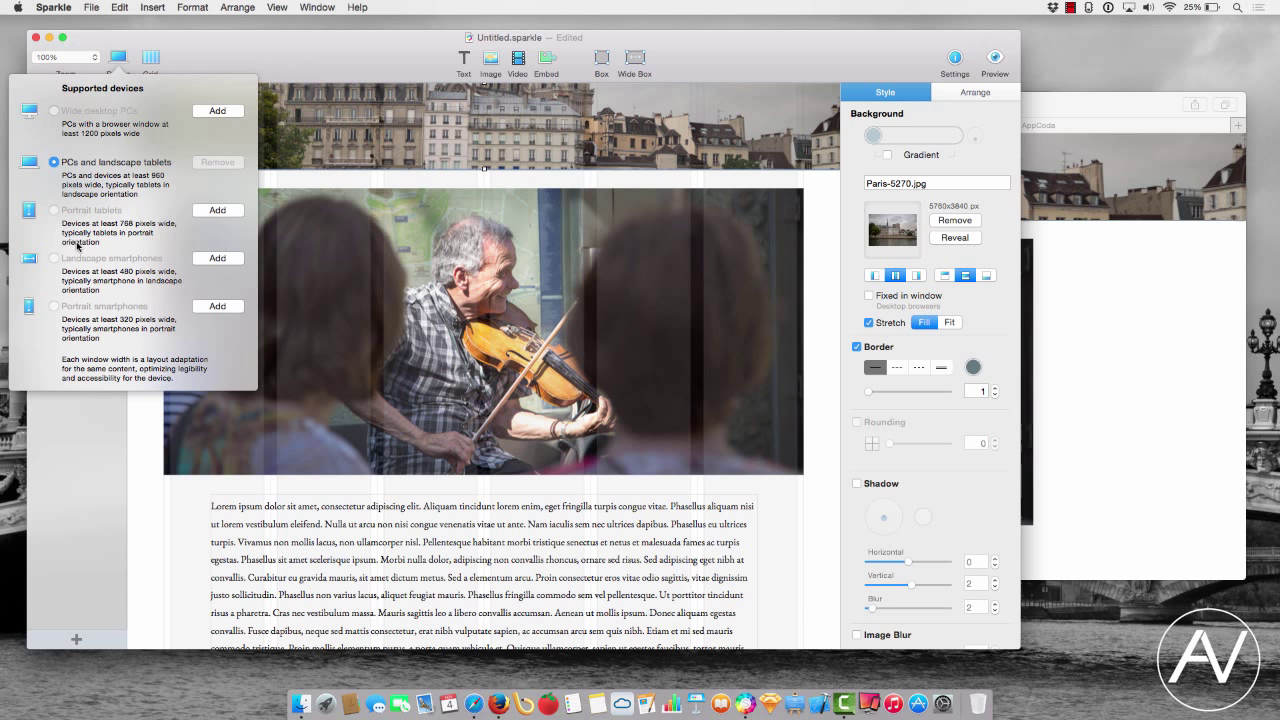
pyautogui.click(945, 114)
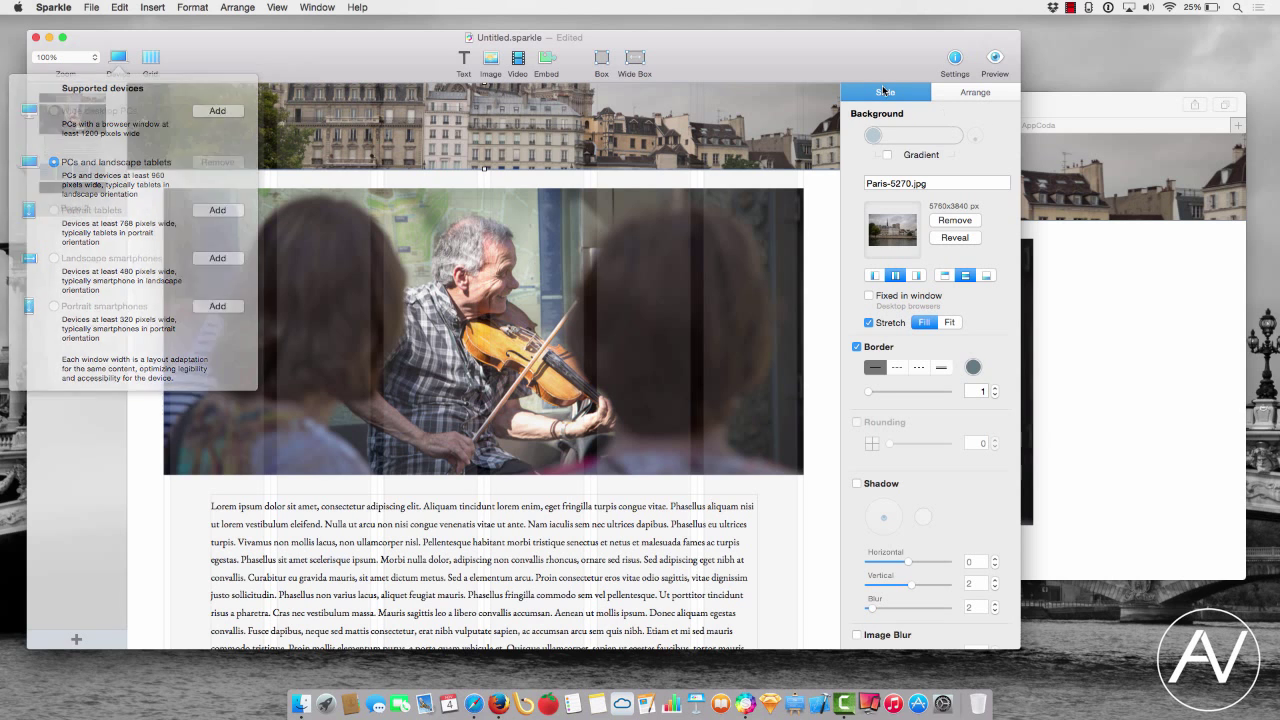
# - Switch to Safari, narrow the preview window to about phone width, and examine how the page fits by viewing it sideways
pyautogui.click(1128, 298)
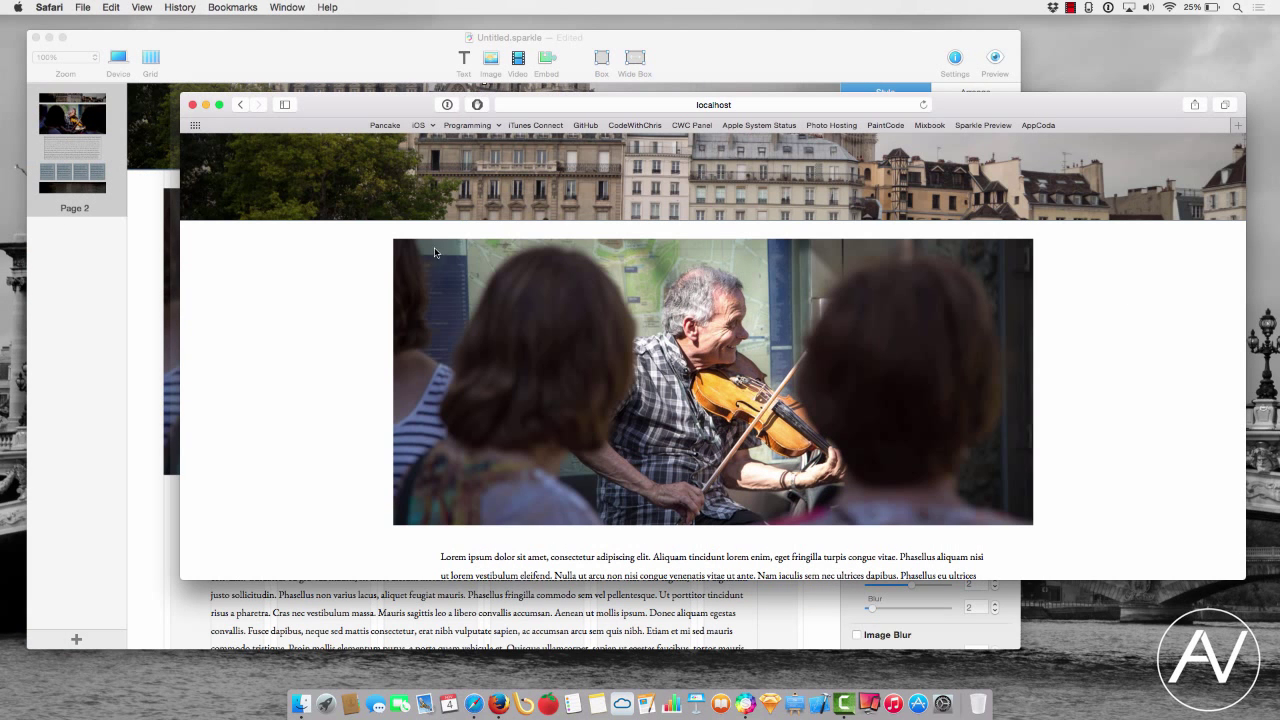
pyautogui.moveTo(355, 282); pyautogui.dragTo(968, 319)
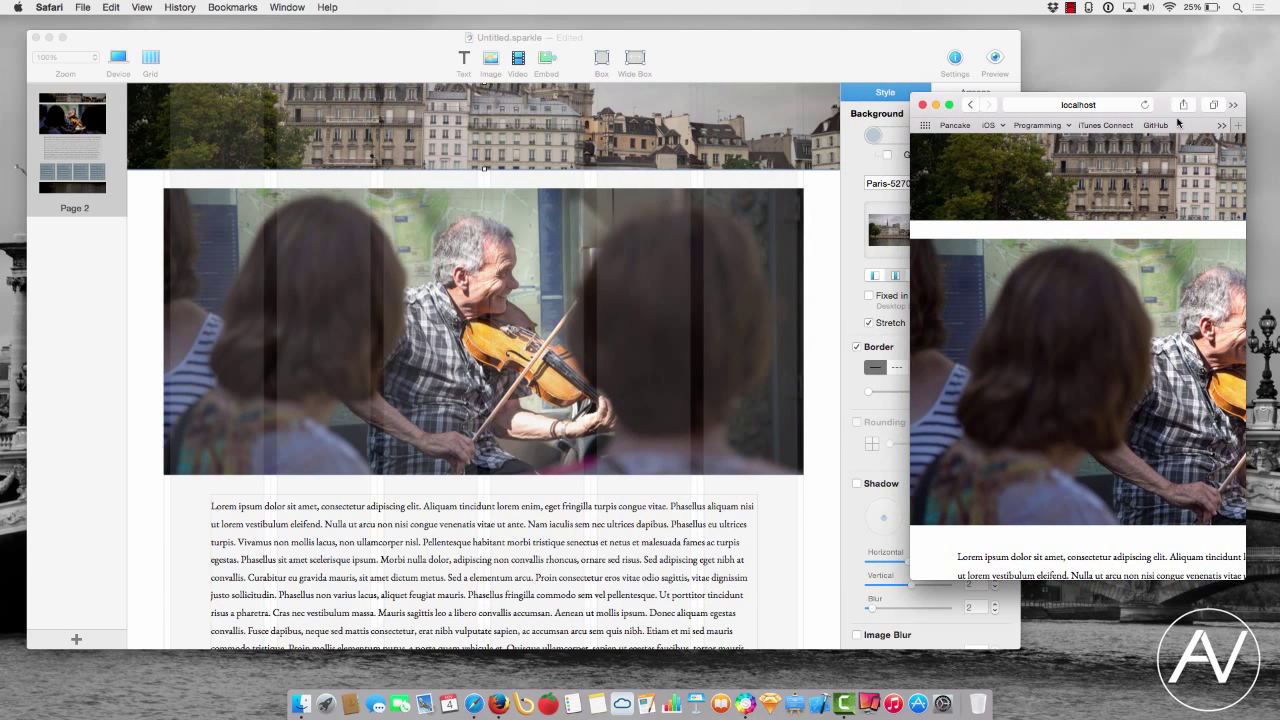
pyautogui.moveTo(1164, 112); pyautogui.dragTo(619, 105)
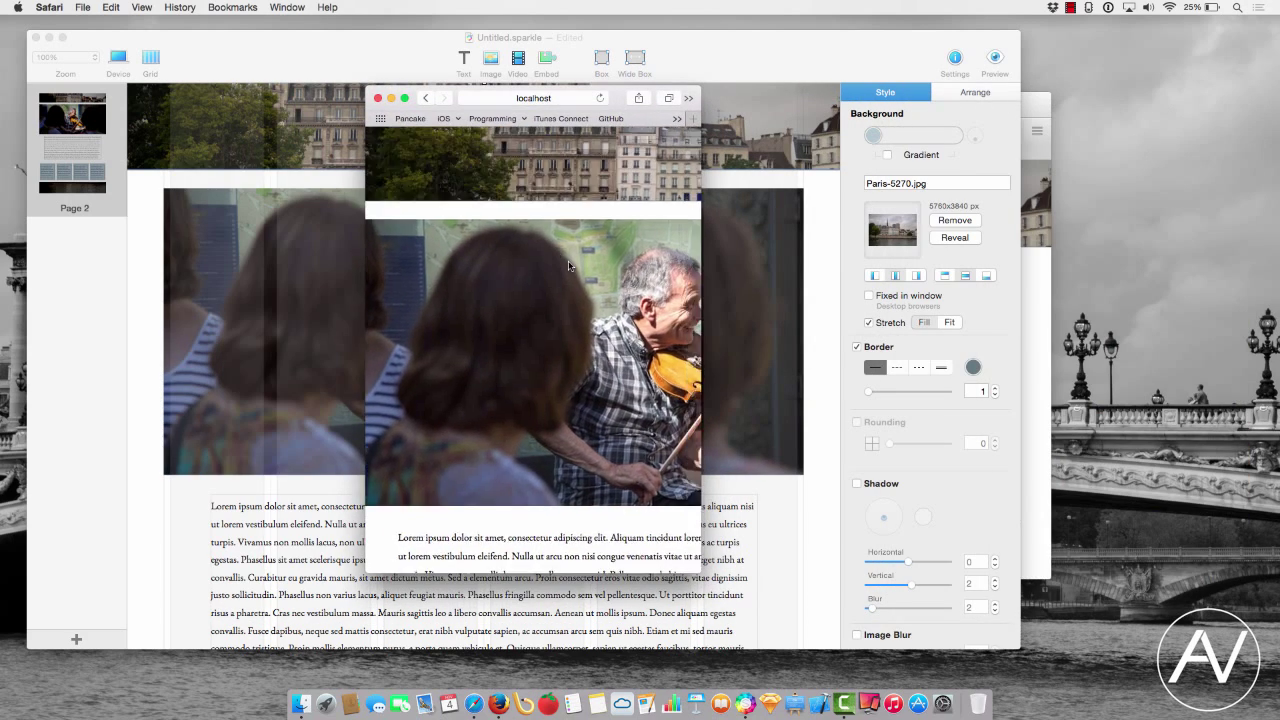
pyautogui.hscroll(5, 568, 265)
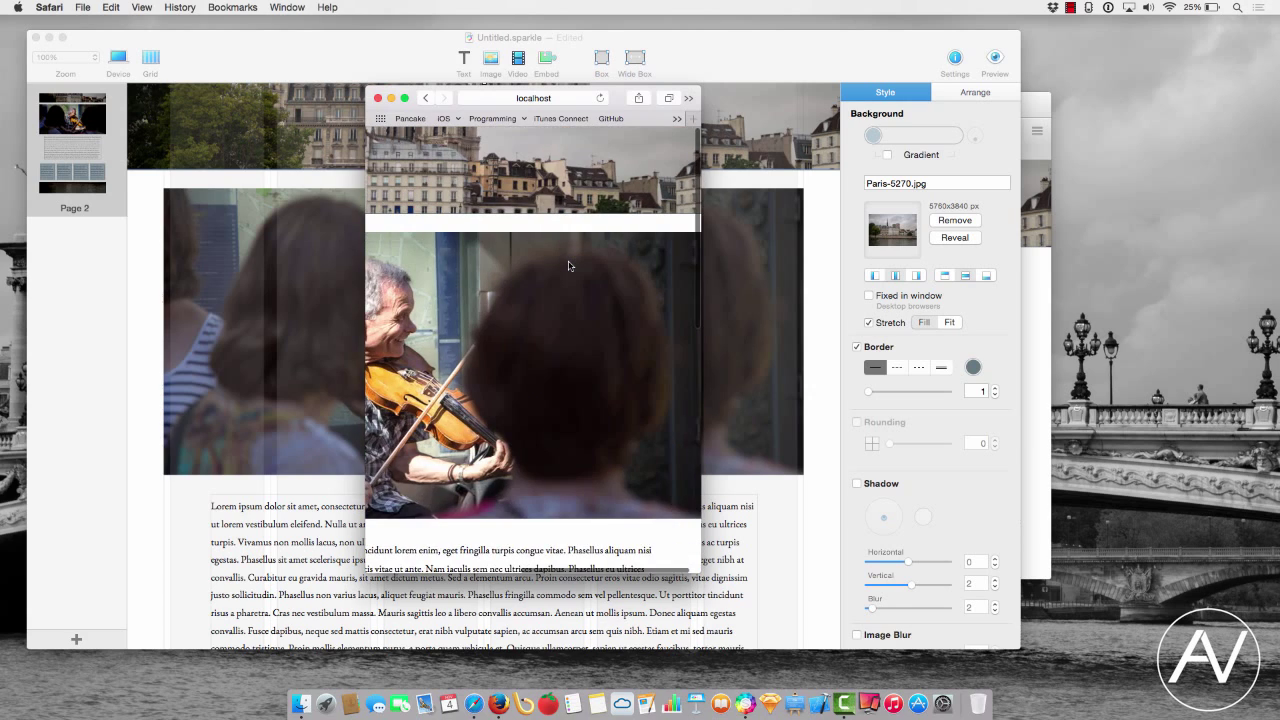
pyautogui.hscroll(-5, 568, 265)
pyautogui.hscroll(5, 568, 265)
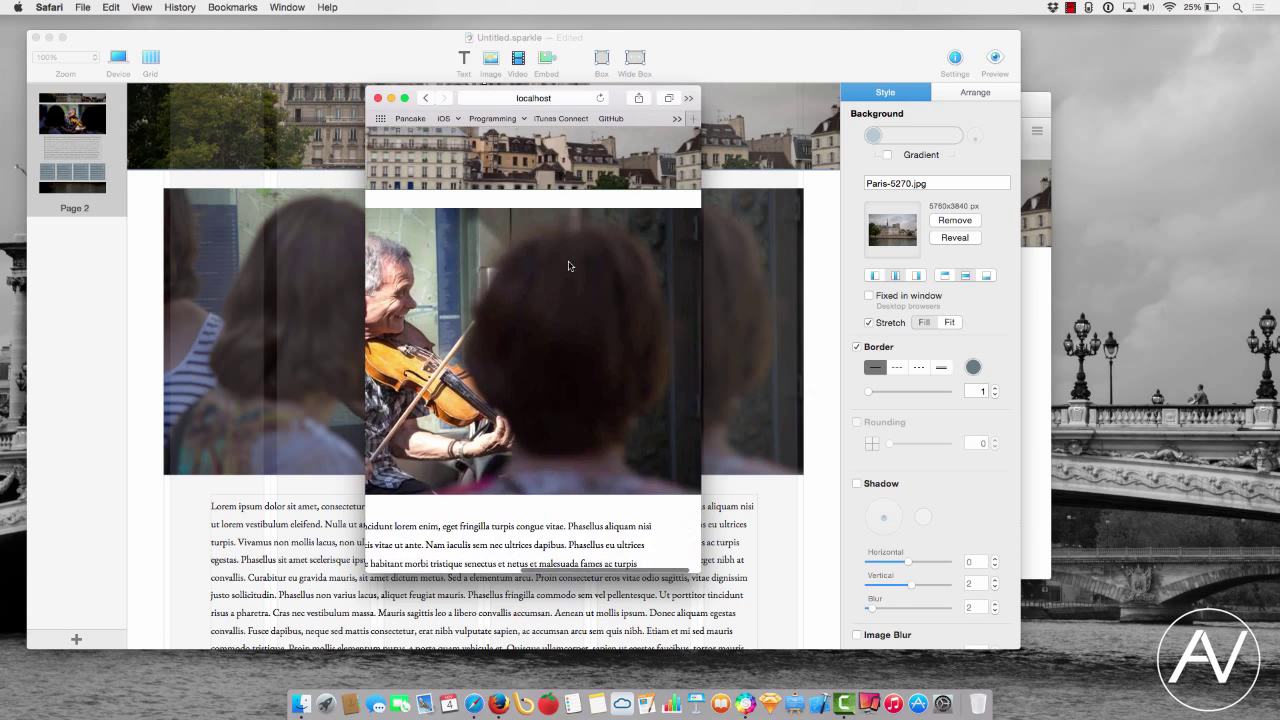
# - Examine the phone-width preview from header to footer and sideways to judge how the page fits
pyautogui.hscroll(-5, 568, 265)
pyautogui.hscroll(5, 568, 265)
pyautogui.scroll(-10, 568, 265)
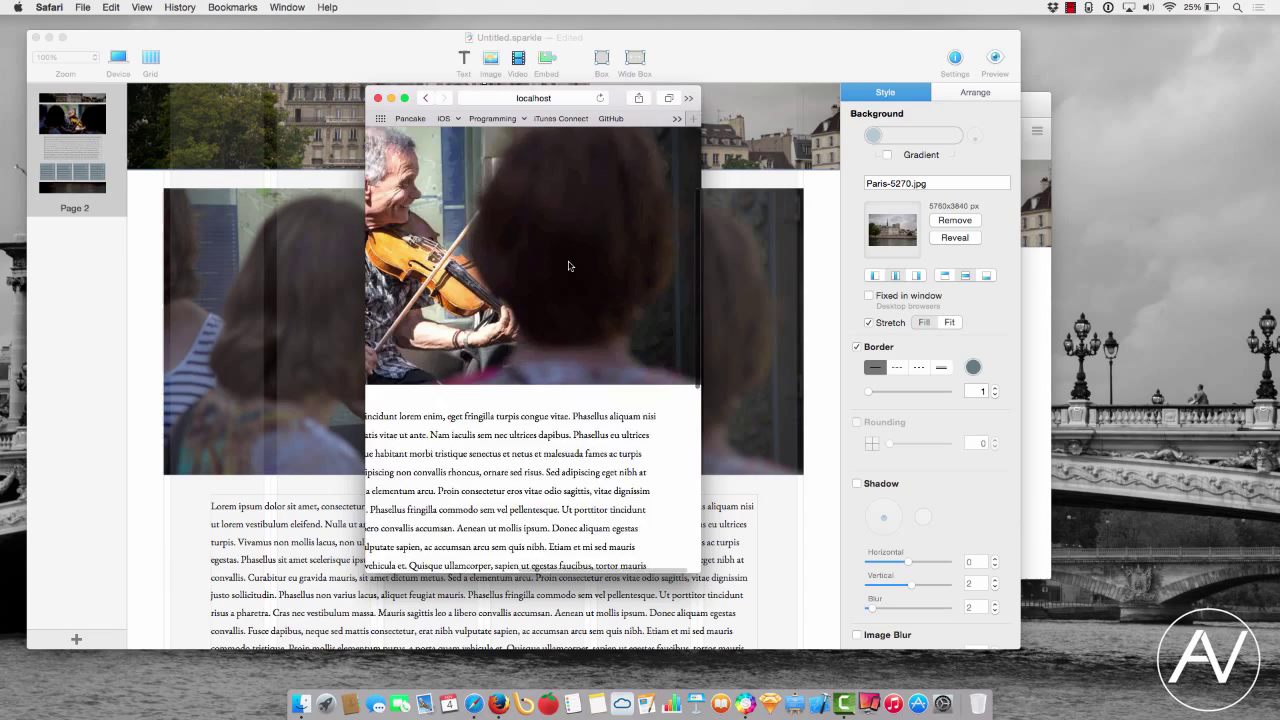
pyautogui.scroll(-8, 568, 265)
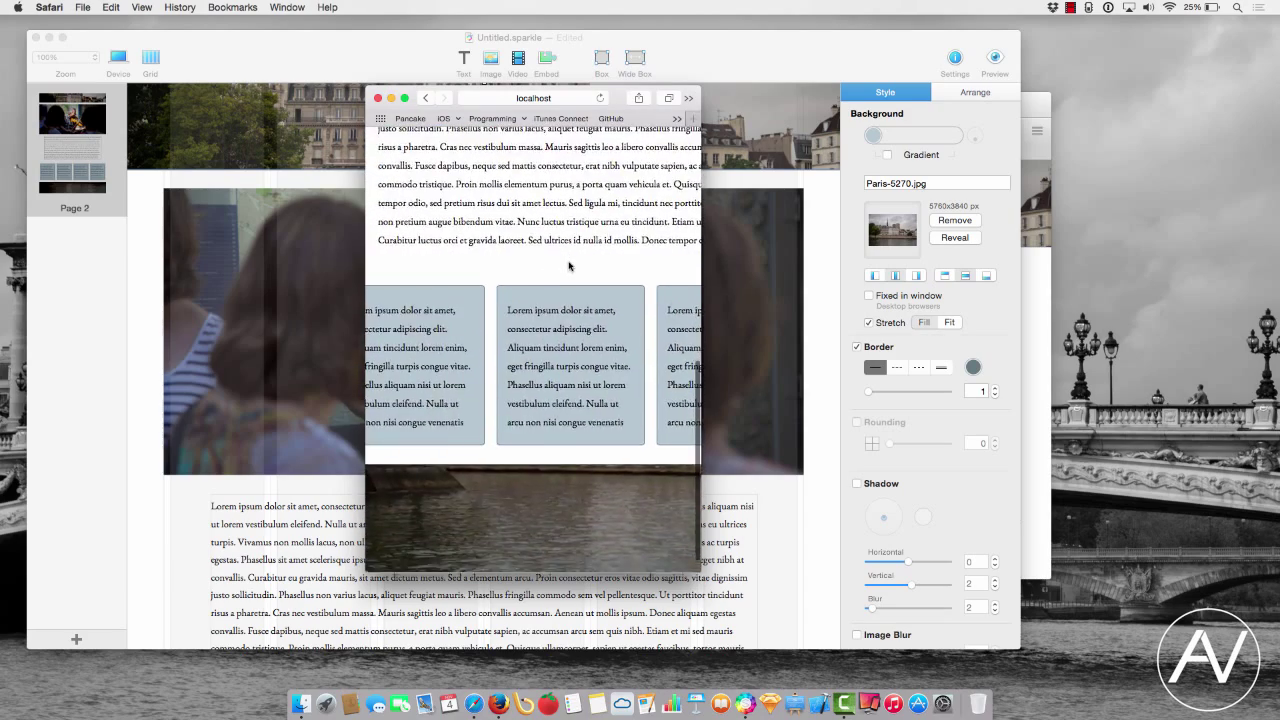
pyautogui.hscroll(3, 568, 265)
pyautogui.hscroll(-3, 568, 265)
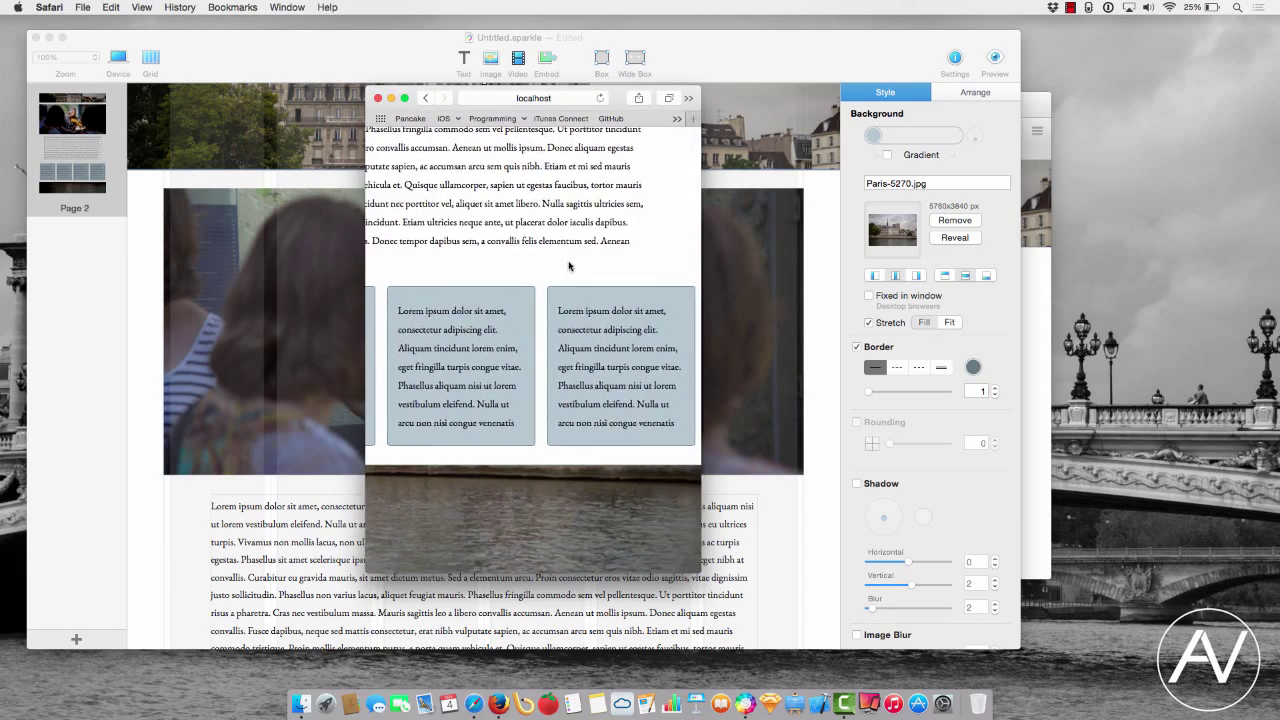
pyautogui.scroll(15, 568, 265)
pyautogui.hscroll(-5, 569, 265)
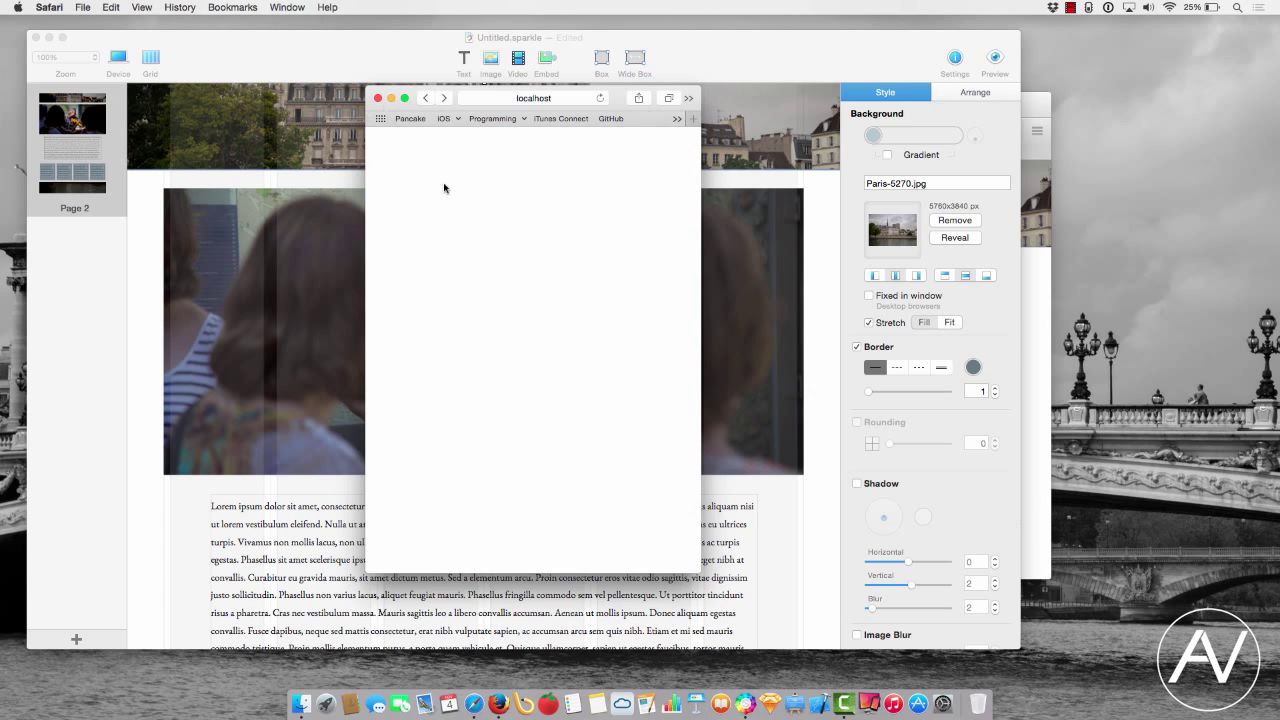
pyautogui.hscroll(5, 446, 148)
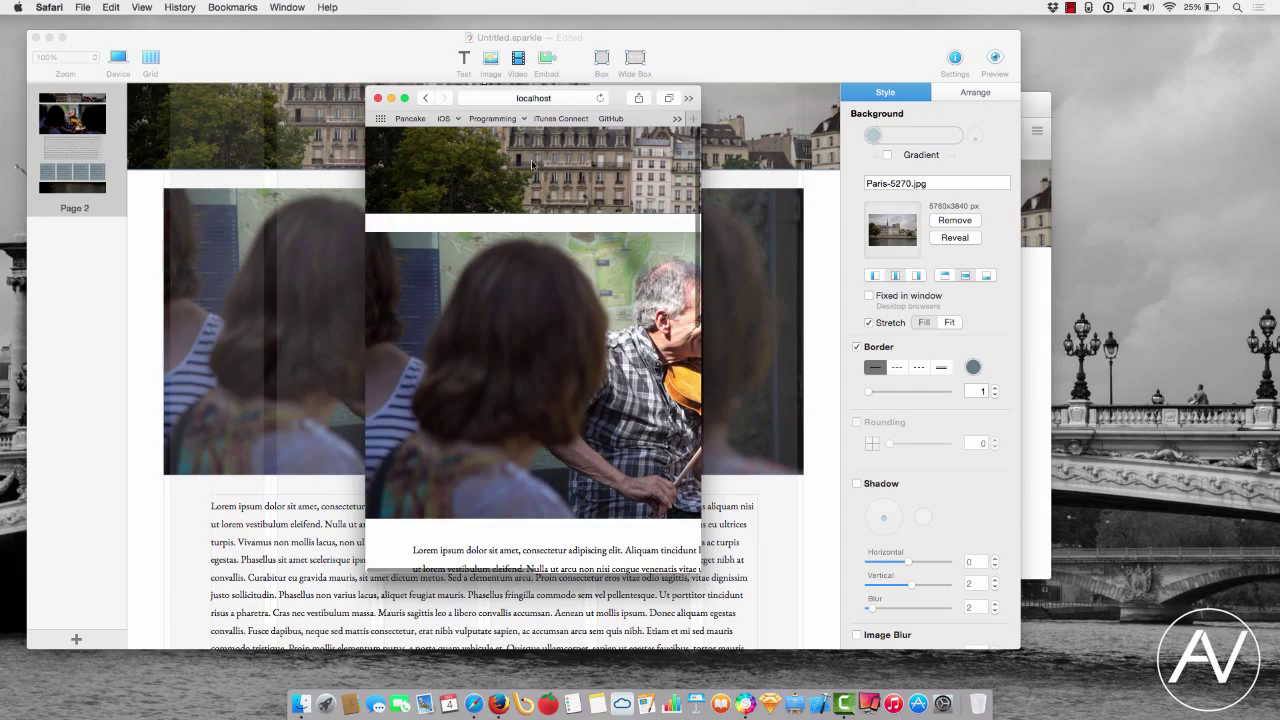
# - View the previewed page in full screen, look over its layout, and return Safari to its normal window size
pyautogui.click(405, 98)
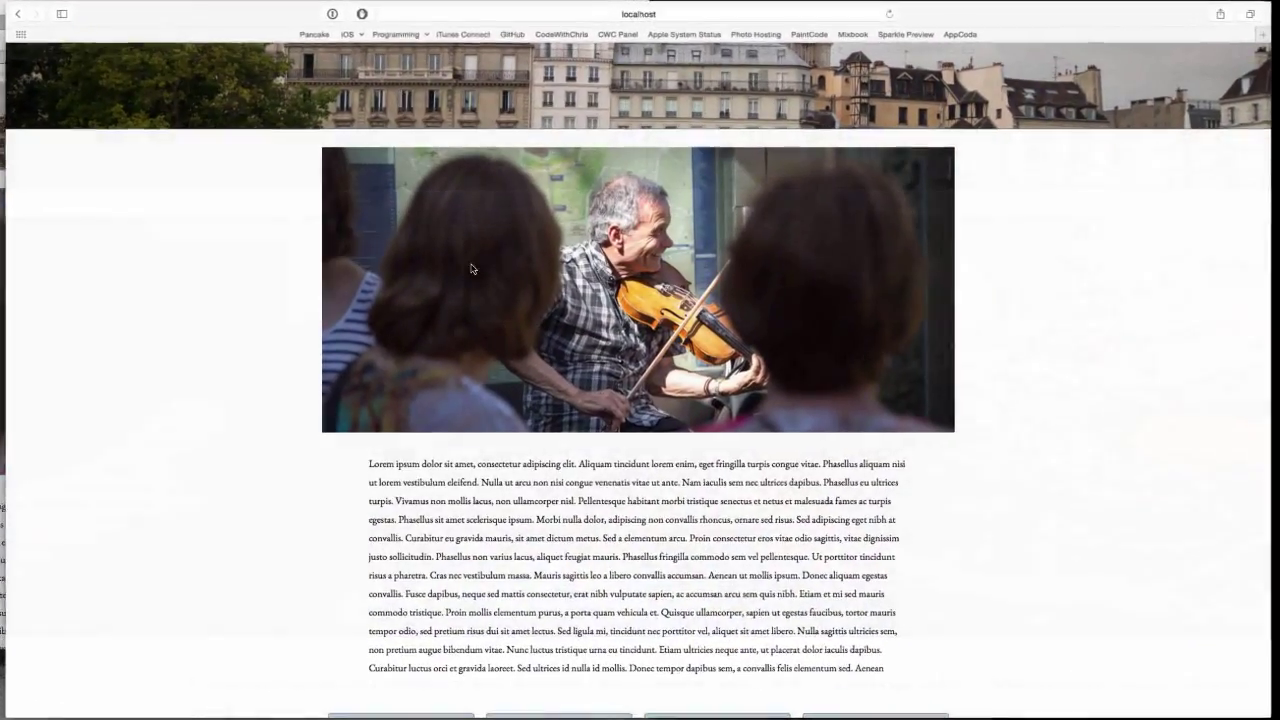
pyautogui.scroll(-3, 489, 305)
pyautogui.scroll(6, 491, 300)
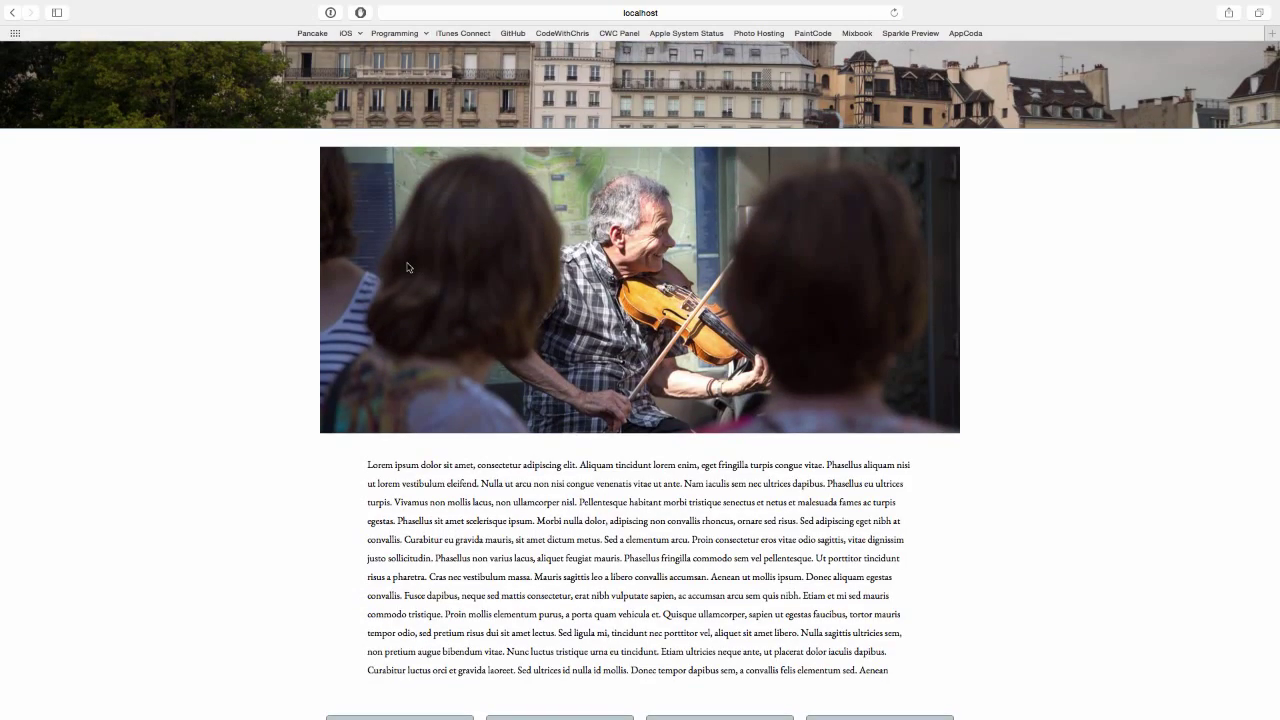
pyautogui.press('ctrl+super+f')
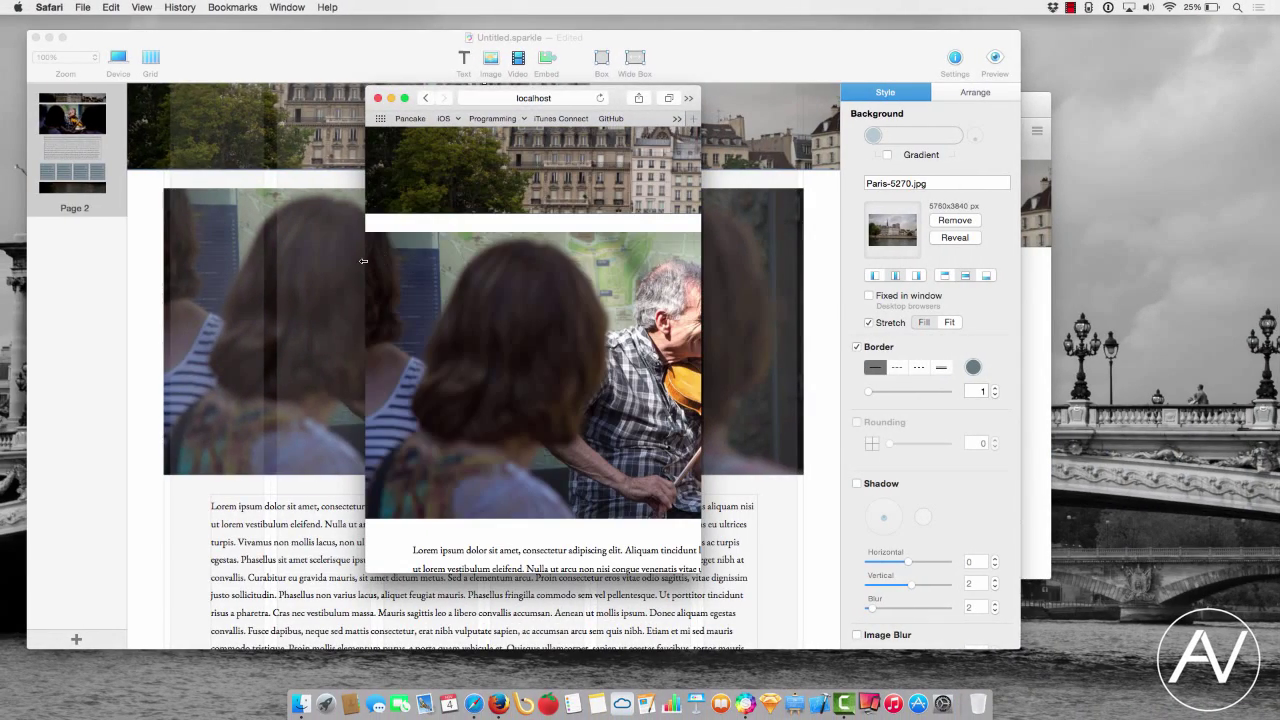
# - Widen the Safari preview window to about 750 px across and examine how the page layout adapts down the page
pyautogui.moveTo(363, 261); pyautogui.dragTo(45, 261)
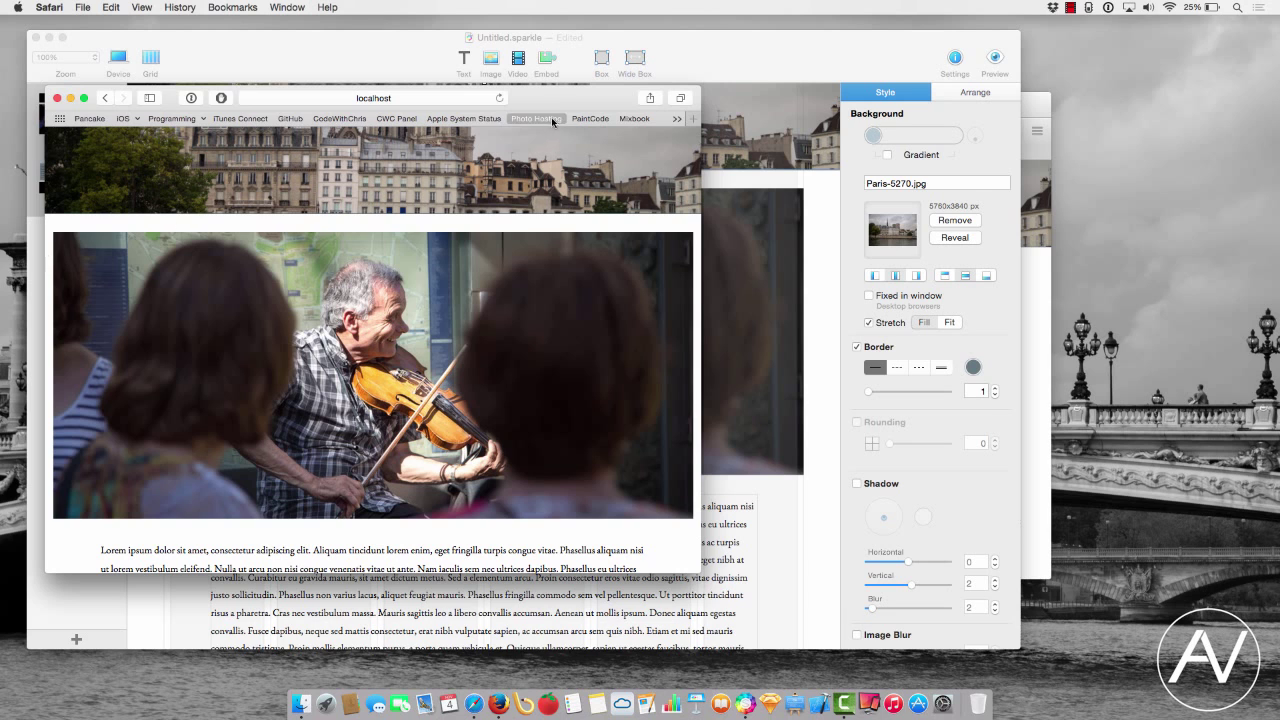
pyautogui.moveTo(561, 102); pyautogui.dragTo(816, 95)
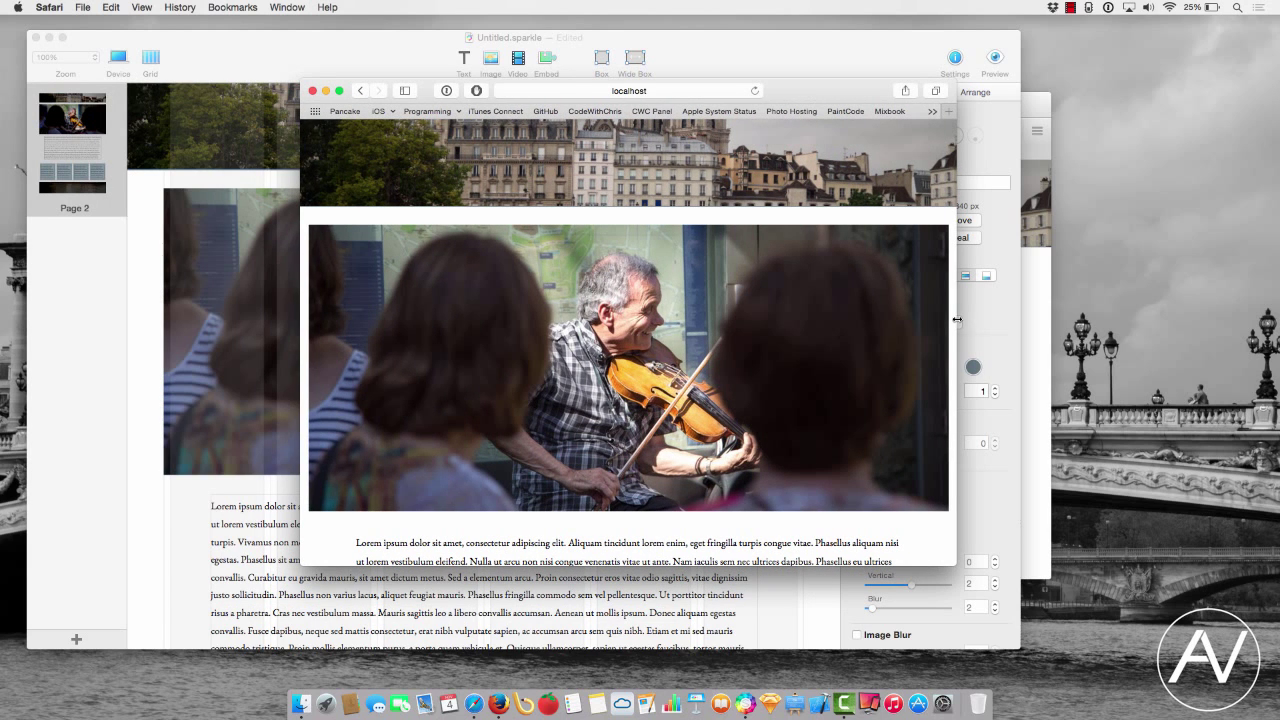
pyautogui.moveTo(957, 319); pyautogui.dragTo(1240, 318)
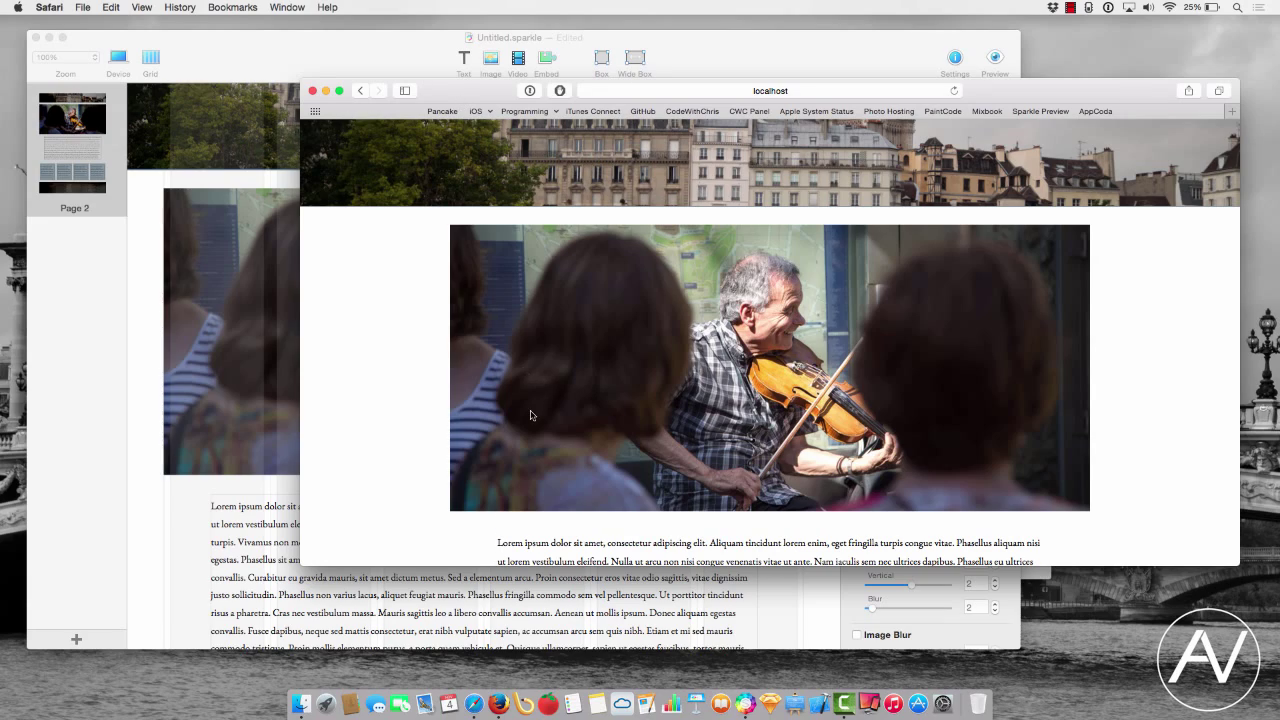
pyautogui.scroll(-5, 531, 415)
# - Switch to Sparkle, look over the lower part of Page 2 and review the live preview options without changing them
pyautogui.click(280, 420)
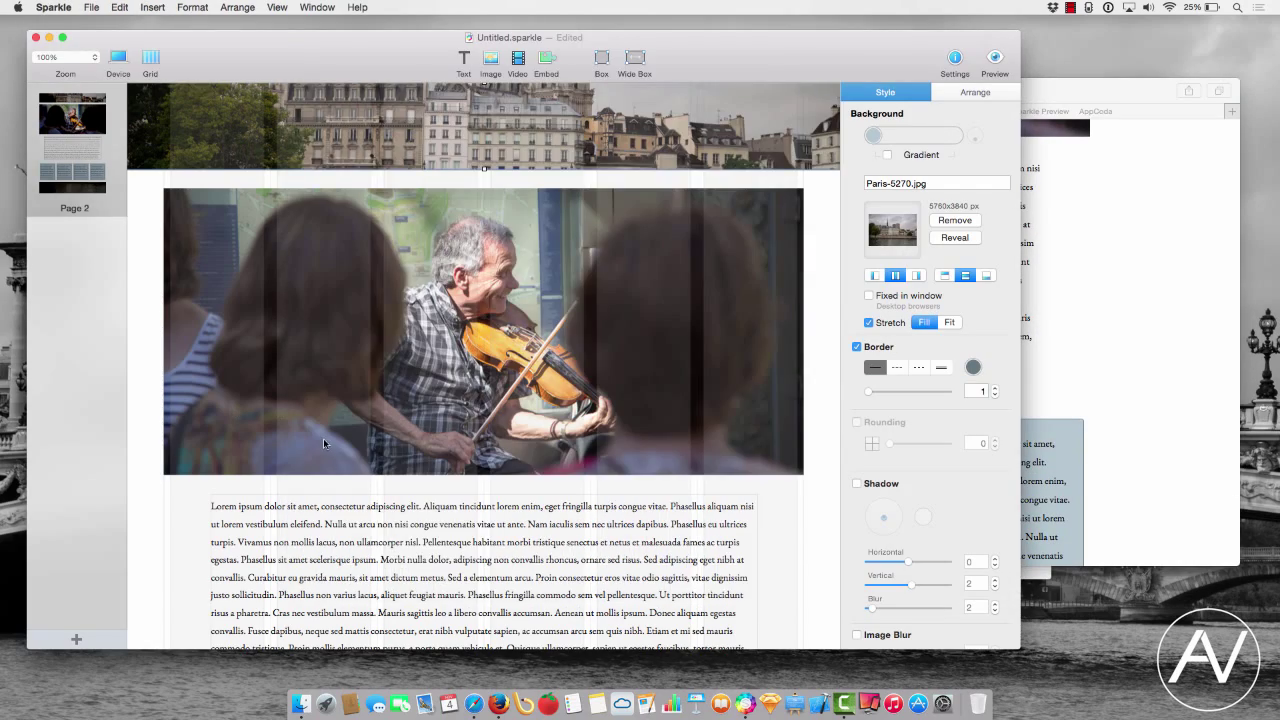
pyautogui.scroll(-5, 325, 443)
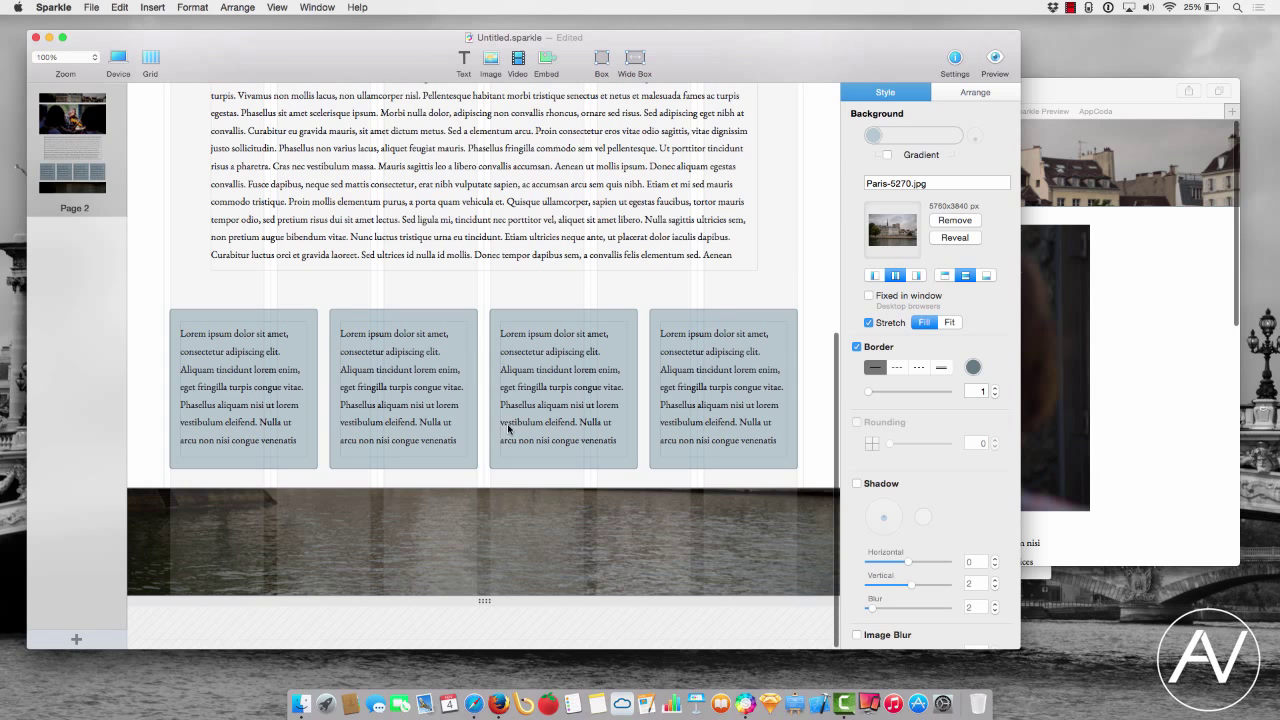
pyautogui.click(996, 62)
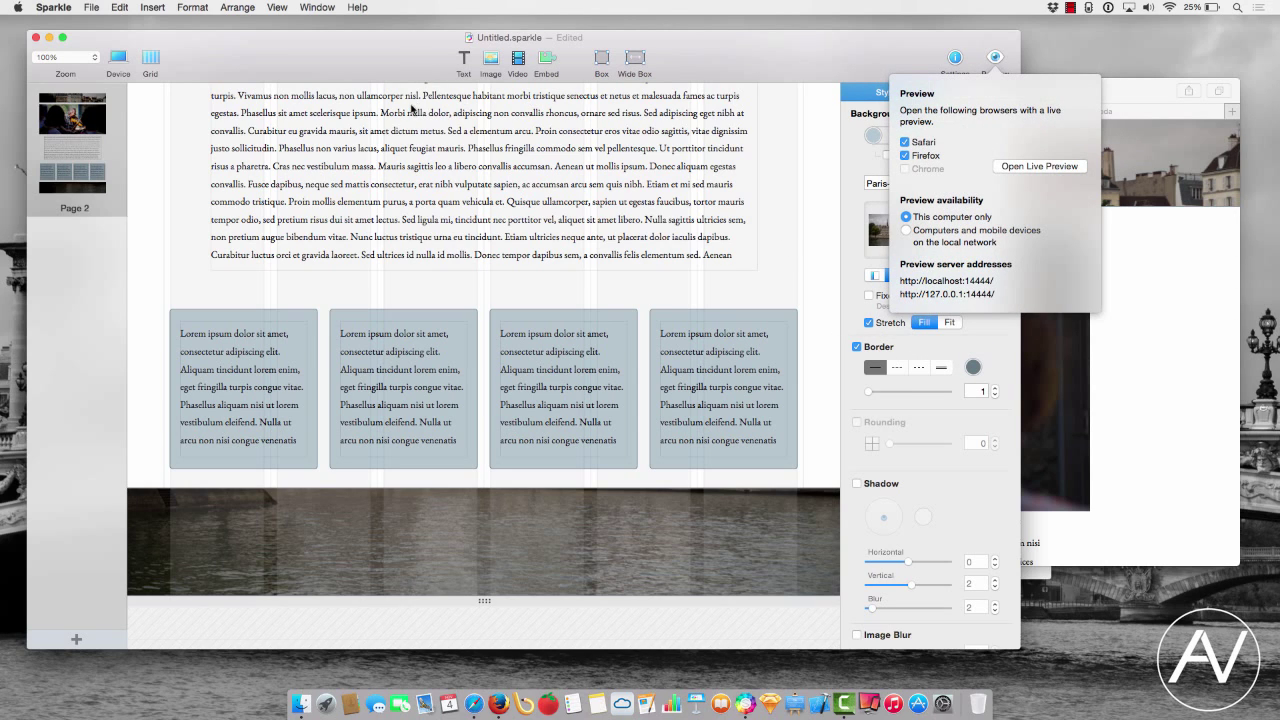
pyautogui.click(804, 238)
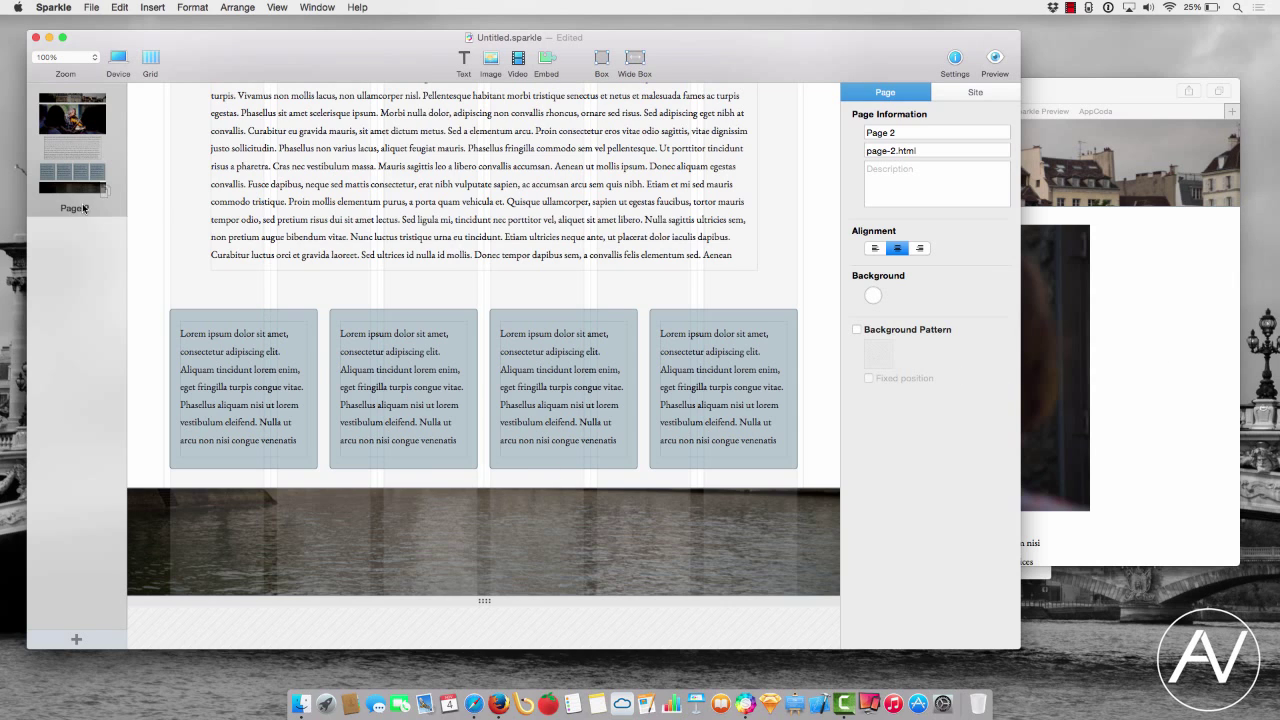
# - Add a top-level page from the template with two text sections separated by a wide box and check it in Safari
pyautogui.click(76, 639)
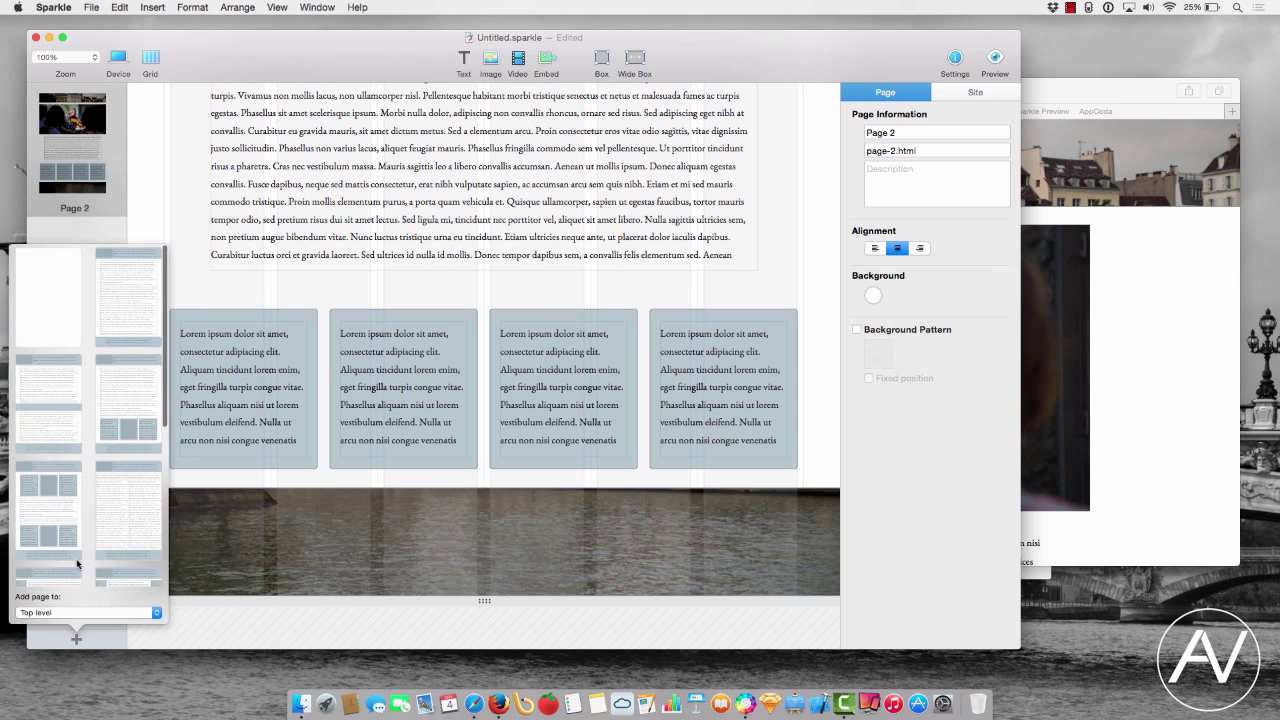
pyautogui.click(39, 396)
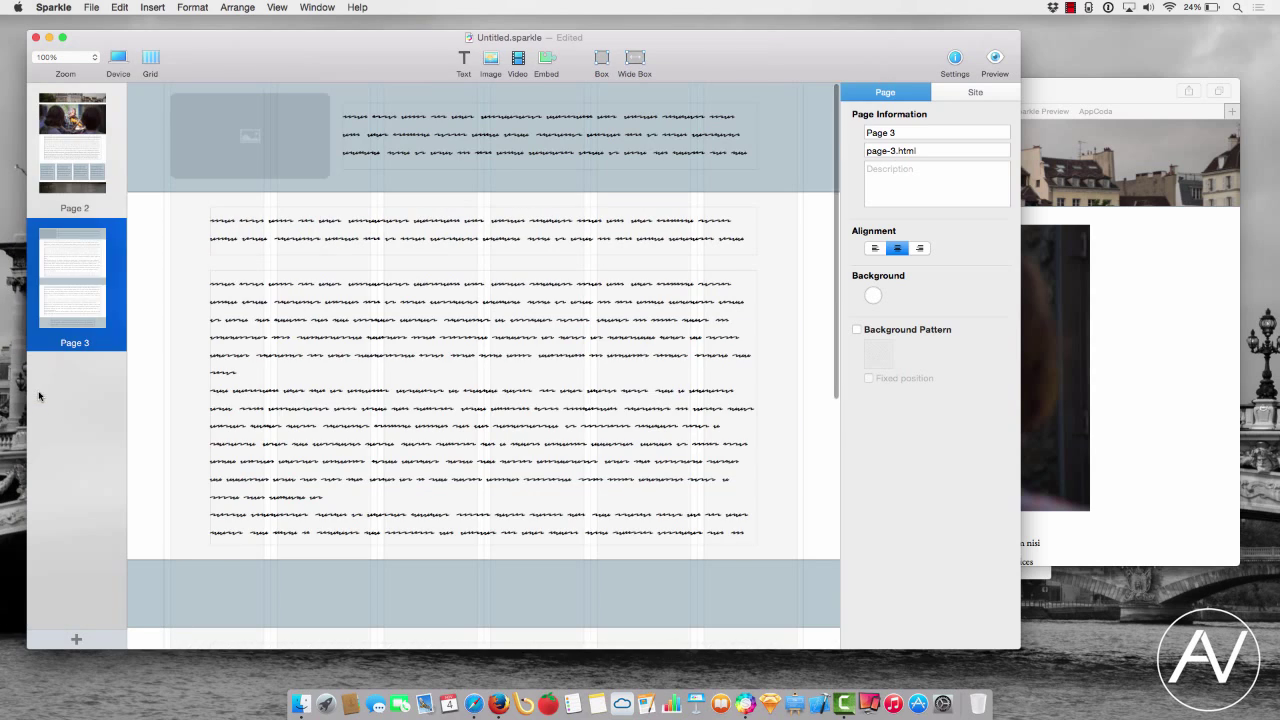
pyautogui.click(320, 400)
pyautogui.click(1123, 354)
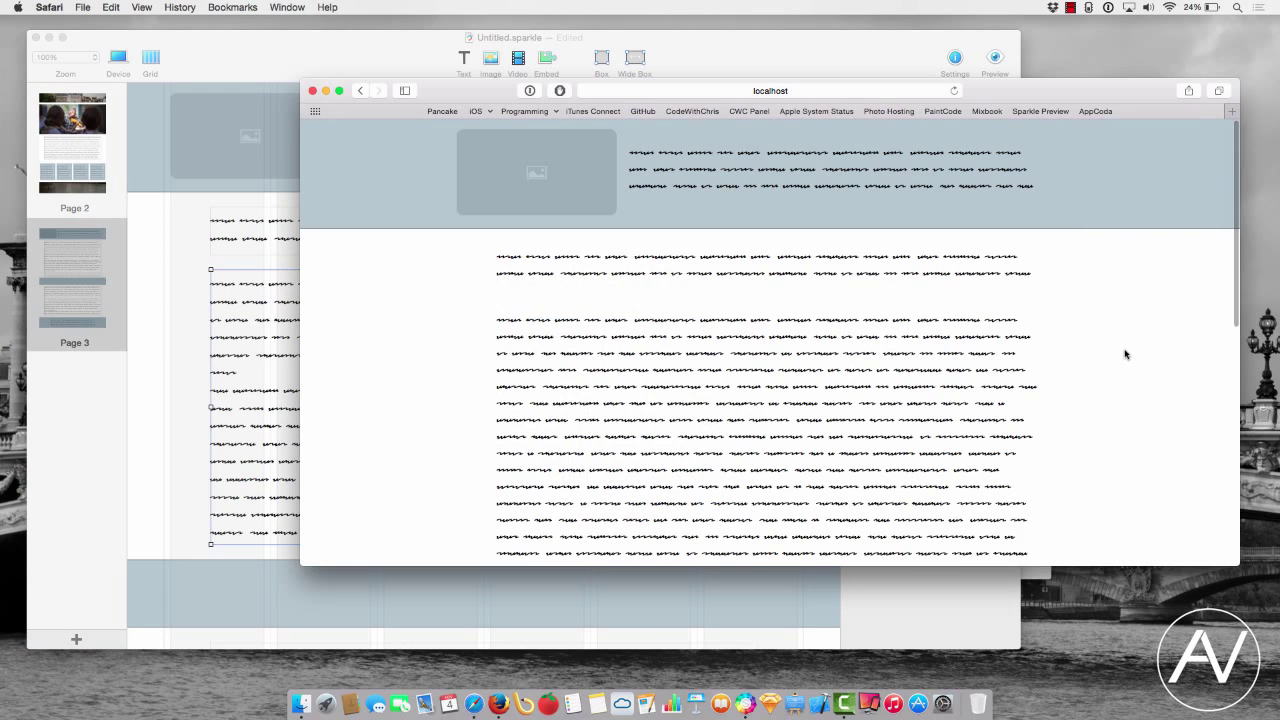
pyautogui.scroll(-5, 946, 383)
pyautogui.scroll(4, 946, 383)
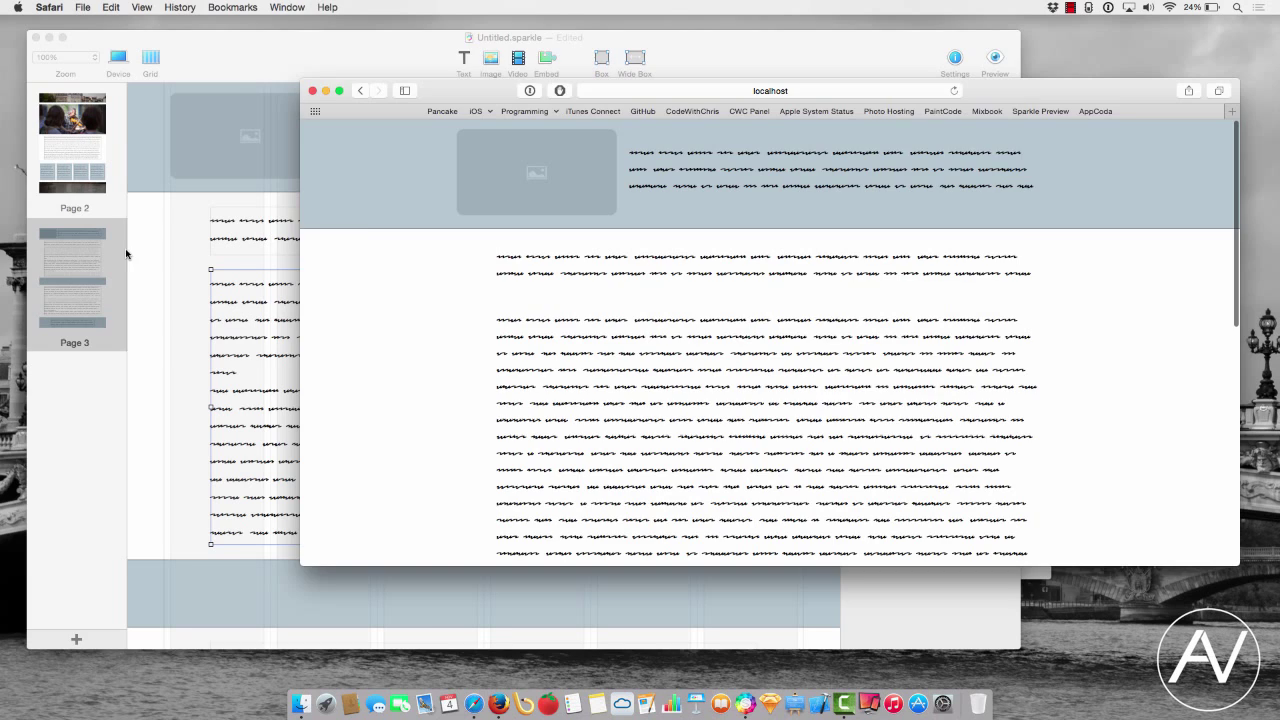
# - Switch to Sparkle, return to Page 2 and turn on a link for the text in the third blue box
pyautogui.click(95, 175)
pyautogui.click(95, 175)
pyautogui.scroll(-5, 583, 425)
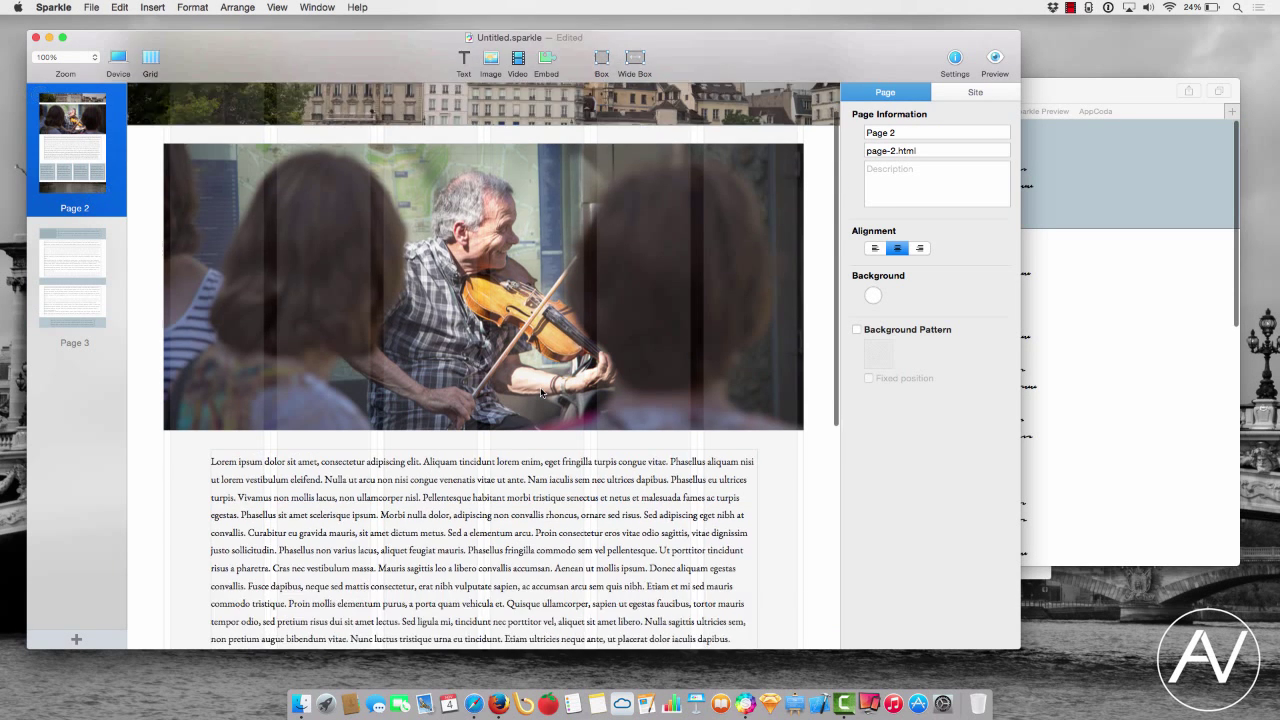
pyautogui.click(577, 486)
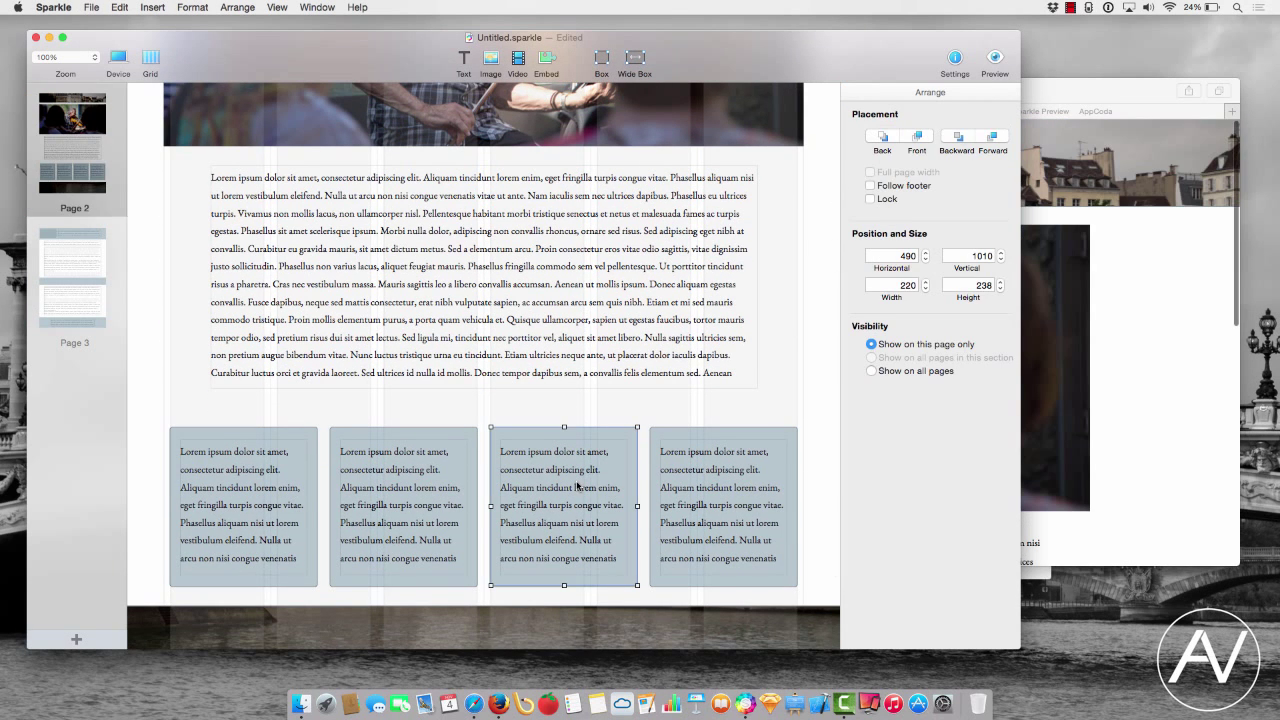
pyautogui.doubleClick(628, 505)
pyautogui.click(856, 484)
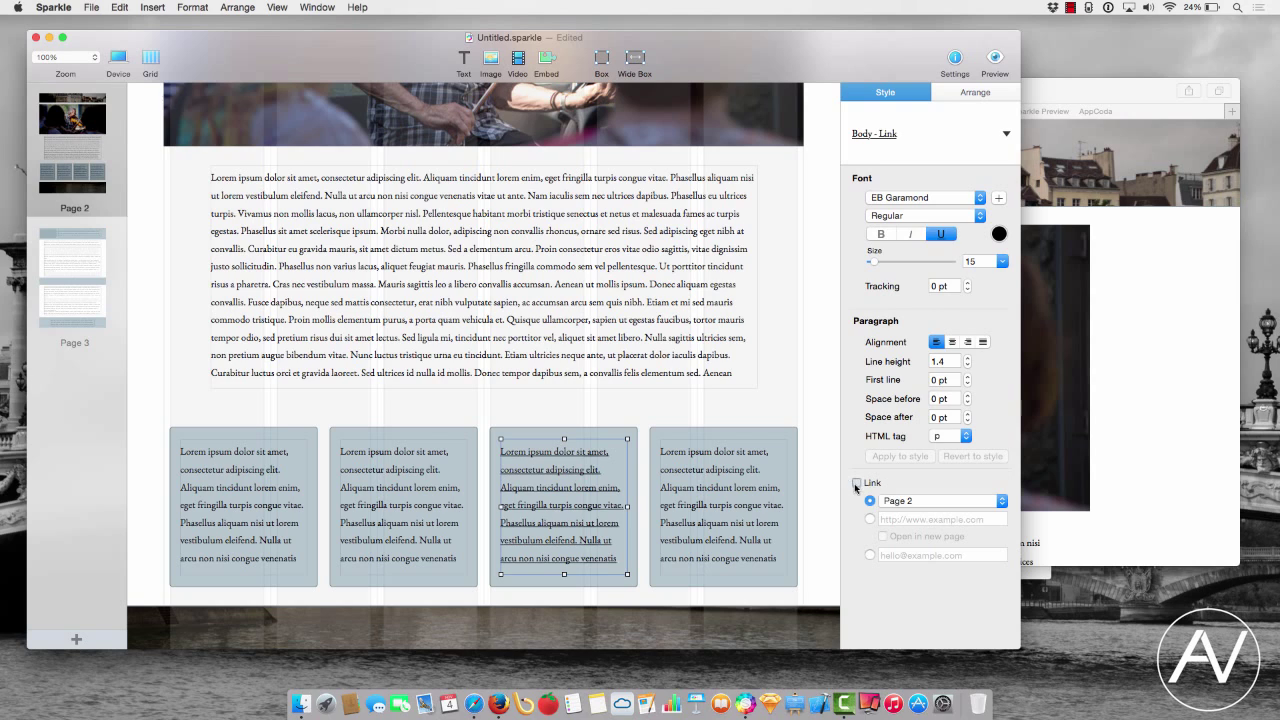
pyautogui.click(869, 519)
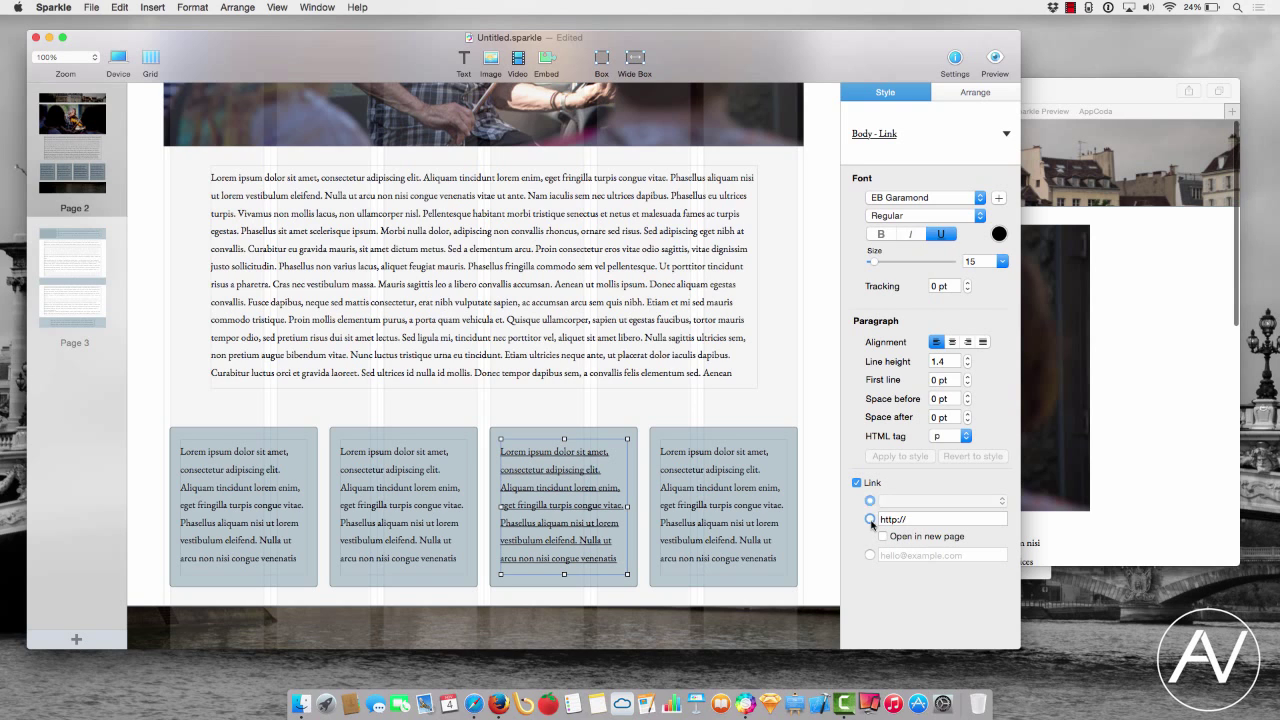
pyautogui.click(907, 519)
pyautogui.press('super+a')
pyautogui.write('www')
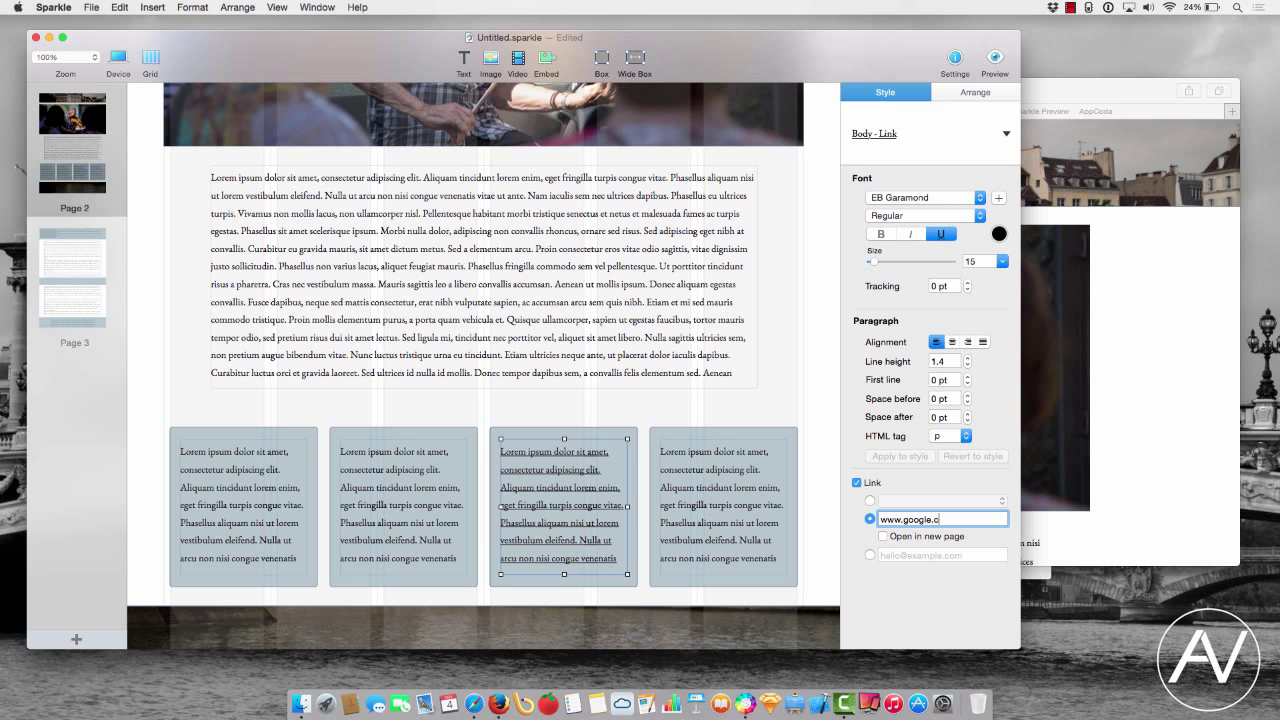
pyautogui.write('.google.com')
pyautogui.press('super+a')
pyautogui.click(811, 424)
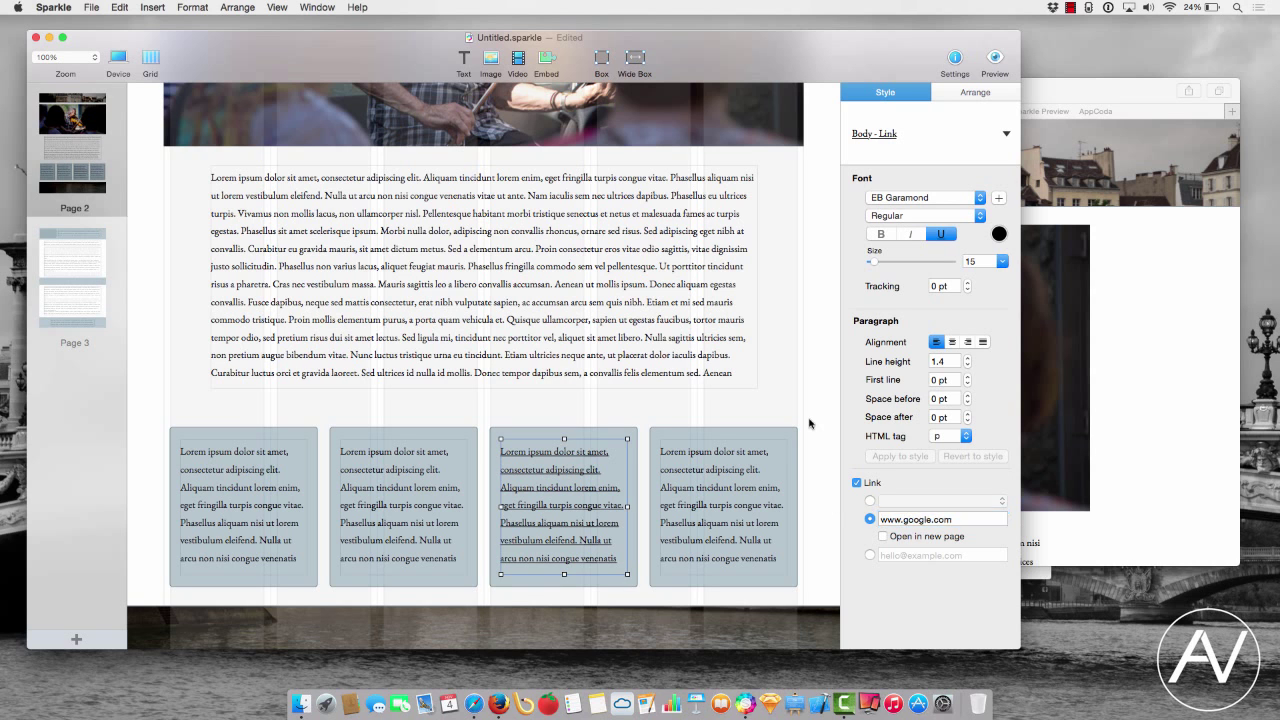
# - Switch to Safari and examine the live preview of Page 2, including the linked text in the third blue box
pyautogui.click(1062, 339)
pyautogui.scroll(10, 1136, 345)
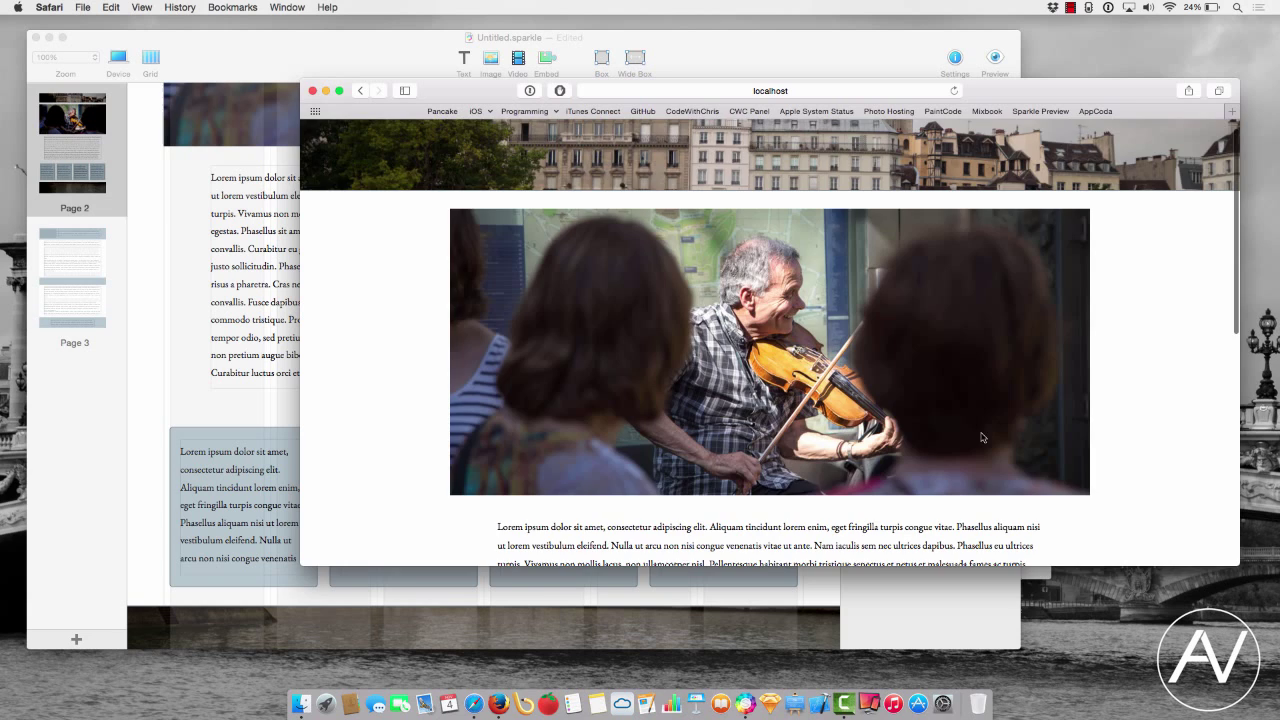
pyautogui.scroll(-10, 843, 442)
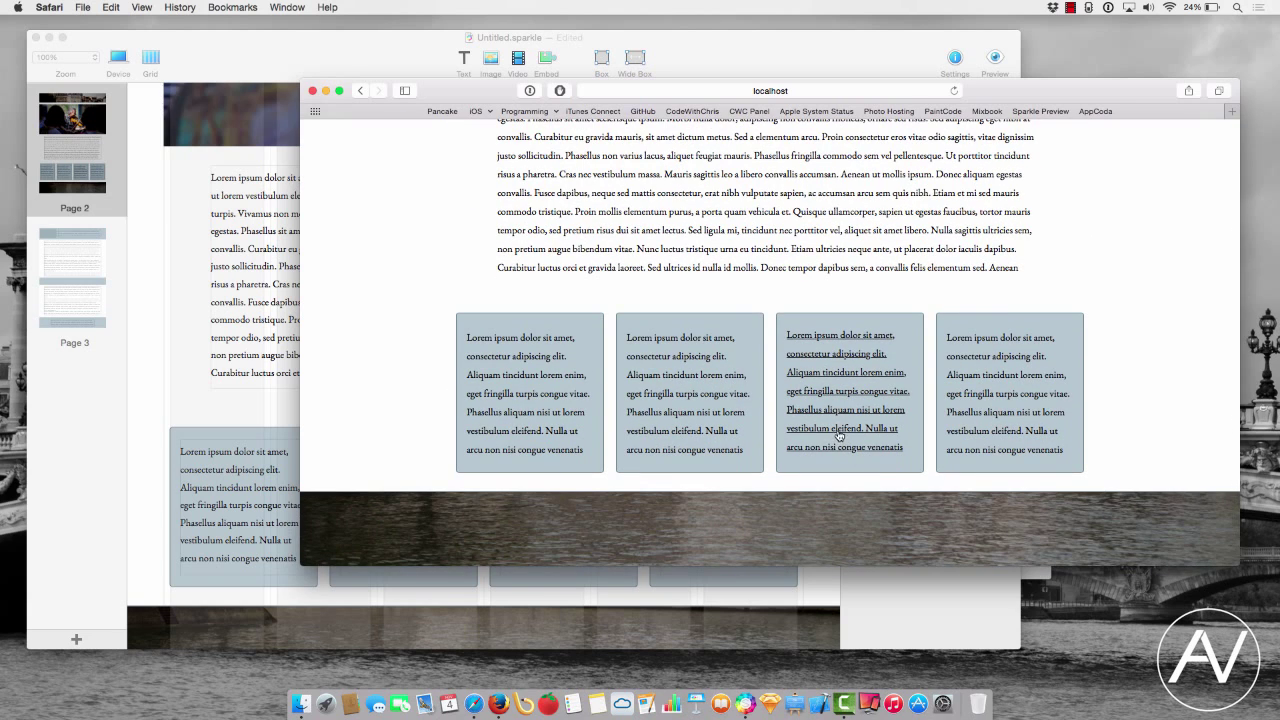
pyautogui.scroll(10, 843, 420)
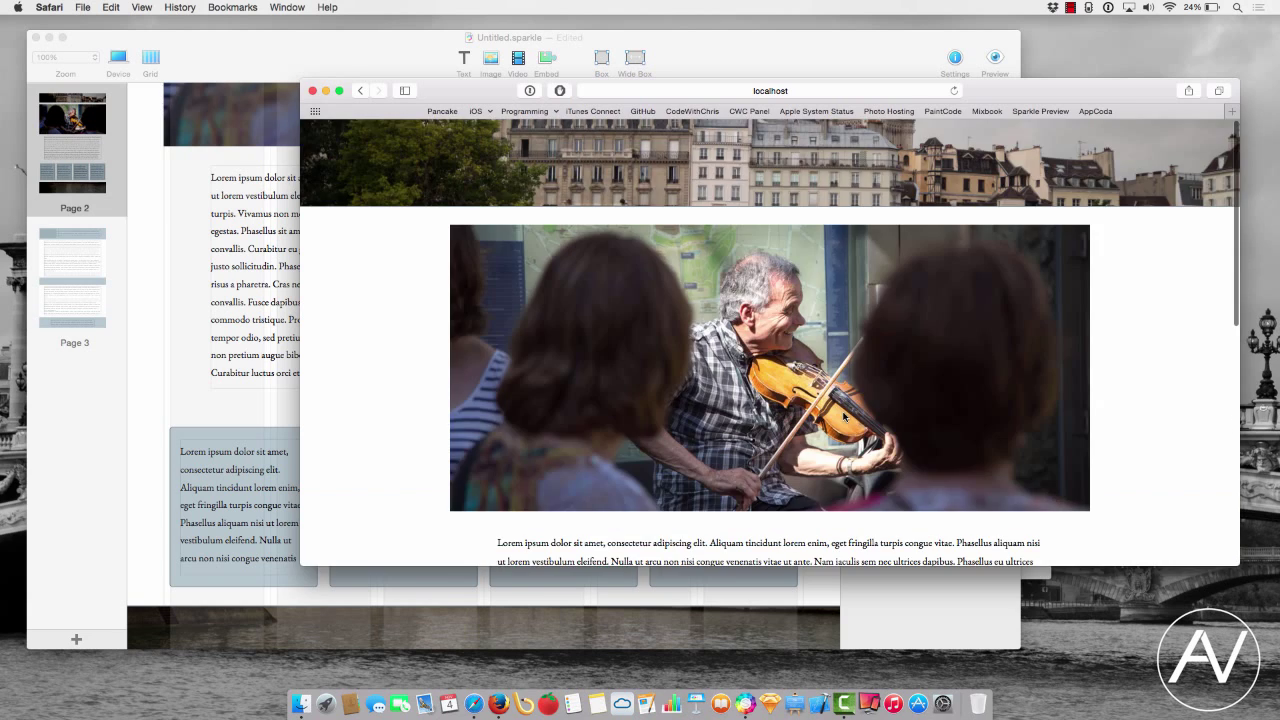
pyautogui.scroll(-10, 843, 417)
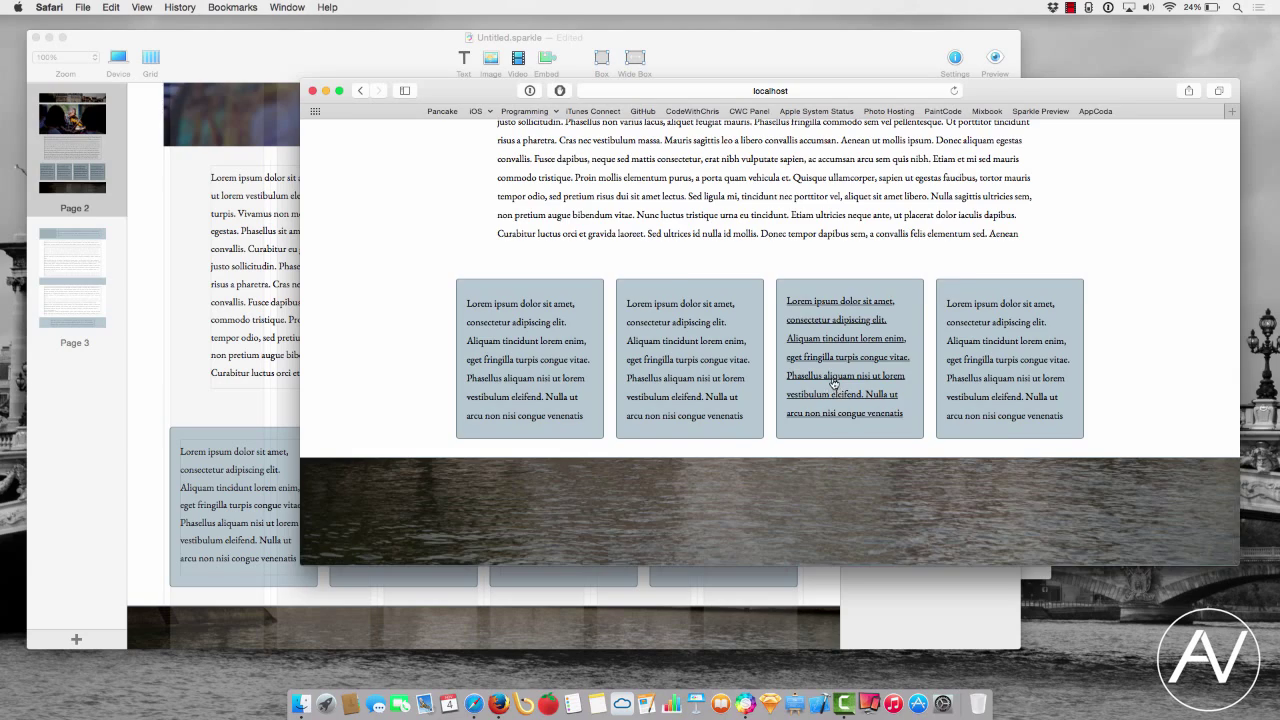
pyautogui.scroll(10, 834, 384)
pyautogui.scroll(-10, 833, 372)
pyautogui.scroll(10, 833, 366)
pyautogui.scroll(-10, 835, 352)
pyautogui.scroll(10, 835, 349)
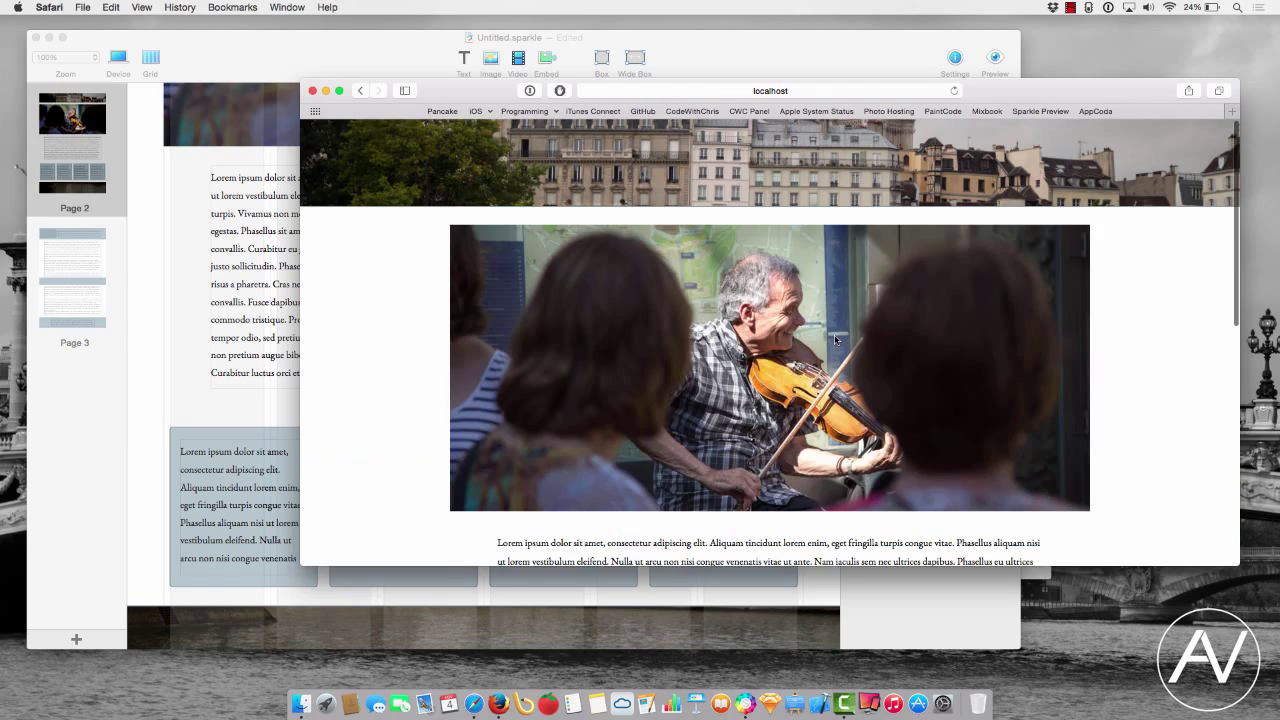
pyautogui.scroll(-10, 836, 345)
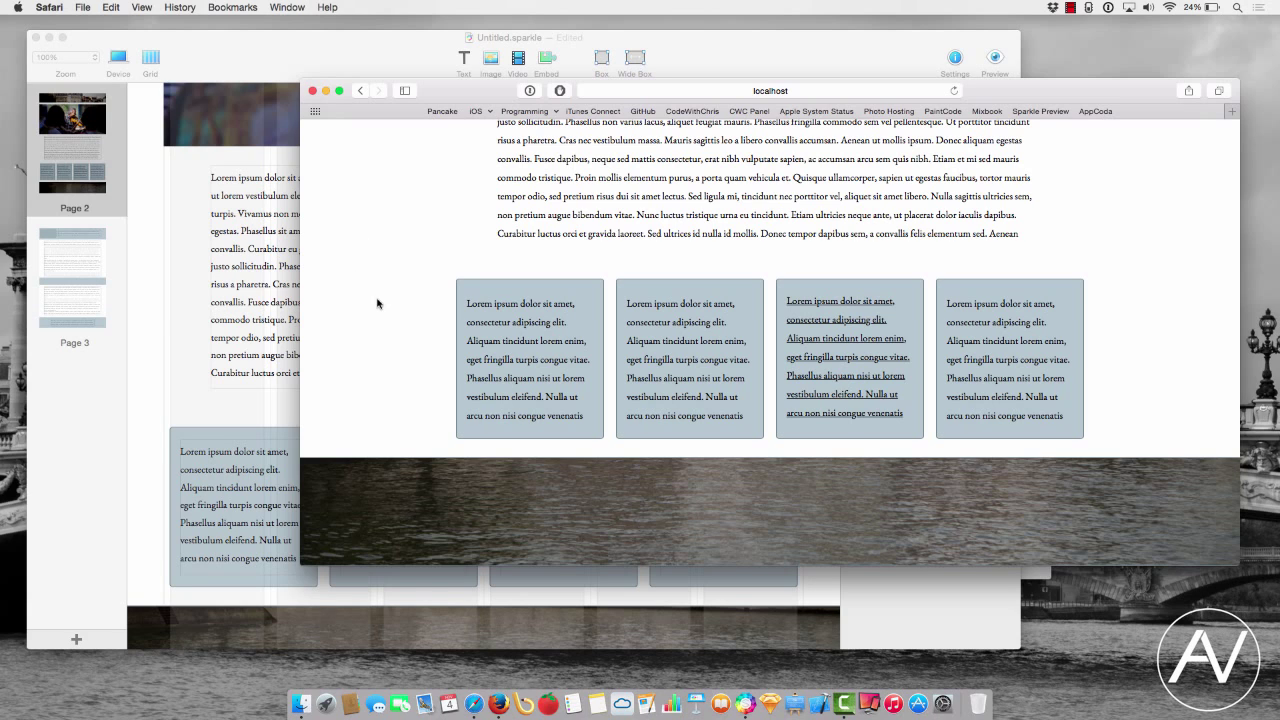
# - Switch to Sparkle and make the live preview available to computers and mobile devices on the local network
pyautogui.click(168, 318)
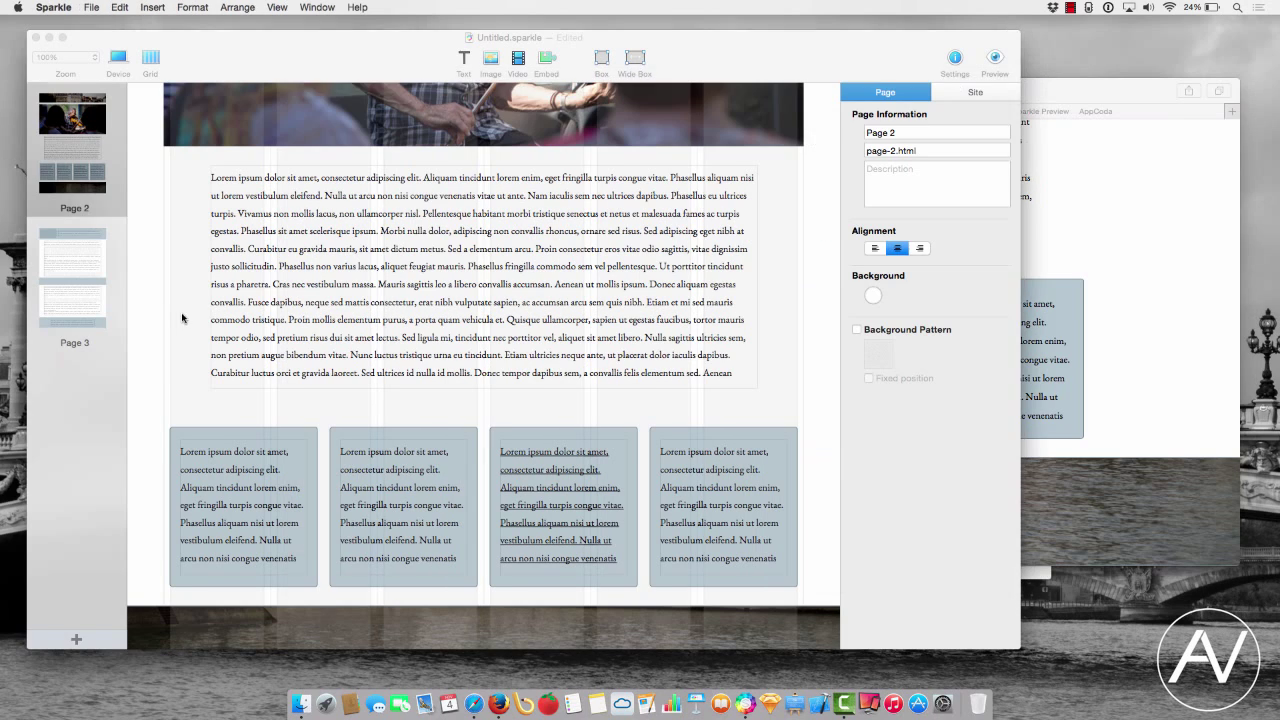
pyautogui.scroll(10, 378, 280)
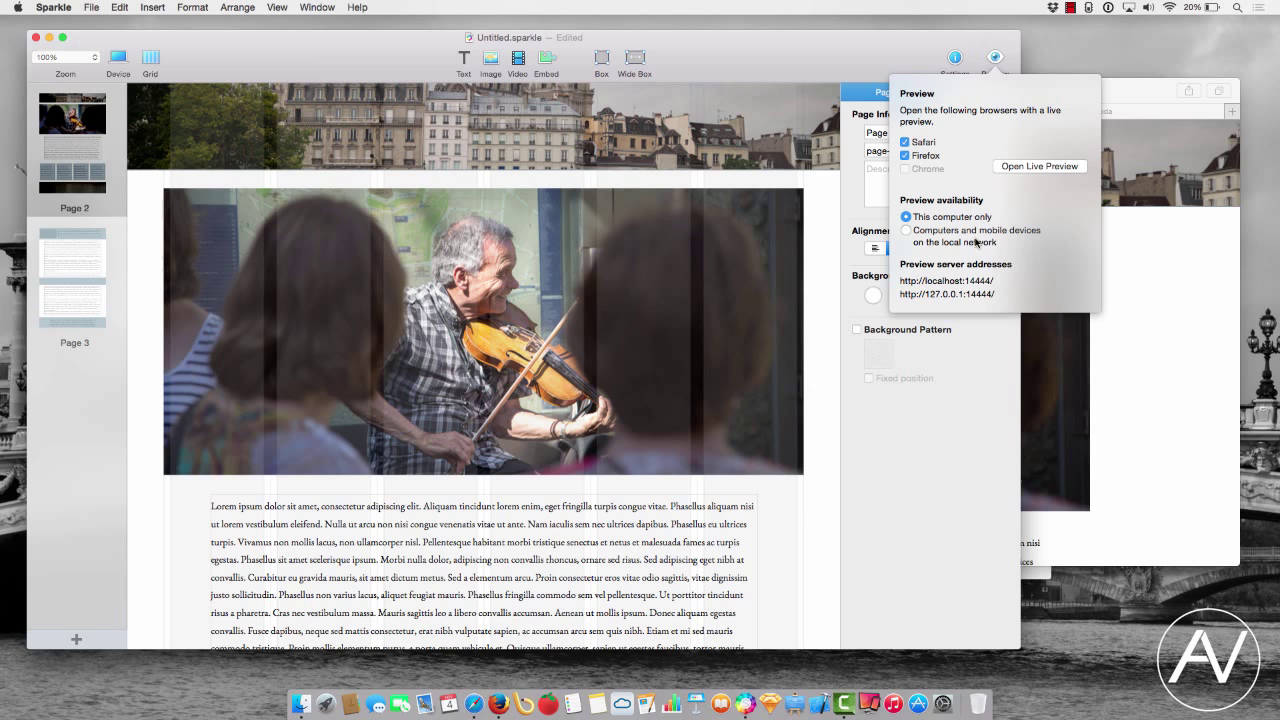
pyautogui.click(906, 232)
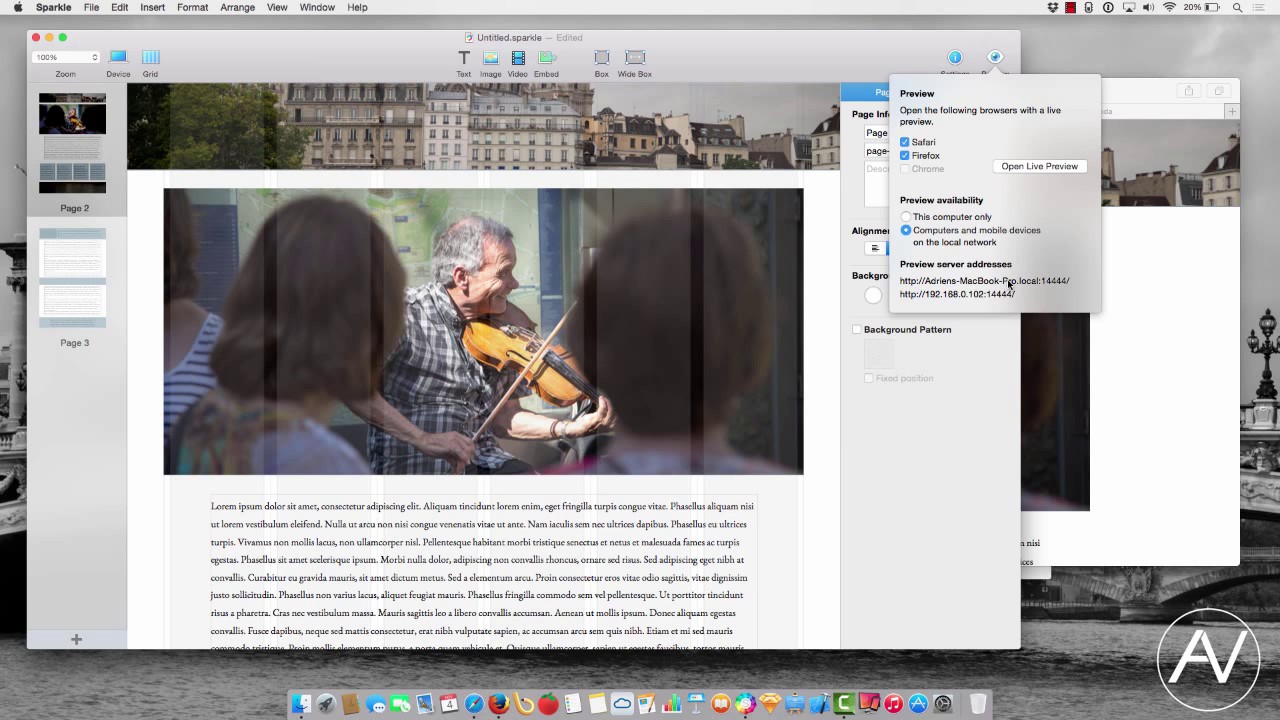
pyautogui.click(914, 384)
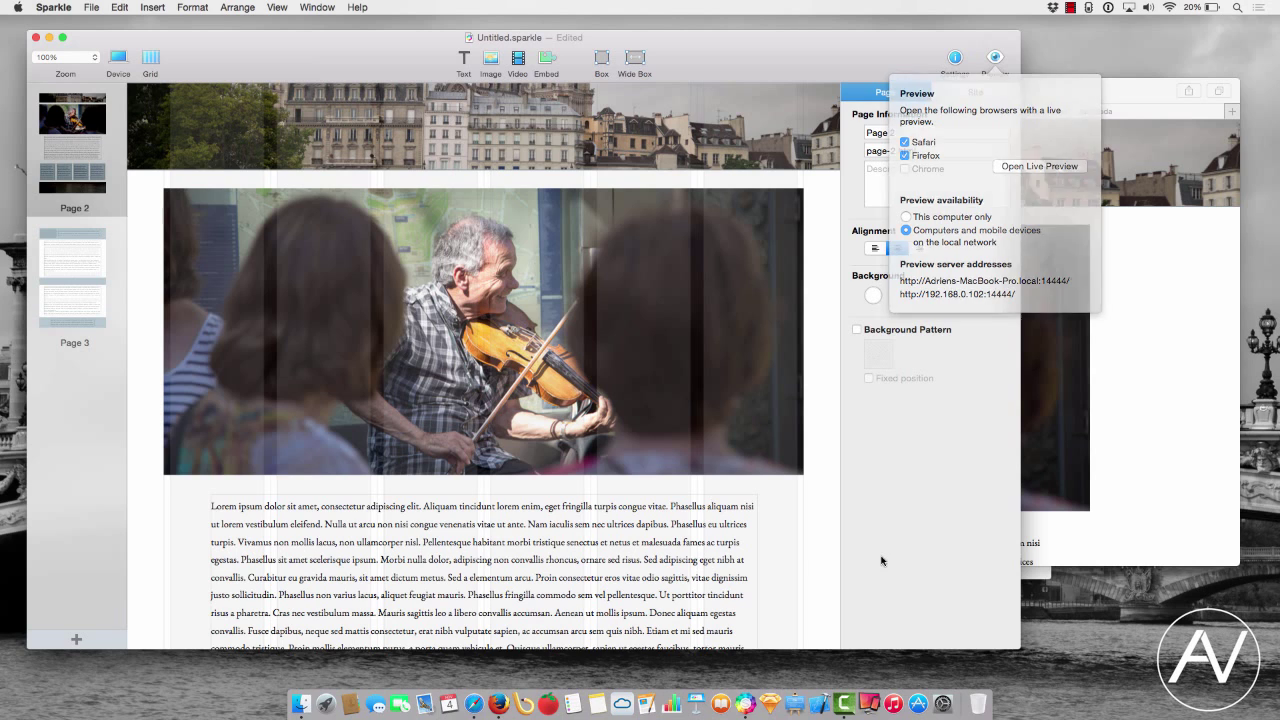
# - Switch to Reflector, allow automatic update checks and bring up the mirrored iPad screen
pyautogui.click(868, 703)
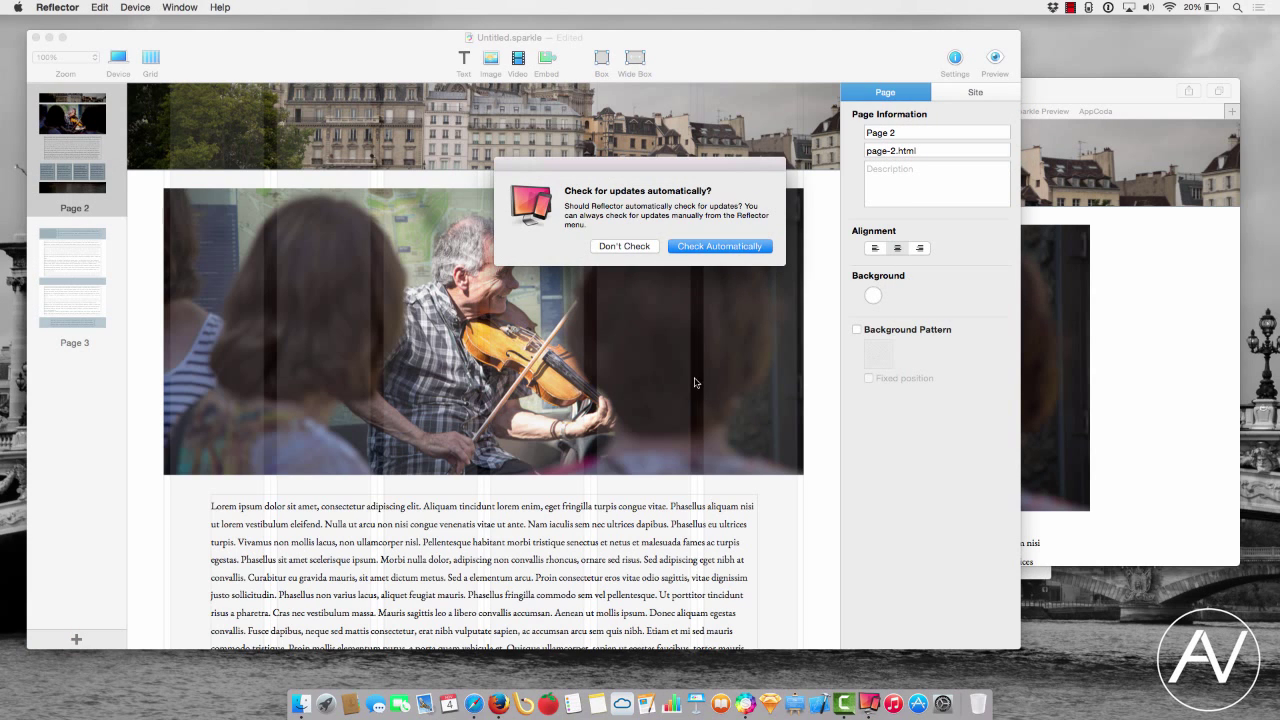
pyautogui.click(691, 246)
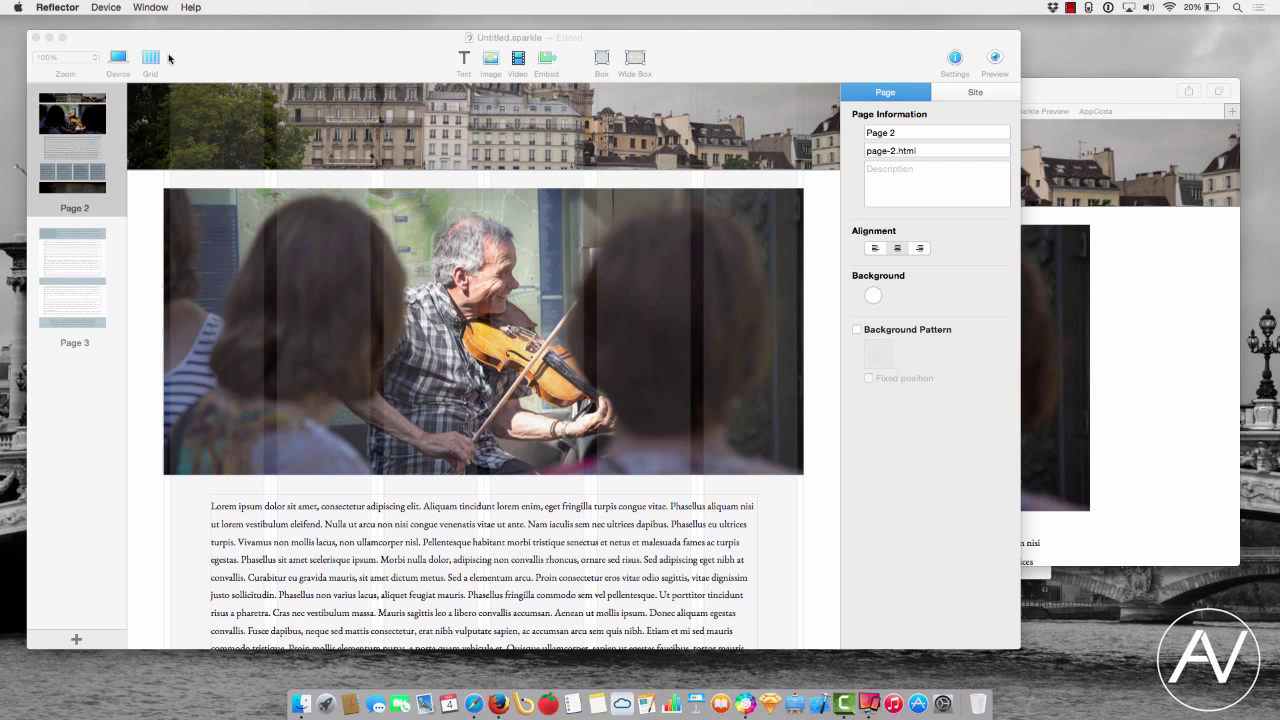
pyautogui.click(66, 6)
pyautogui.moveTo(68, 76)
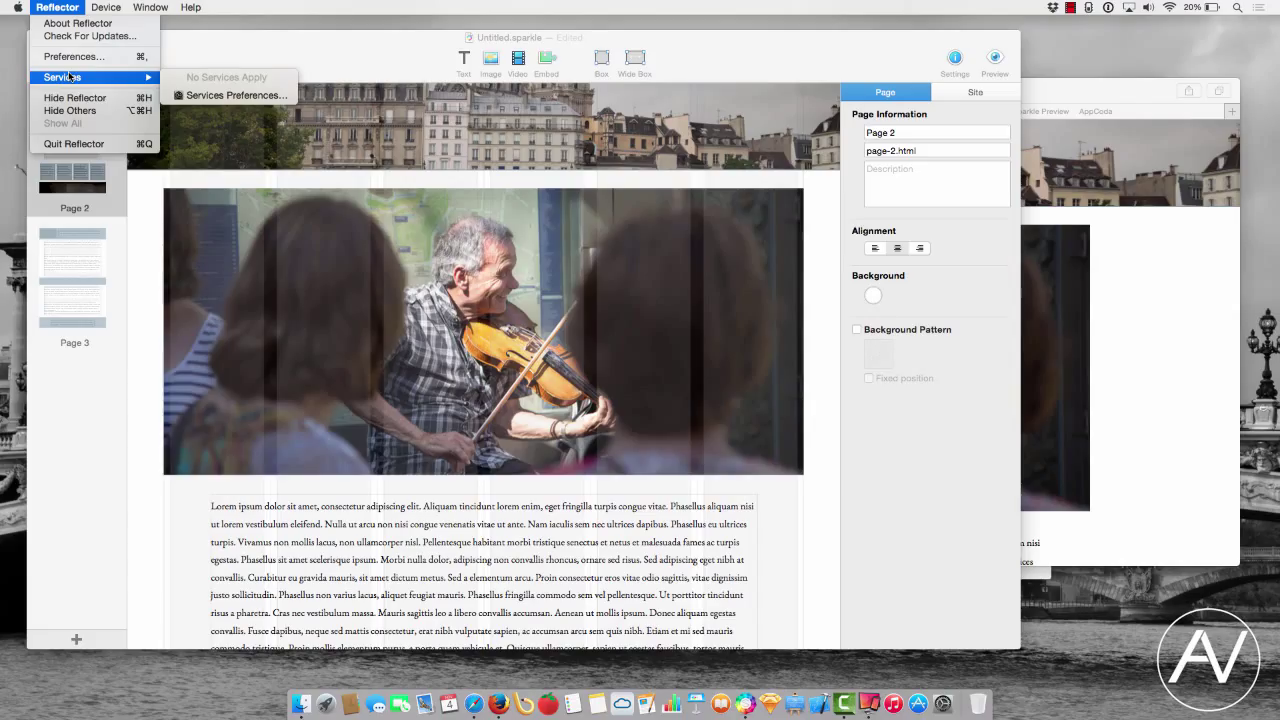
pyautogui.click(677, 37)
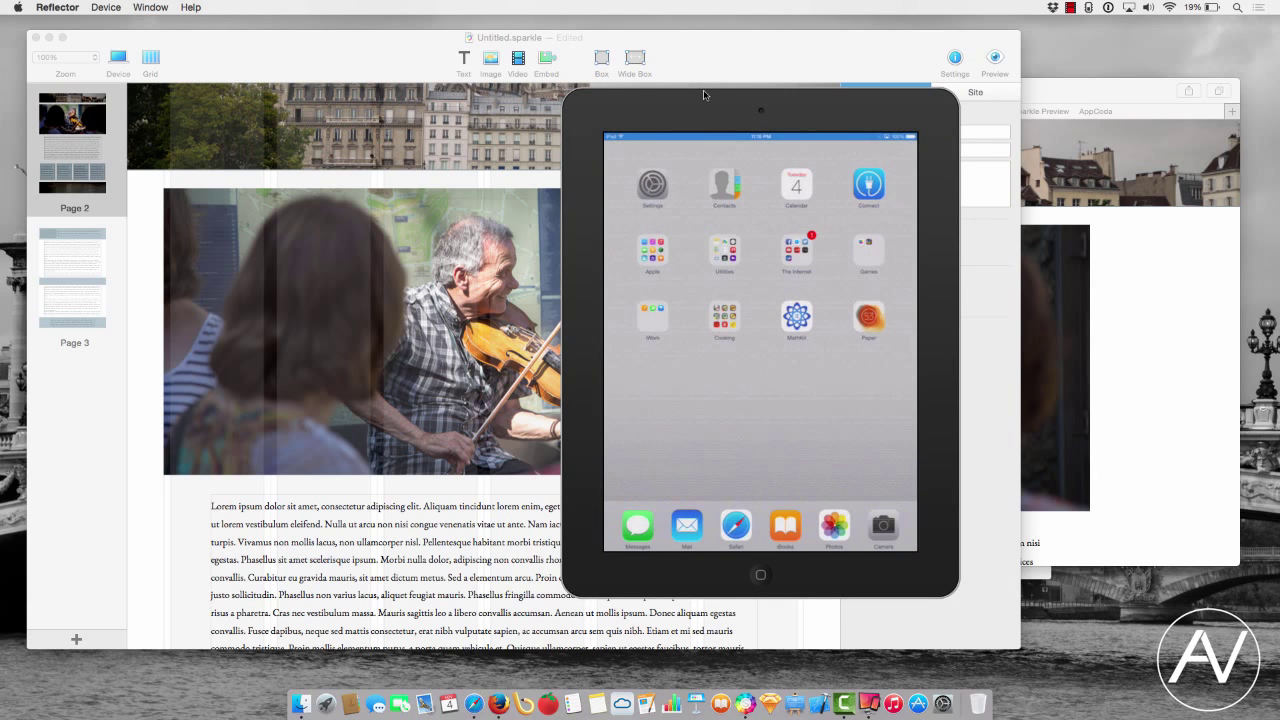
# - Consult the local-network preview server addresses in Sparkle and place Reflector's mirrored iPad window beside the page
pyautogui.moveTo(704, 94); pyautogui.dragTo(890, 126)
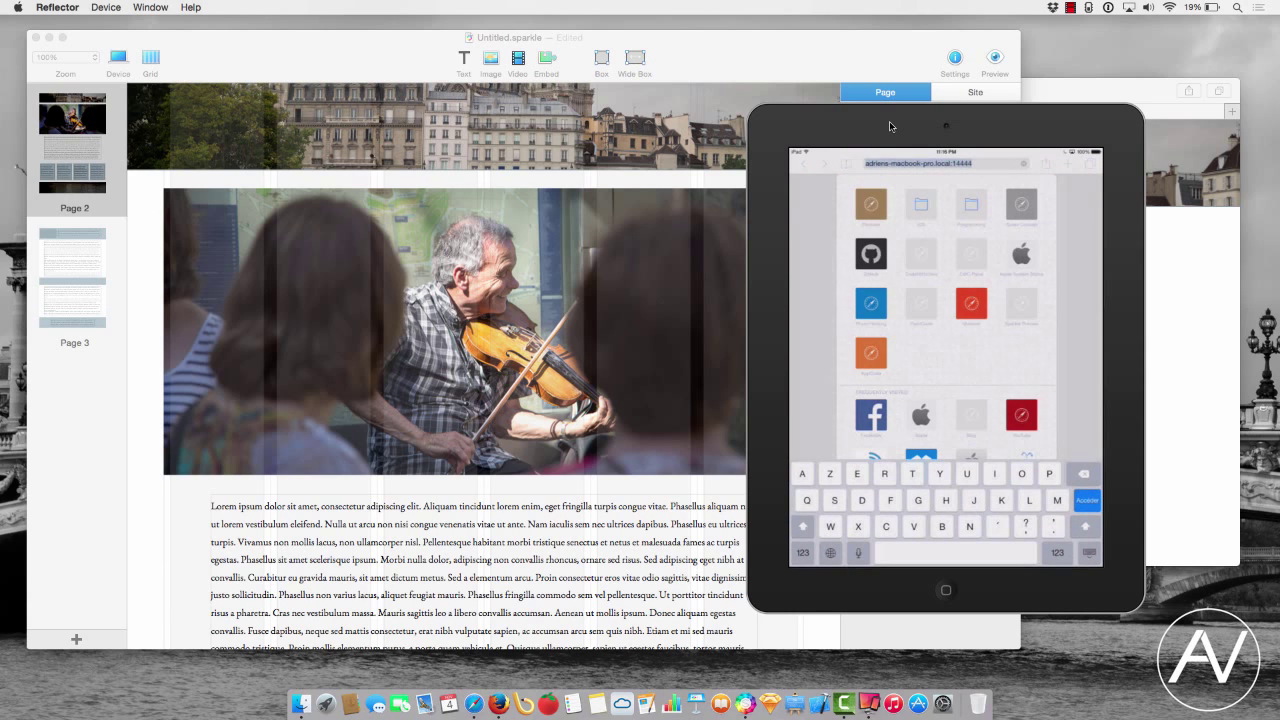
pyautogui.moveTo(890, 126); pyautogui.dragTo(522, 124)
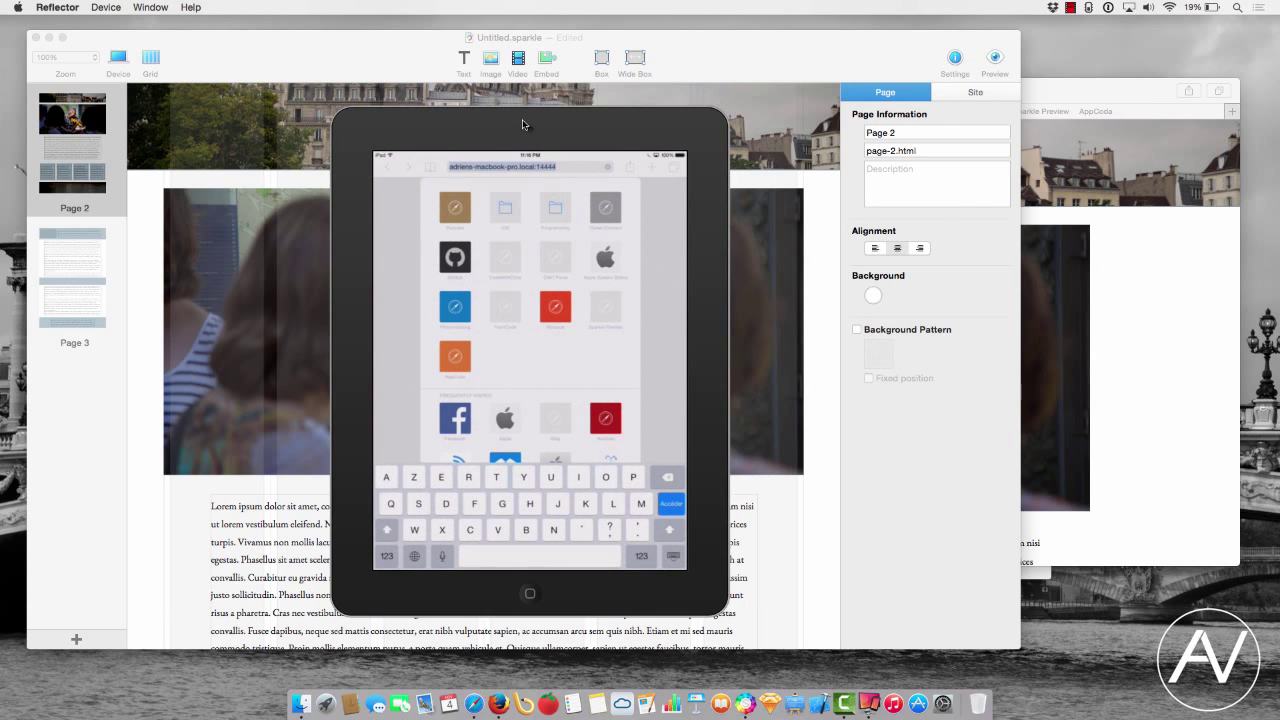
pyautogui.click(995, 57)
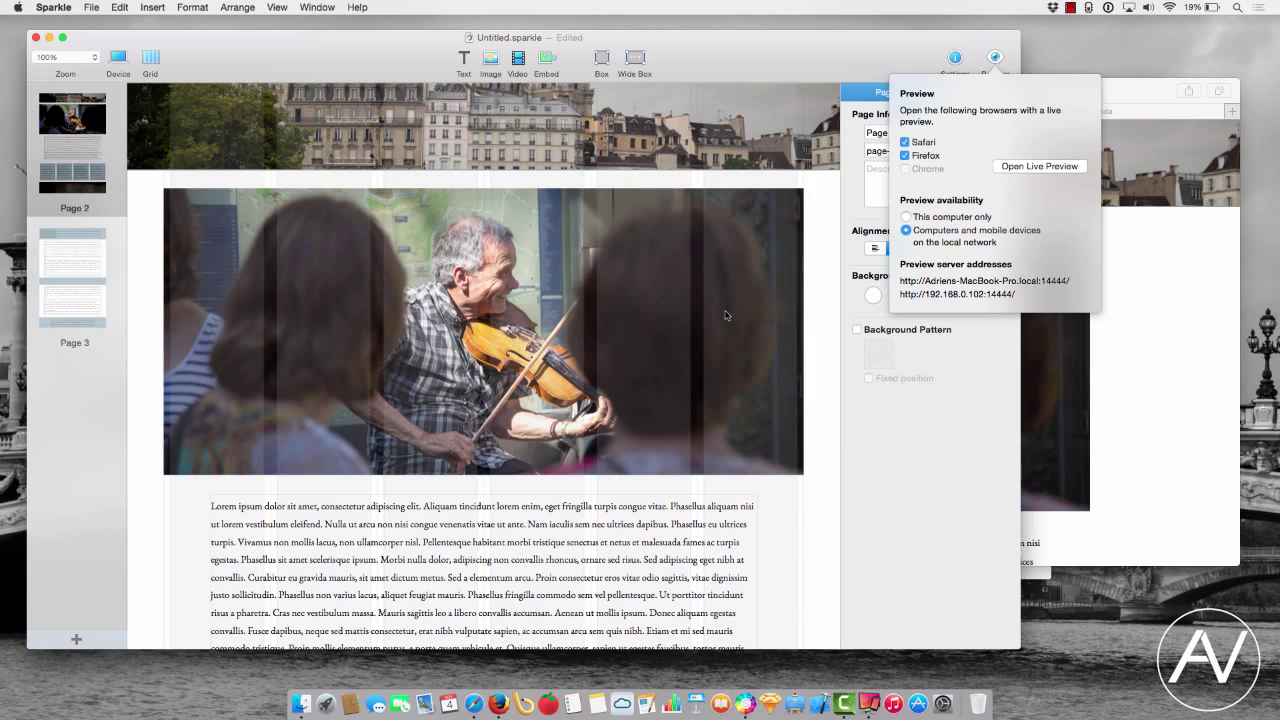
pyautogui.hotkey('ctrl', 'Up')
pyautogui.click(128, 245)
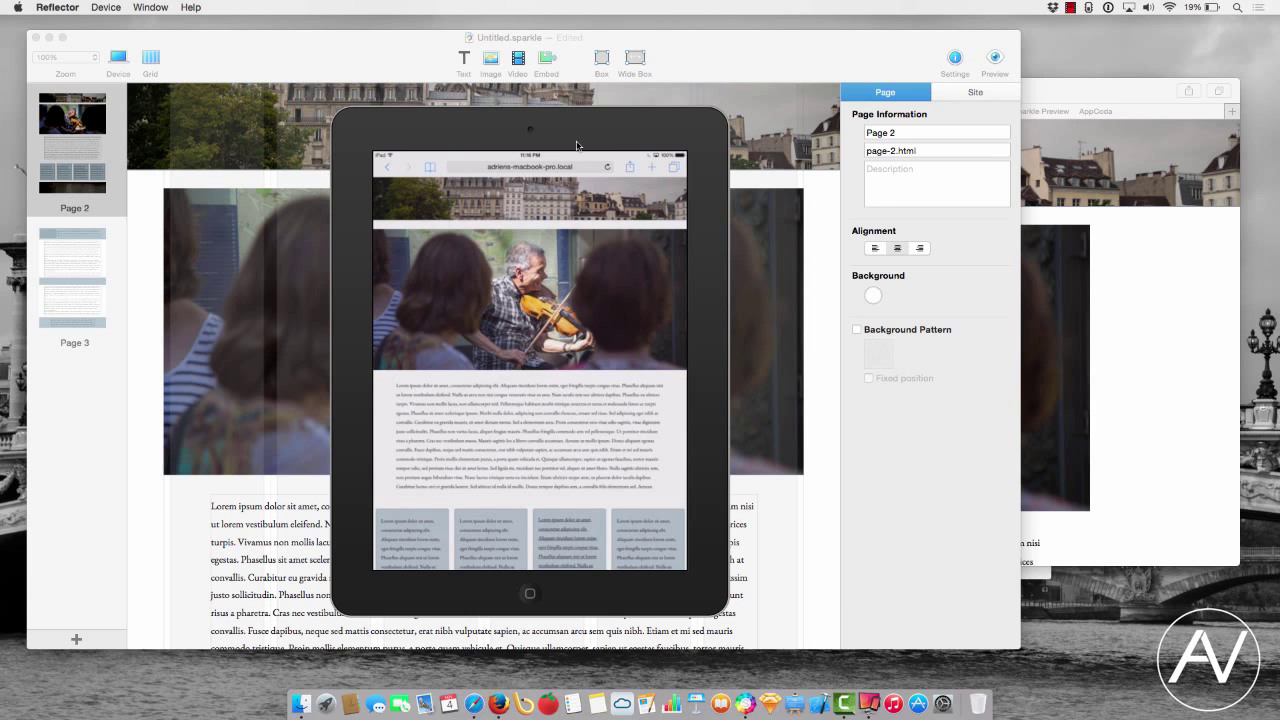
pyautogui.moveTo(576, 144); pyautogui.dragTo(1107, 156)
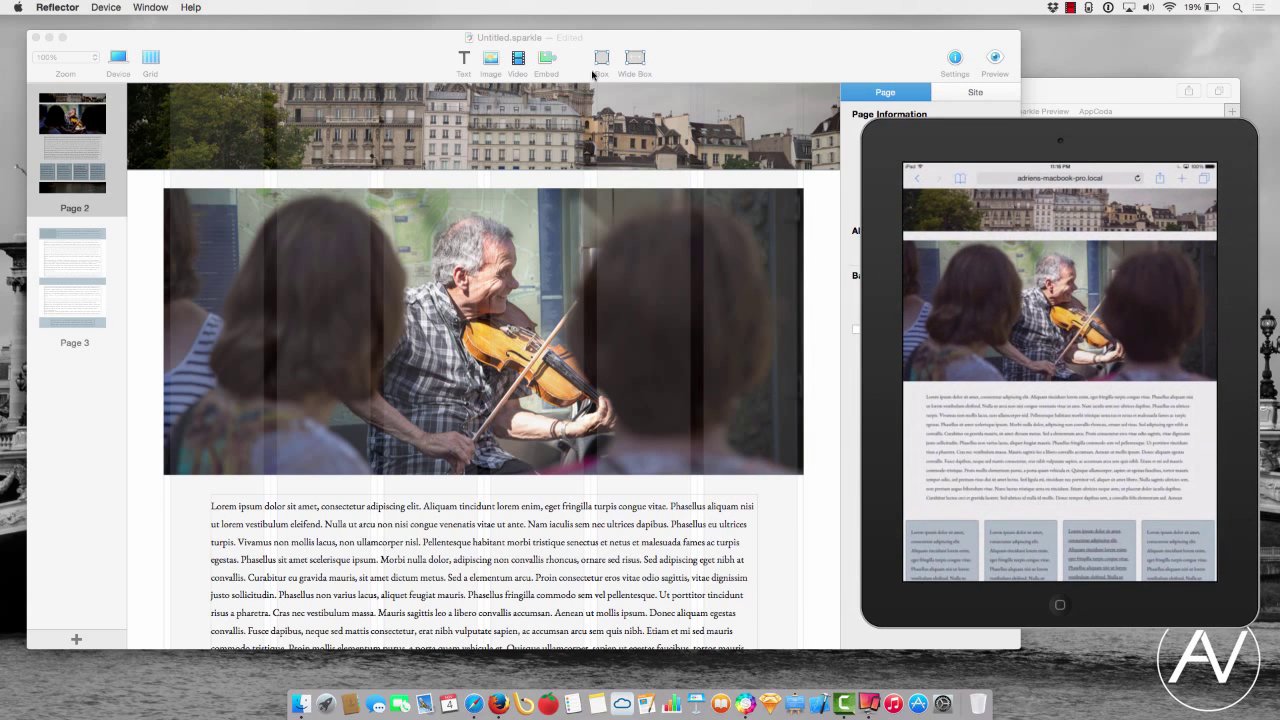
# - Switch to Sparkle, align the header box's Paris-5270.jpg background to the top and check it on the mirrored iPad
pyautogui.click(531, 101)
pyautogui.click(617, 126)
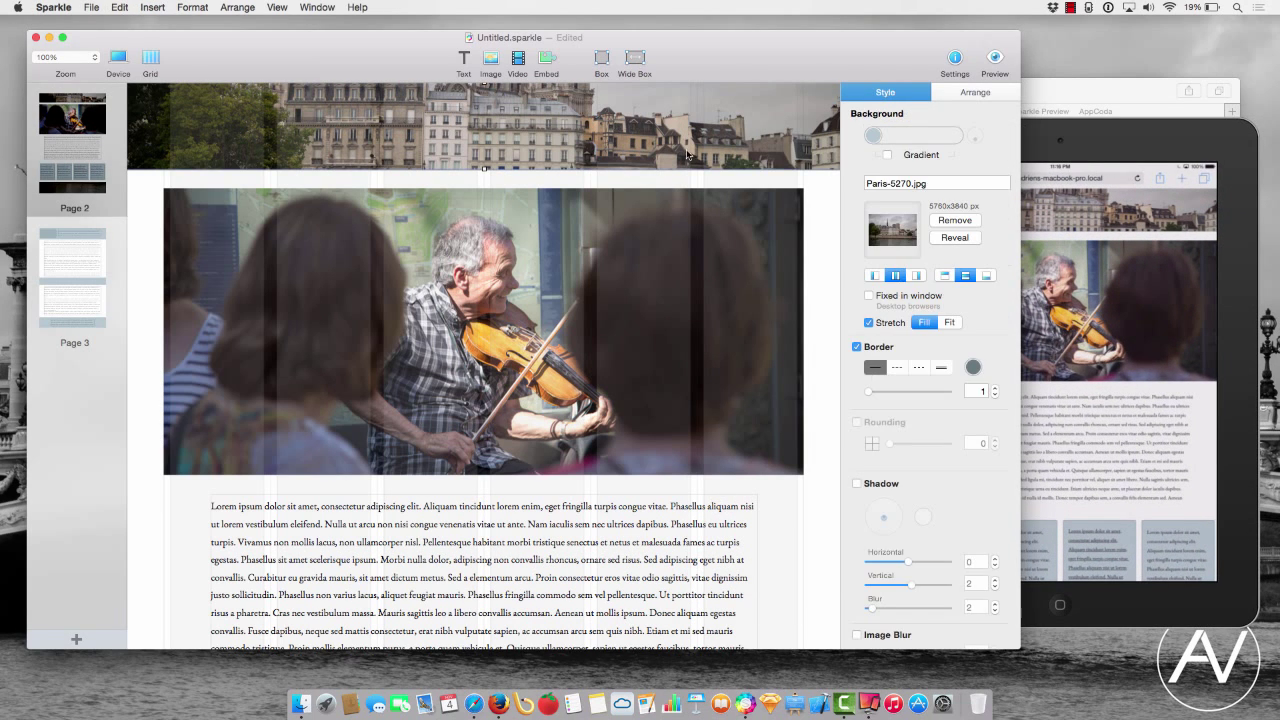
pyautogui.click(944, 276)
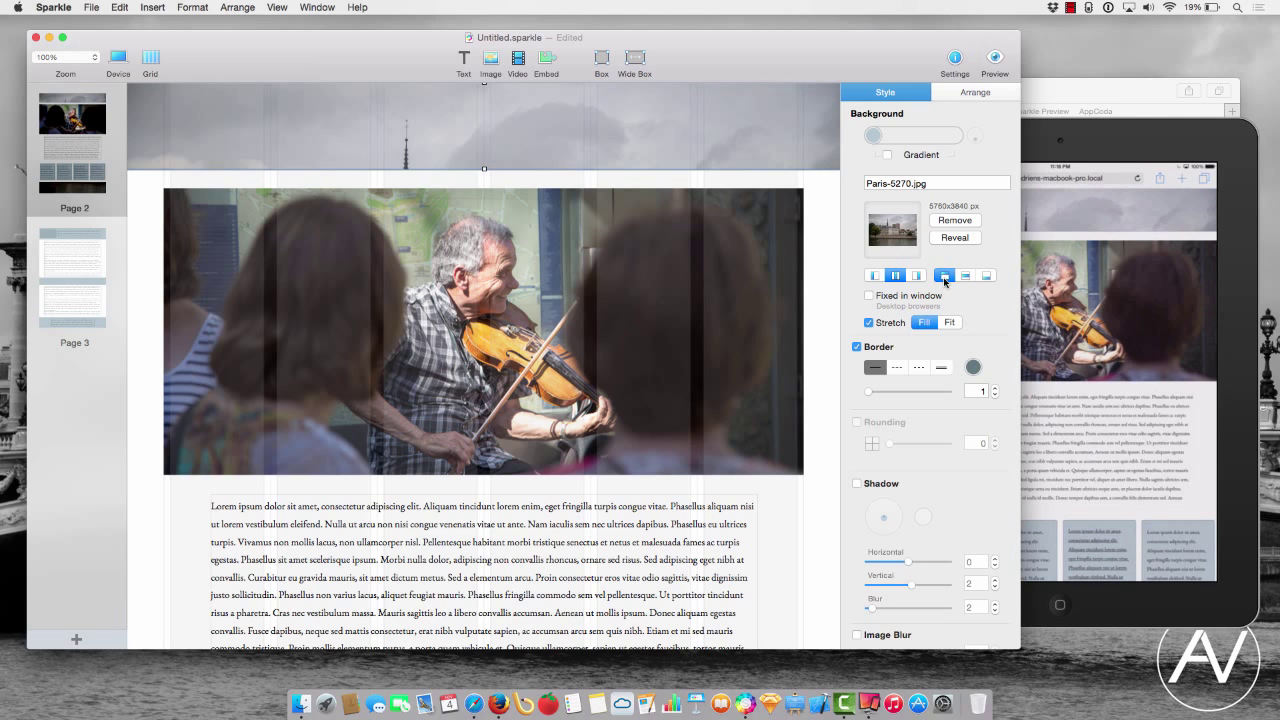
pyautogui.click(1093, 287)
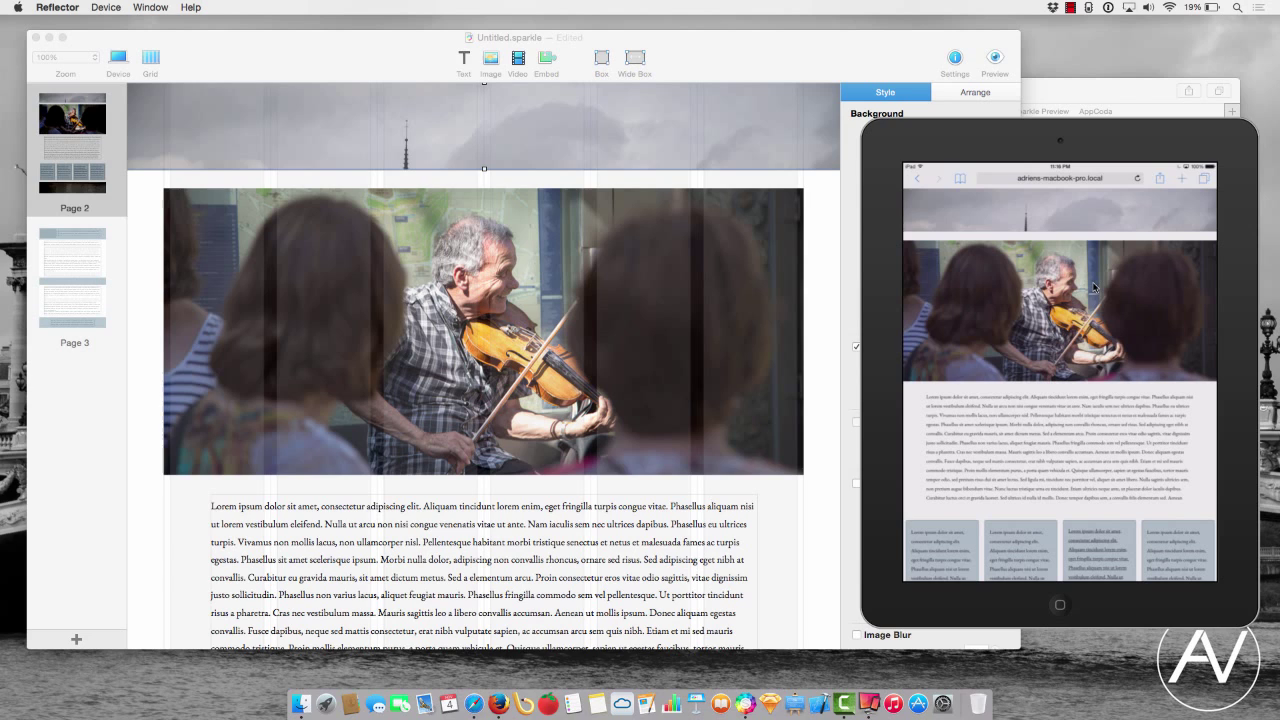
# - Return to Sparkle, centre the header box's background image vertically and check the live preview in Reflector
pyautogui.click(800, 157)
pyautogui.click(966, 276)
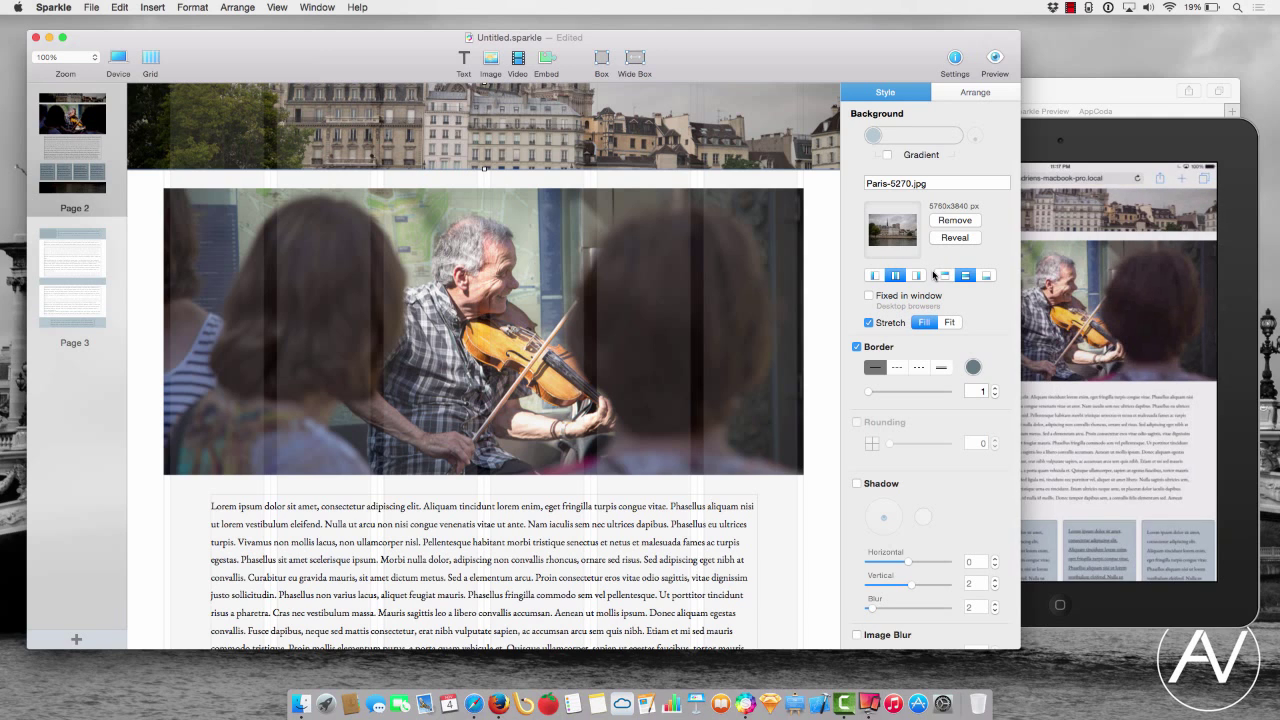
pyautogui.click(1177, 140)
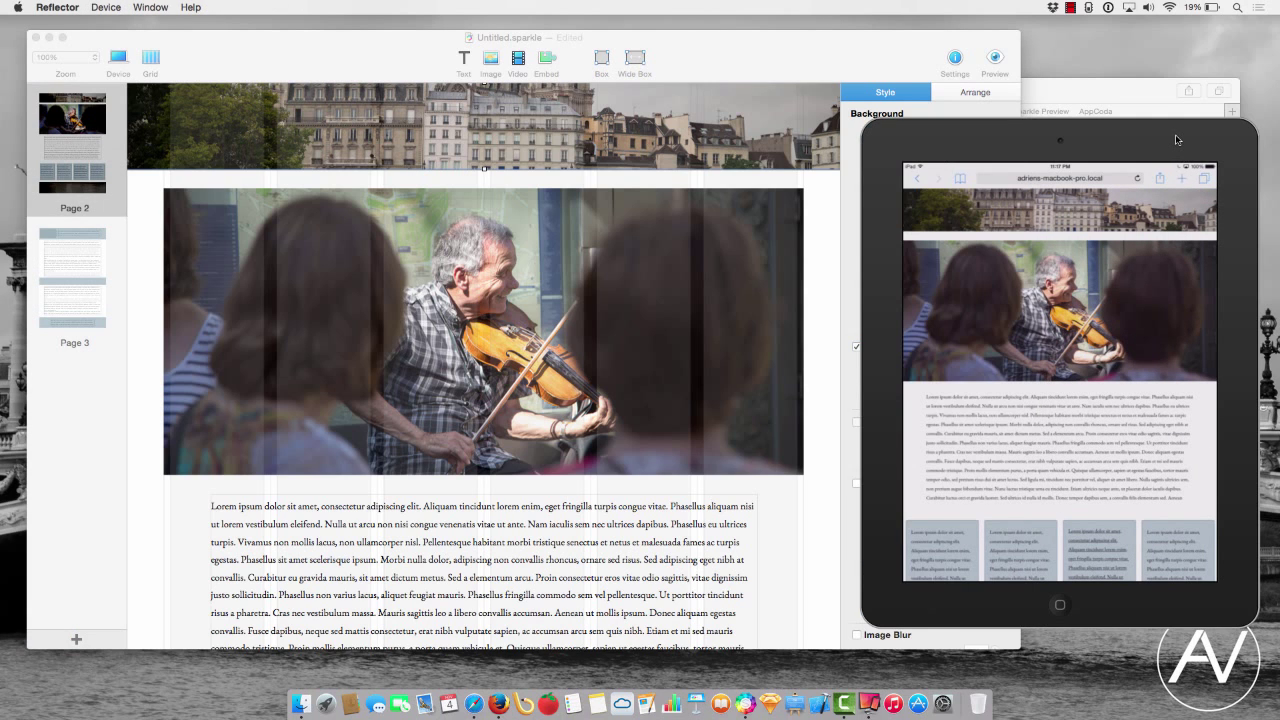
# - Change the mirrored device's frame skin to iPad mini - White and reposition its window
pyautogui.moveTo(1177, 140); pyautogui.dragTo(927, 116)
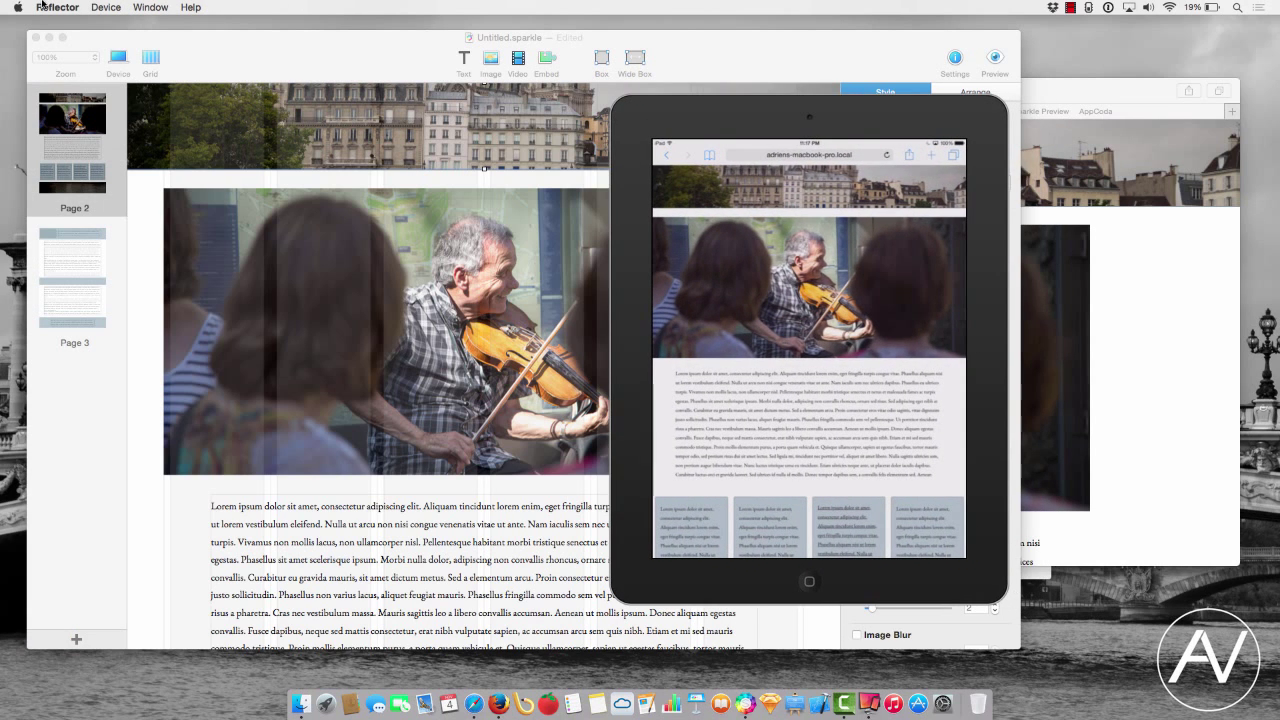
pyautogui.click(80, 7)
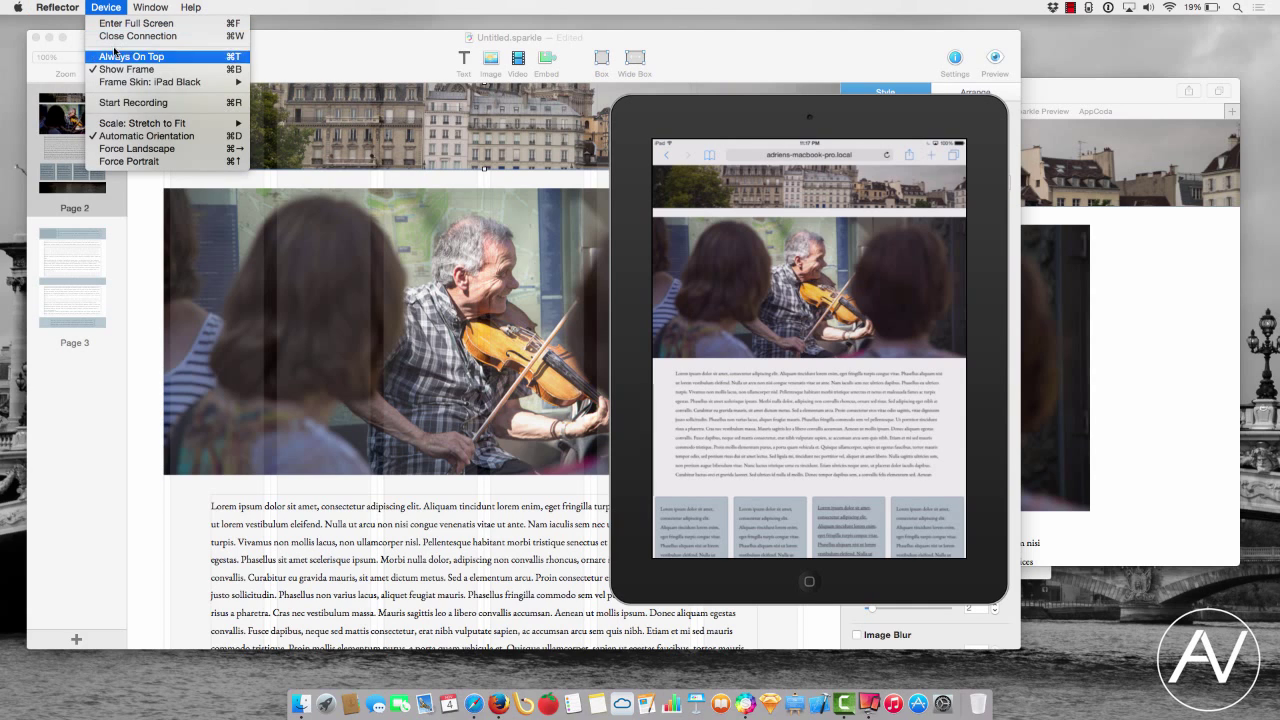
pyautogui.moveTo(198, 87)
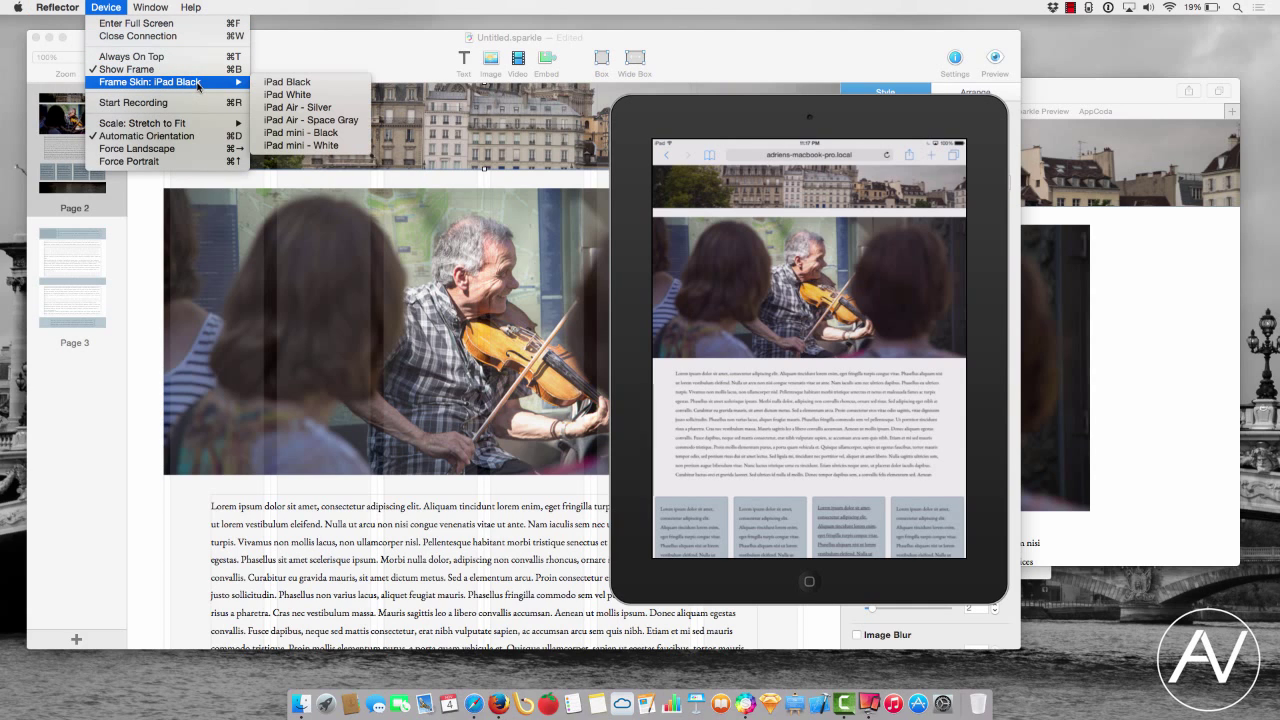
pyautogui.click(314, 145)
pyautogui.moveTo(739, 121); pyautogui.dragTo(869, 109)
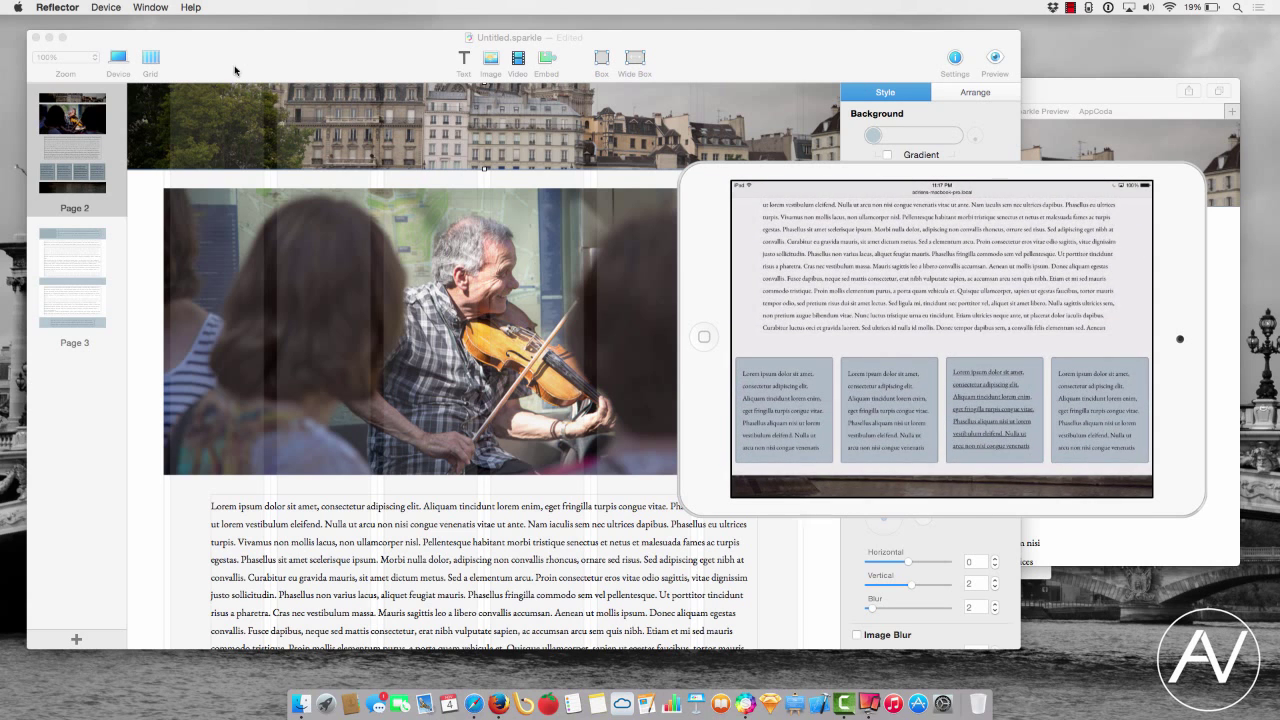
# - Switch to Sparkle and review the supported device layouts, including PCs and landscape tablets
pyautogui.click(120, 64)
pyautogui.click(120, 64)
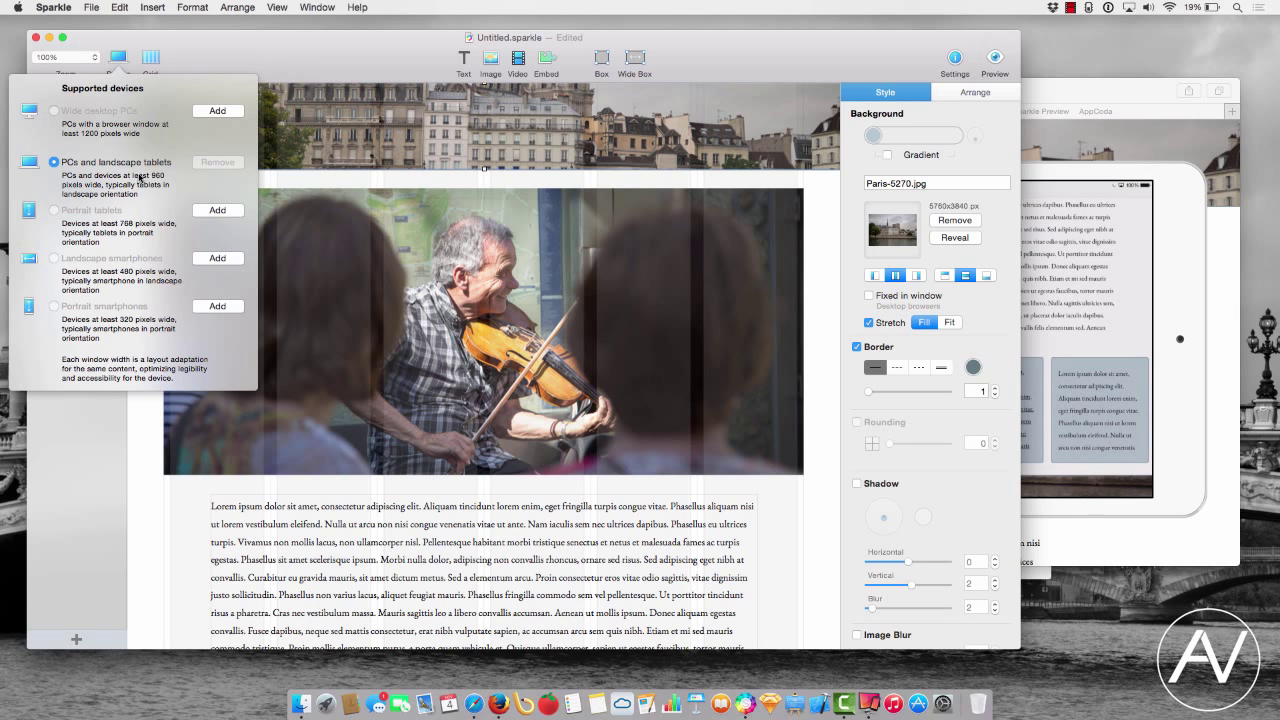
pyautogui.click(211, 70)
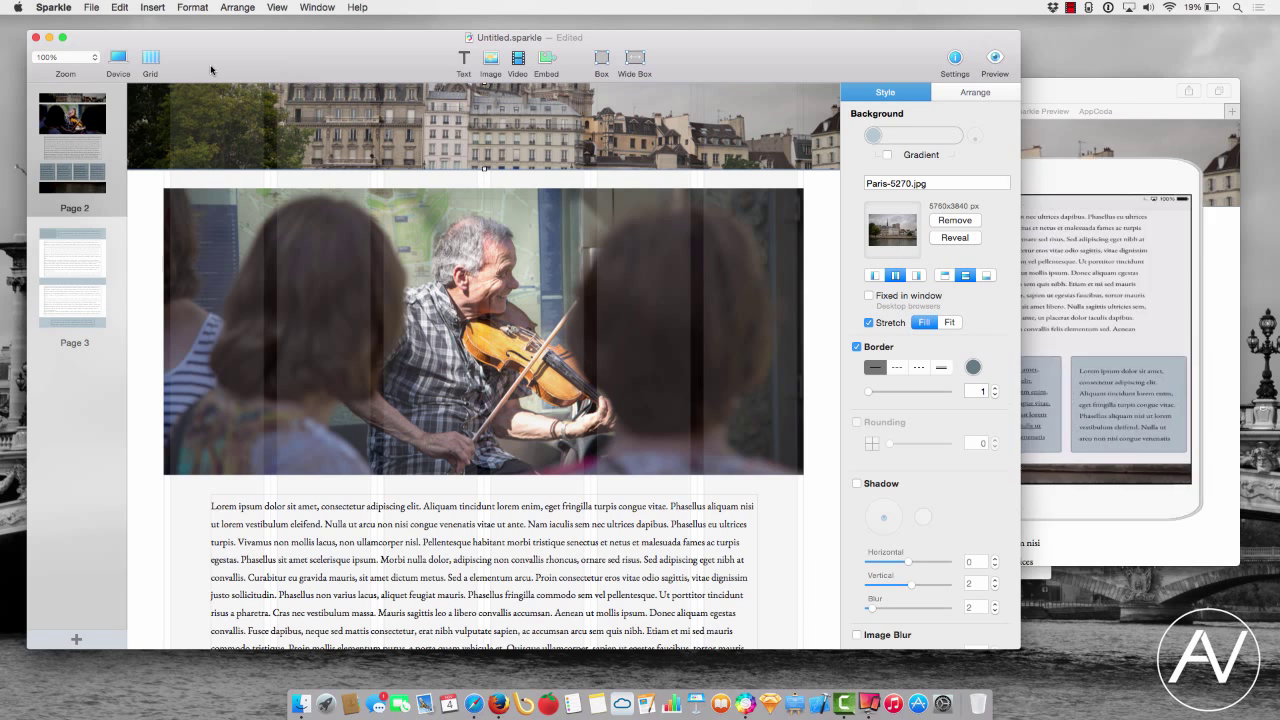
# - Switch to Reflector and reposition the mirrored iPad to examine Page 2 in portrait and landscape orientation
pyautogui.click(1080, 228)
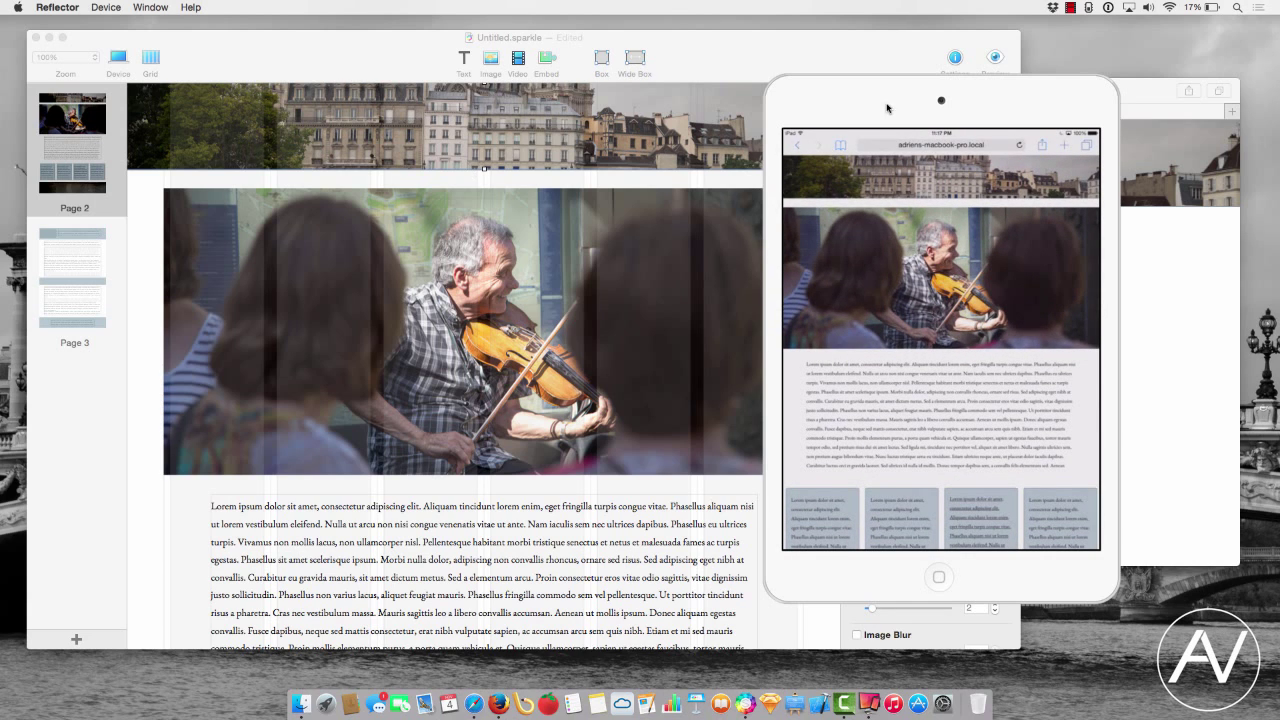
pyautogui.moveTo(886, 103); pyautogui.dragTo(737, 121)
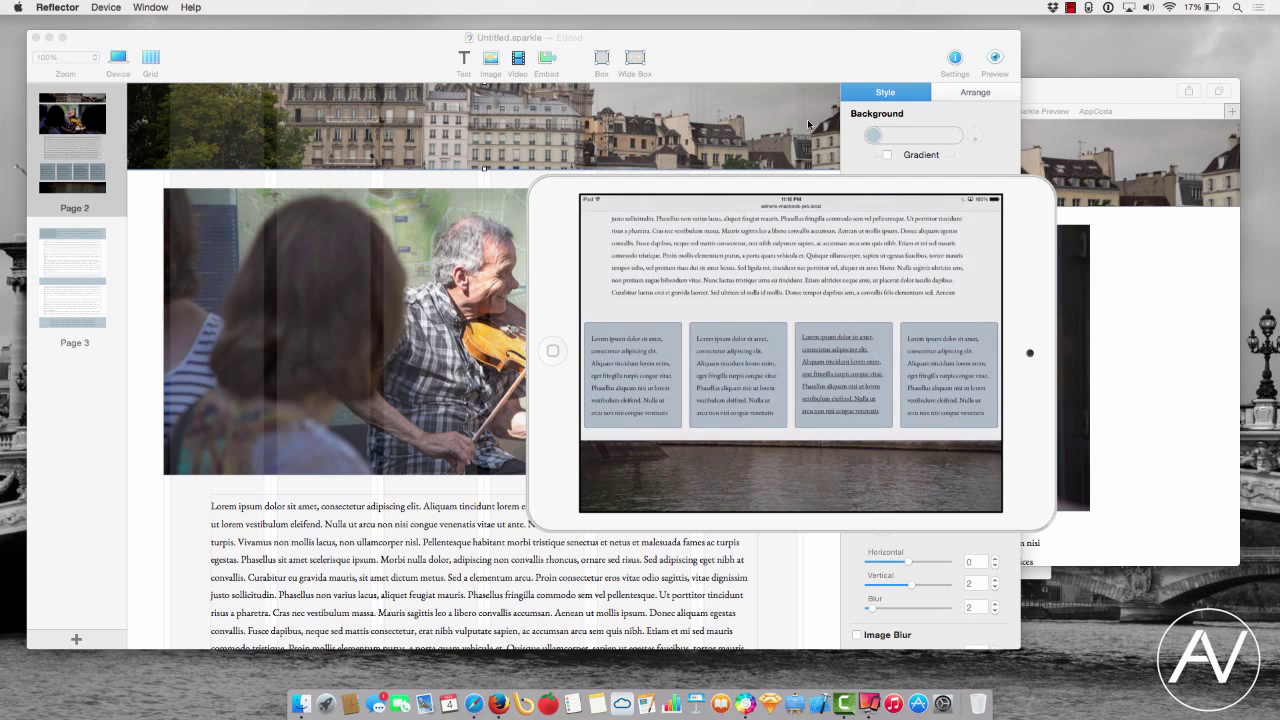
# - Switch to Sparkle and review the live preview's network availability and server addresses
pyautogui.click(994, 58)
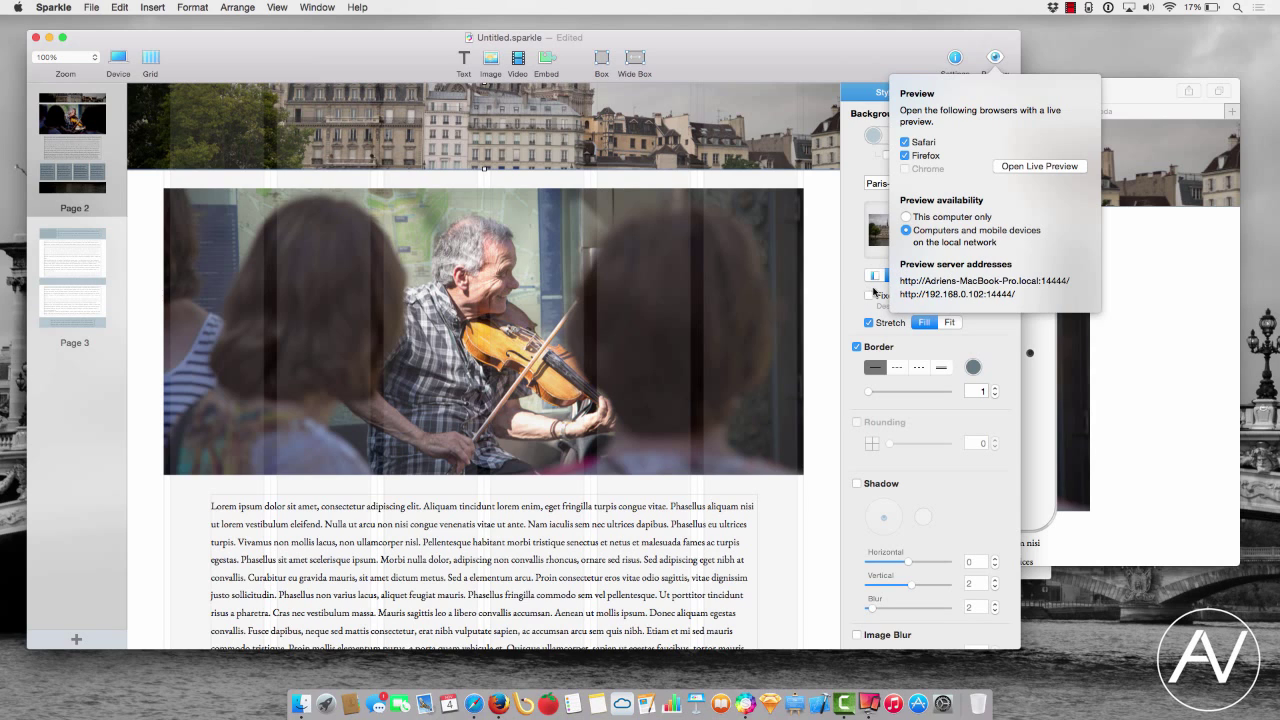
pyautogui.click(695, 316)
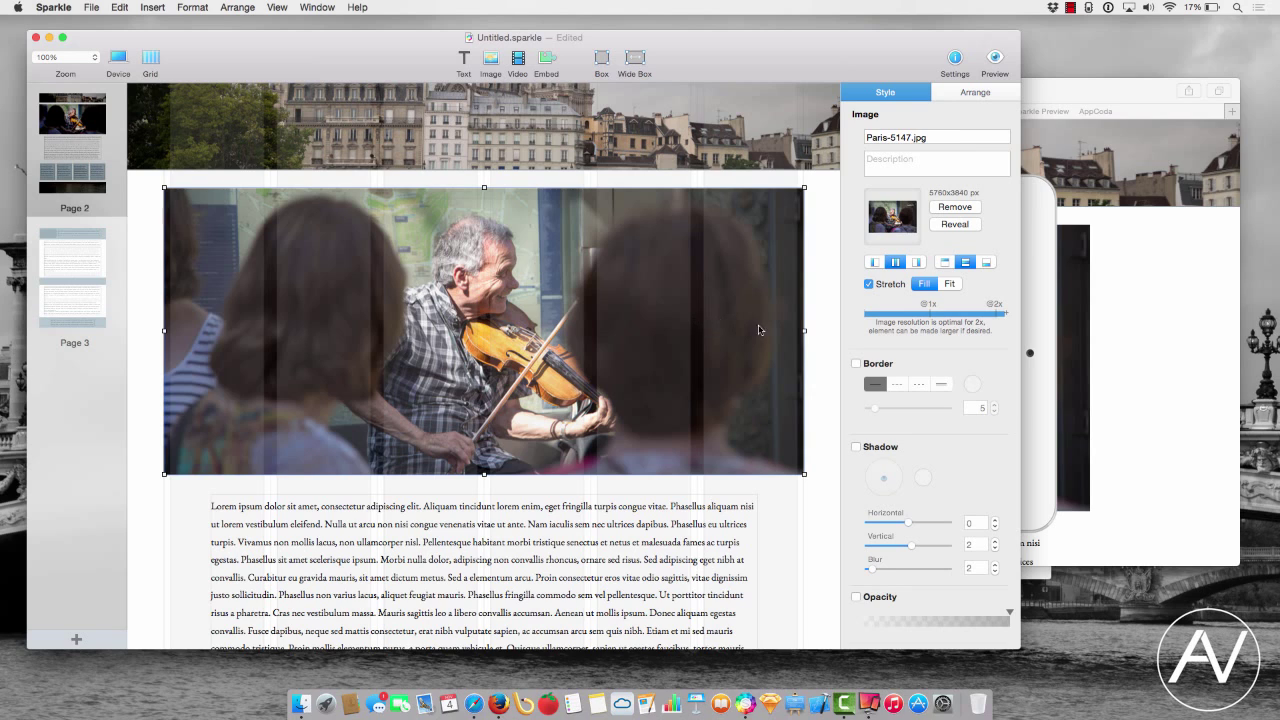
pyautogui.click(995, 57)
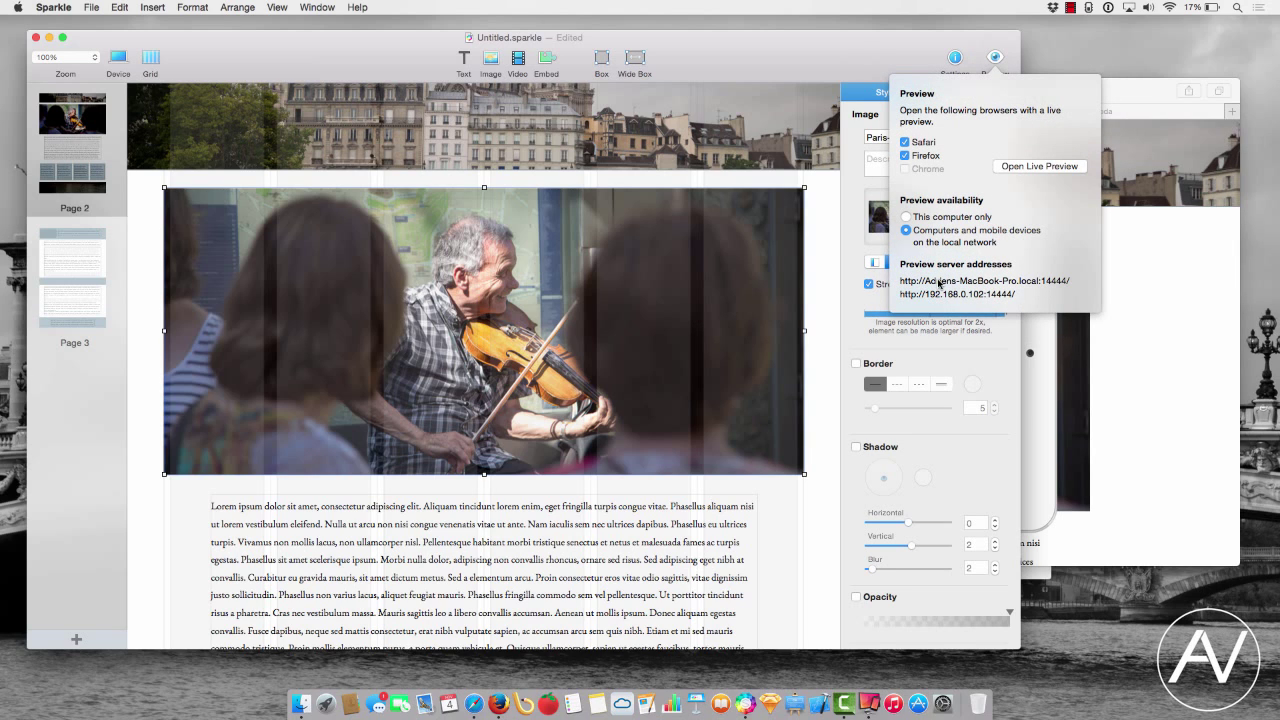
pyautogui.click(831, 254)
# - Examine the lower part of Page 2 in Sparkle and compare the page with the mirrored iPad preview in Reflector
pyautogui.scroll(-5, 658, 332)
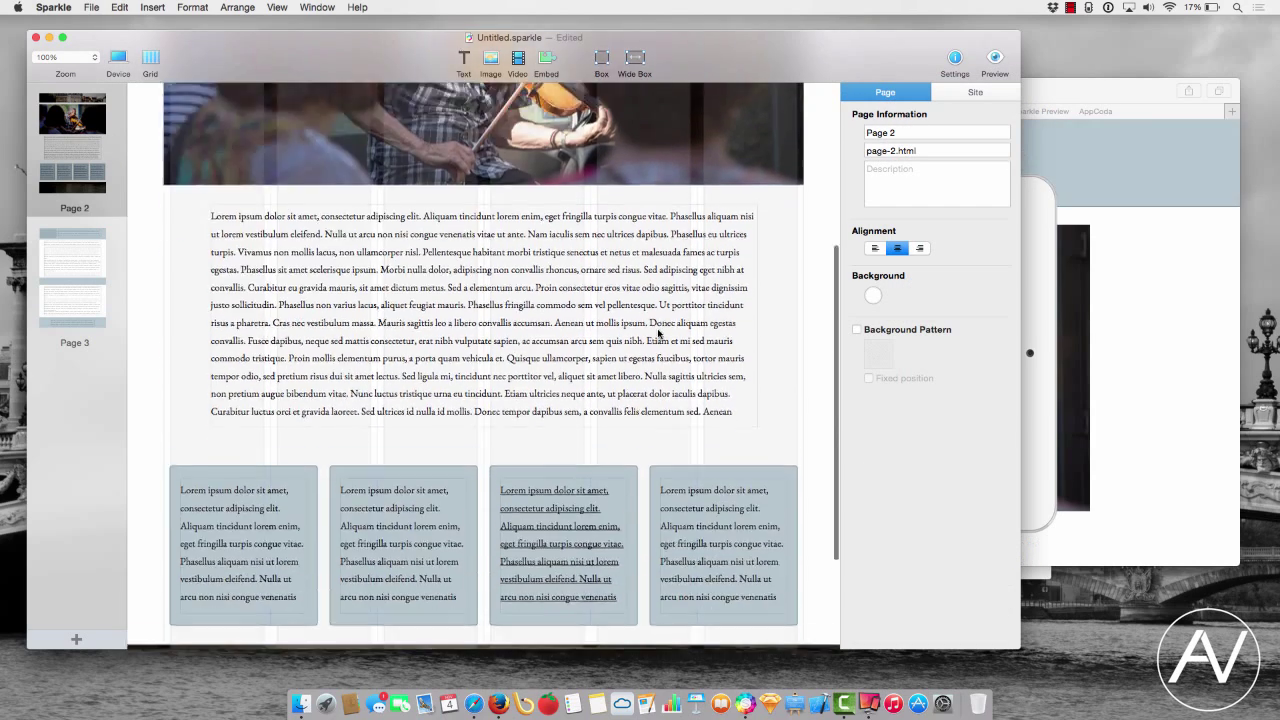
pyautogui.scroll(-3, 658, 332)
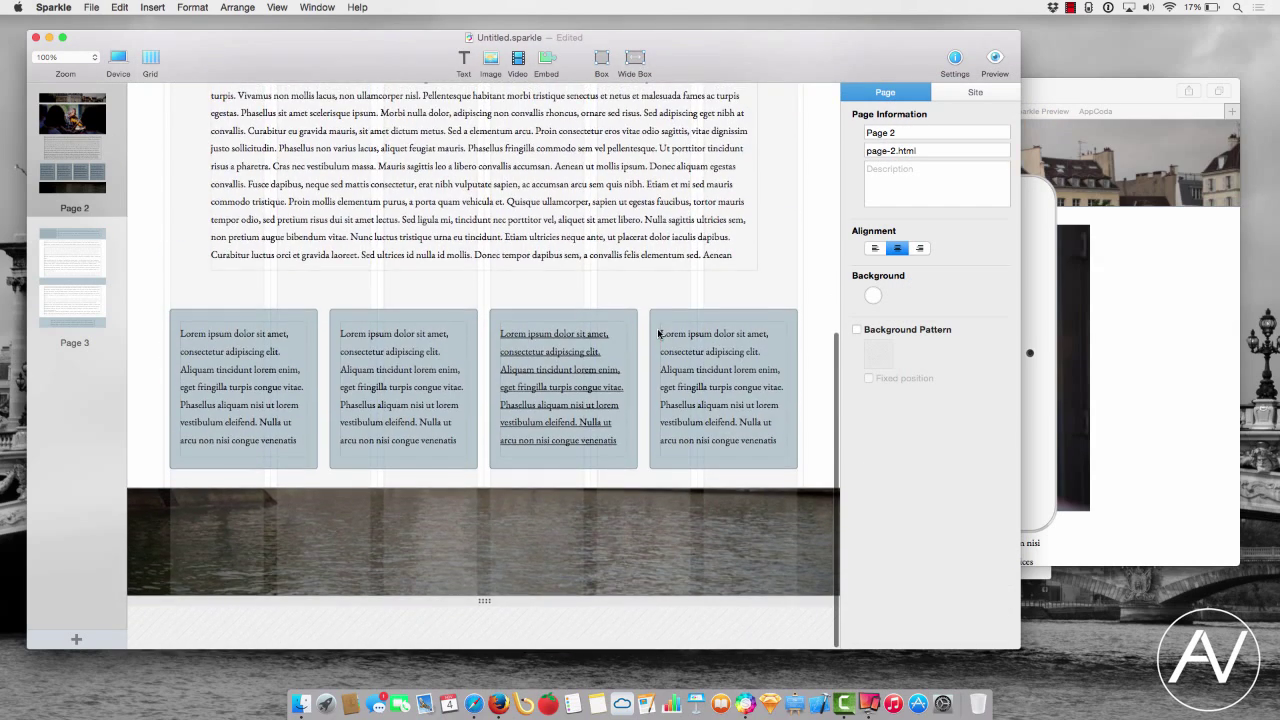
pyautogui.click(1037, 258)
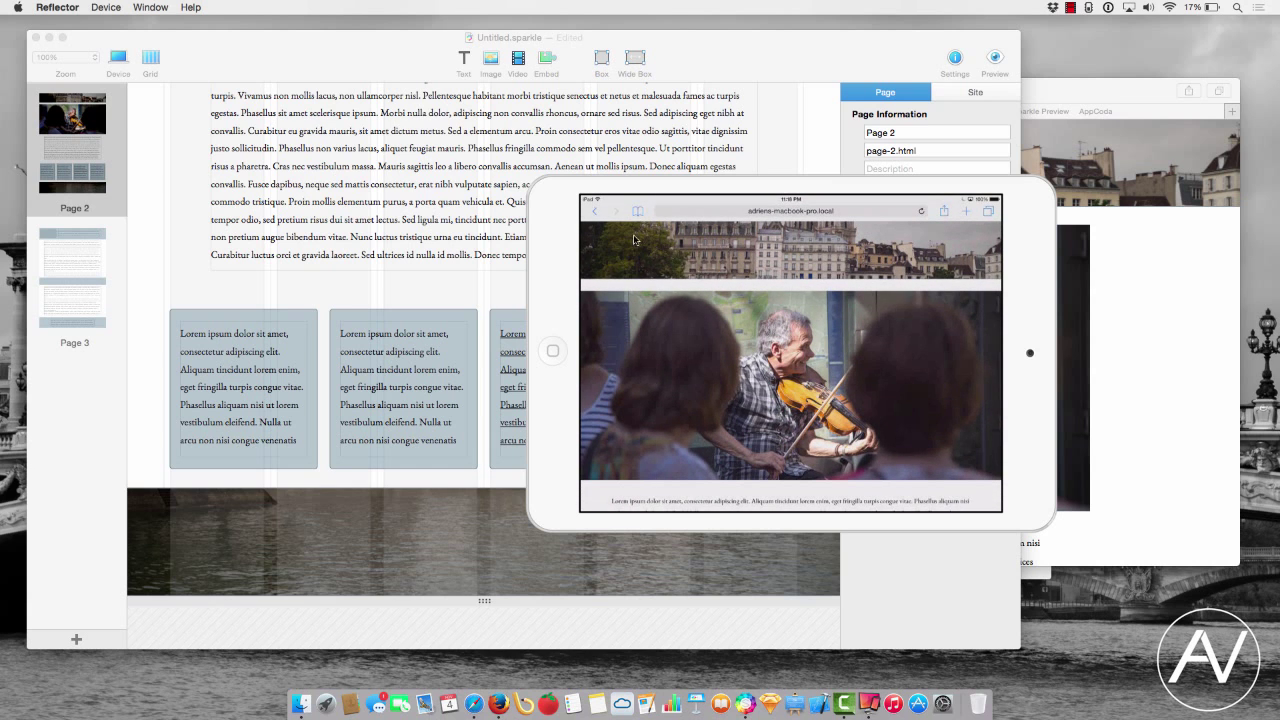
pyautogui.click(409, 219)
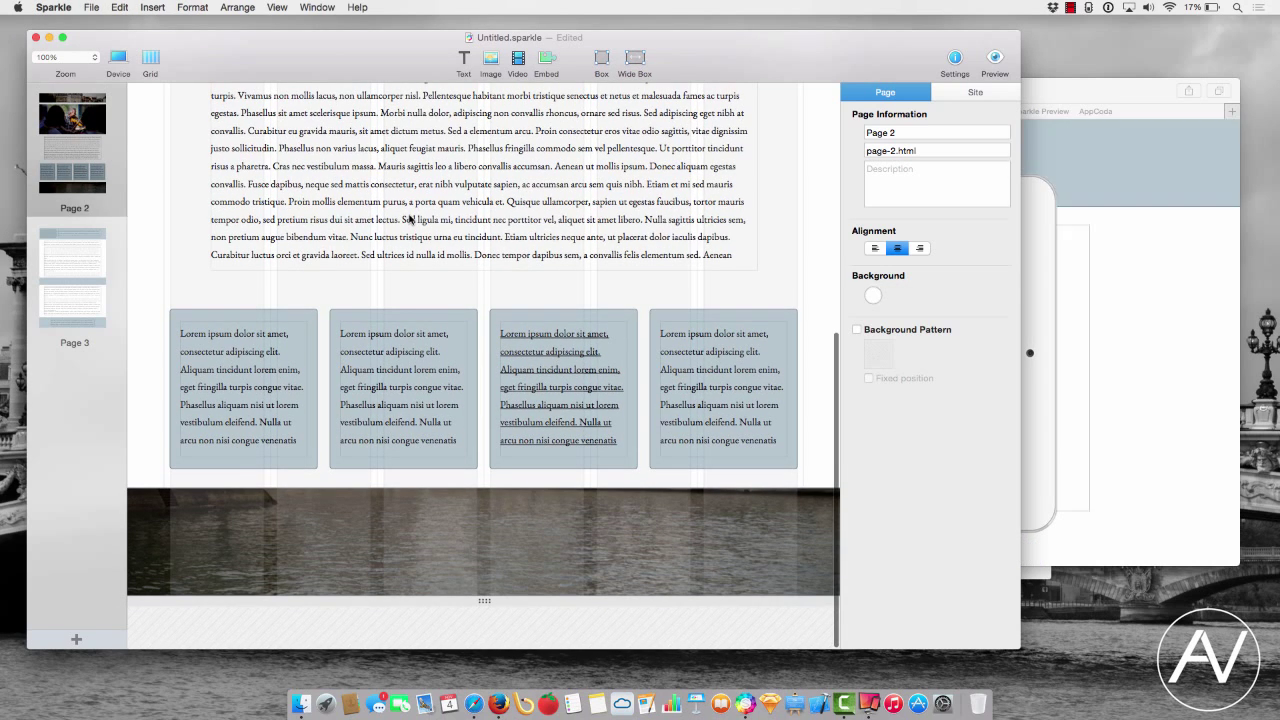
pyautogui.click(1022, 283)
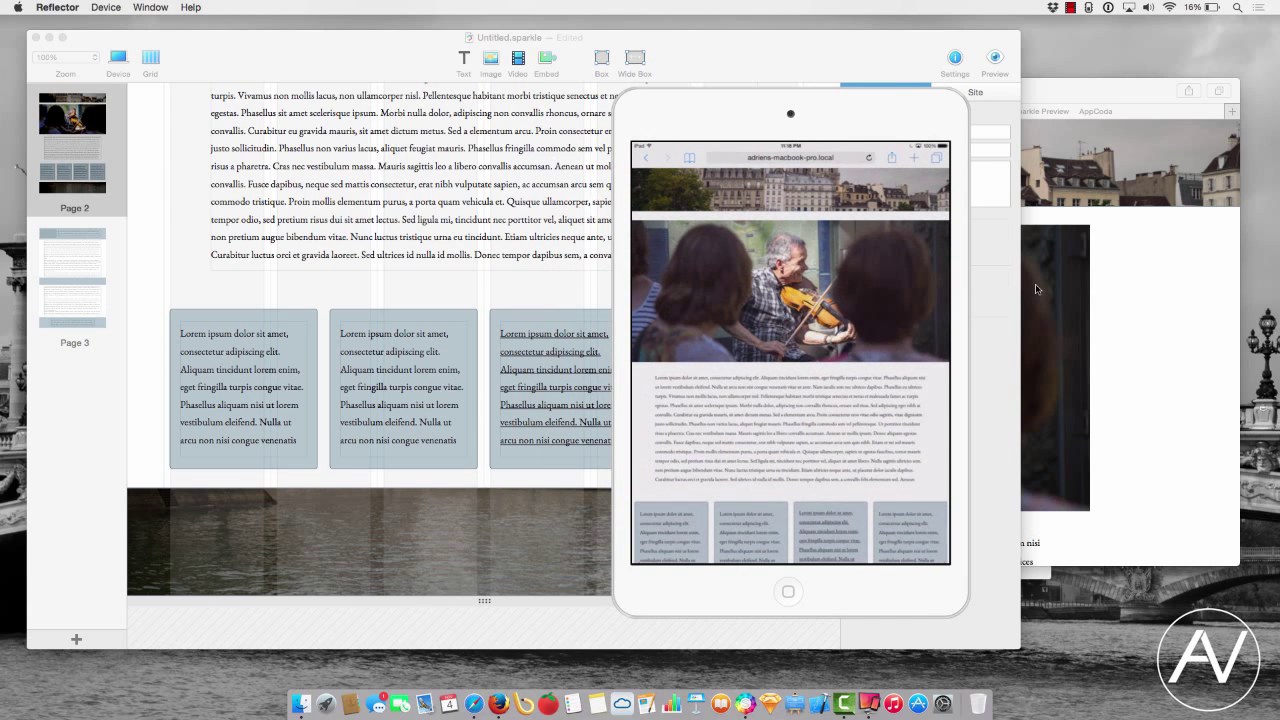
pyautogui.click(562, 262)
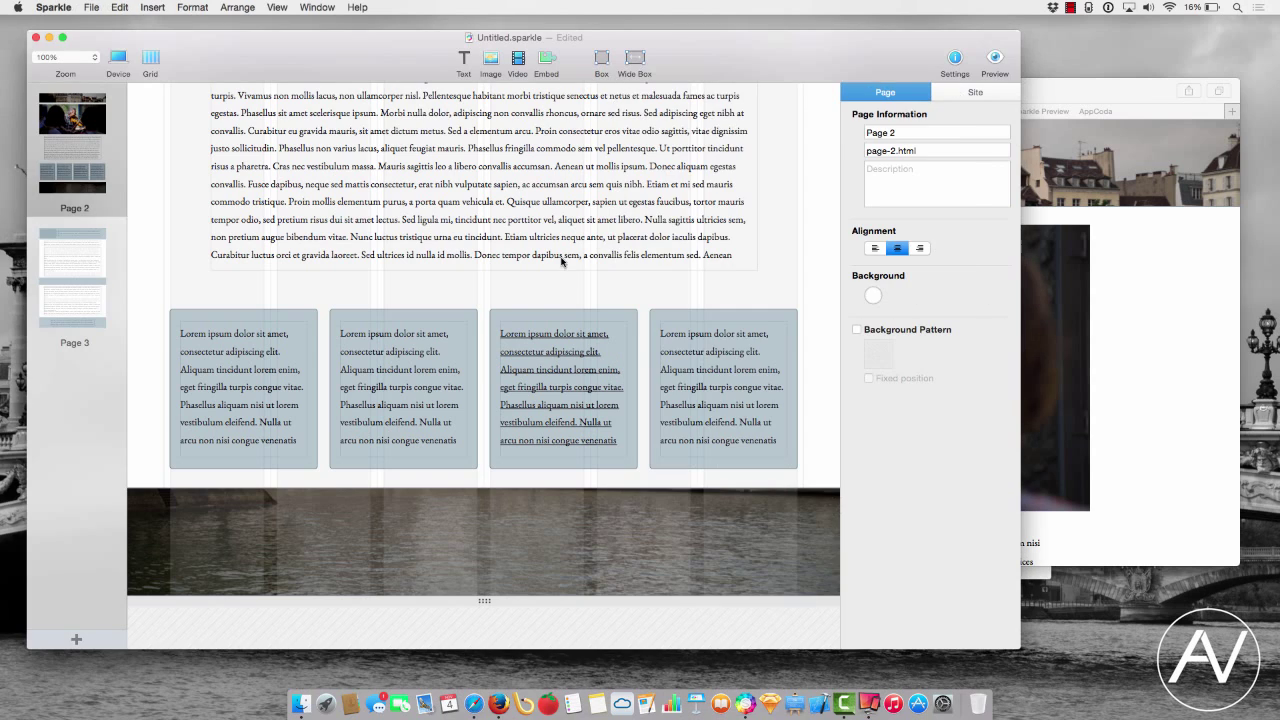